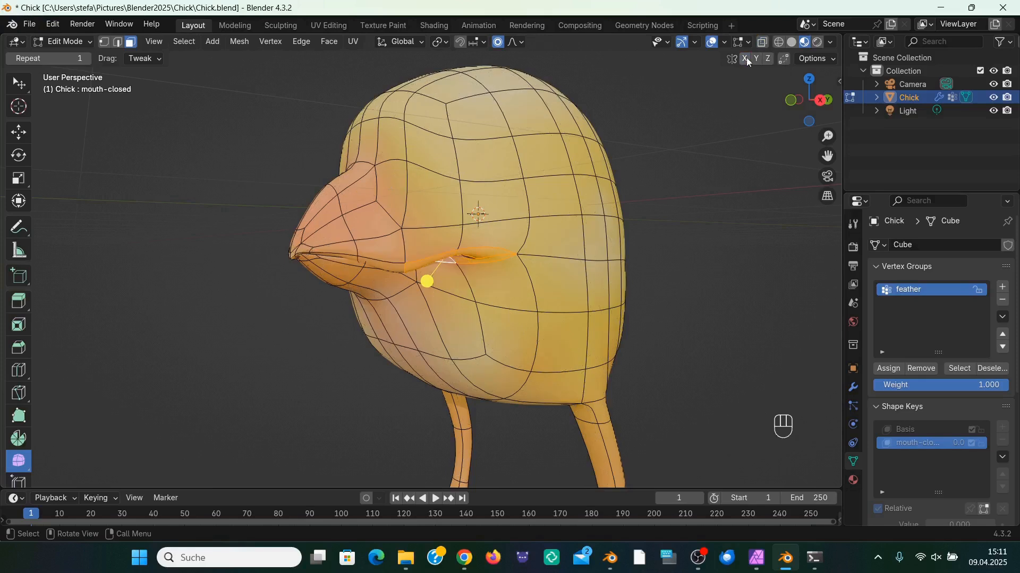
Step: Smooth the mouth corner of the mouth-closed shape with X-axis symmetry enabled
{"action": "left_click_drag", "start_coordinate": [799, 98], "coordinate": [844, 99]}
{"action": "left_click_drag", "start_coordinate": [529, 275], "coordinate": [555, 263]}
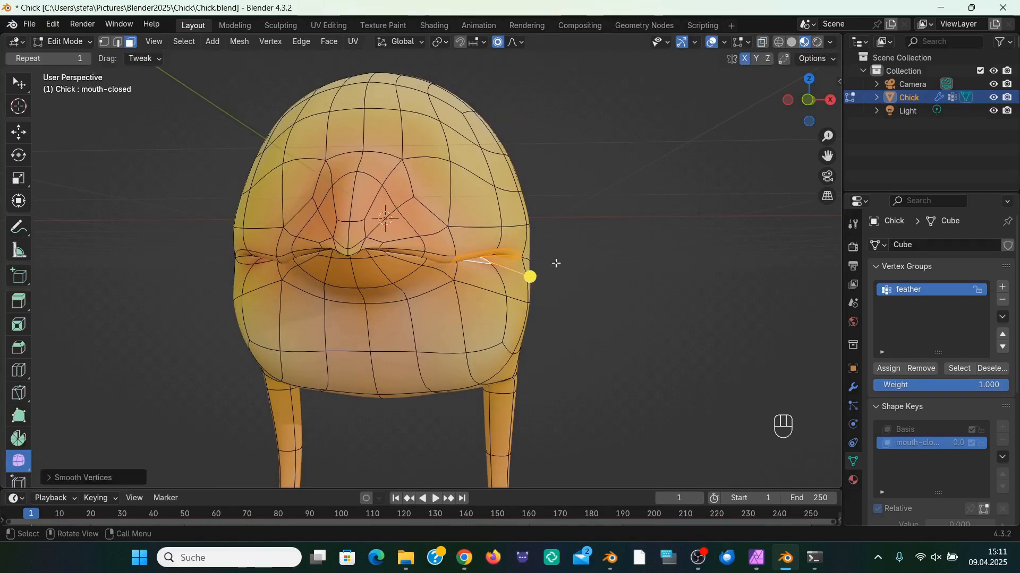
{"action": "mouse_move", "coordinate": [808, 98]}
{"action": "left_mouse_down"}
{"action": "mouse_move", "coordinate": [779, 100]}
{"action": "mouse_move", "coordinate": [829, 99]}
{"action": "mouse_move", "coordinate": [791, 100]}
{"action": "left_mouse_up"}
Step: Return to Object Mode and test the mouth-closed shape key by varying its value
{"action": "left_click", "coordinate": [63, 41]}
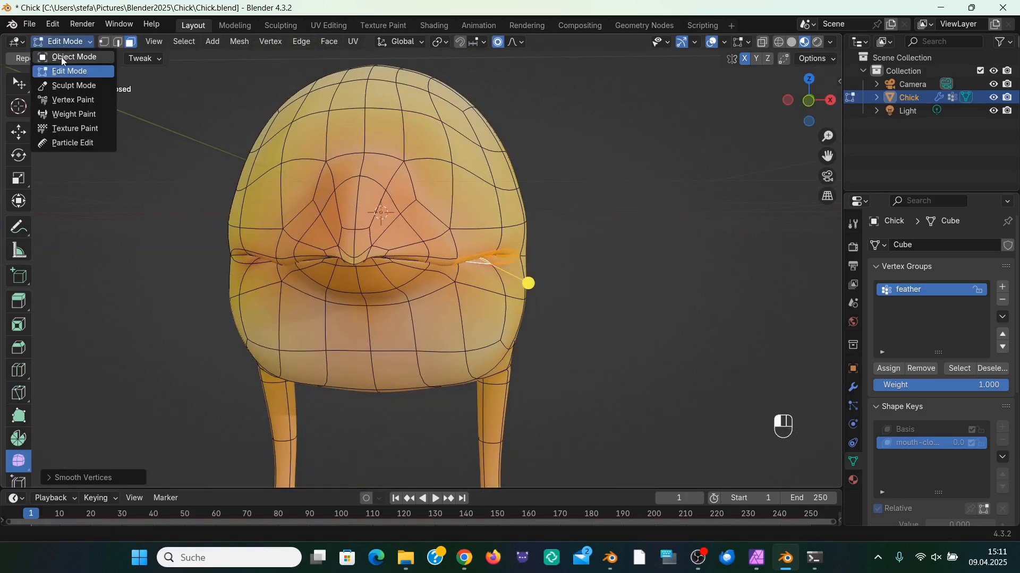
{"action": "left_click", "coordinate": [60, 43]}
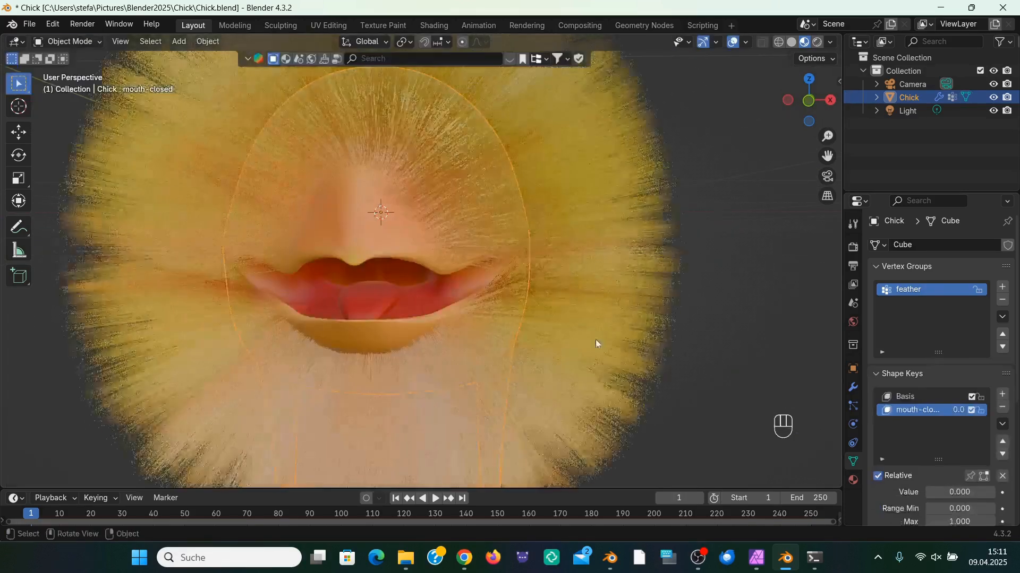
{"action": "left_click", "coordinate": [884, 497]}
{"action": "mouse_move", "coordinate": [933, 492]}
{"action": "left_mouse_down"}
{"action": "mouse_move", "coordinate": [995, 492]}
{"action": "mouse_move", "coordinate": [929, 491]}
{"action": "left_mouse_up"}
Step: Add a new shape key to the chick and name it mouth-open
{"action": "left_click", "coordinate": [1003, 395]}
{"action": "double_click", "coordinate": [924, 424]}
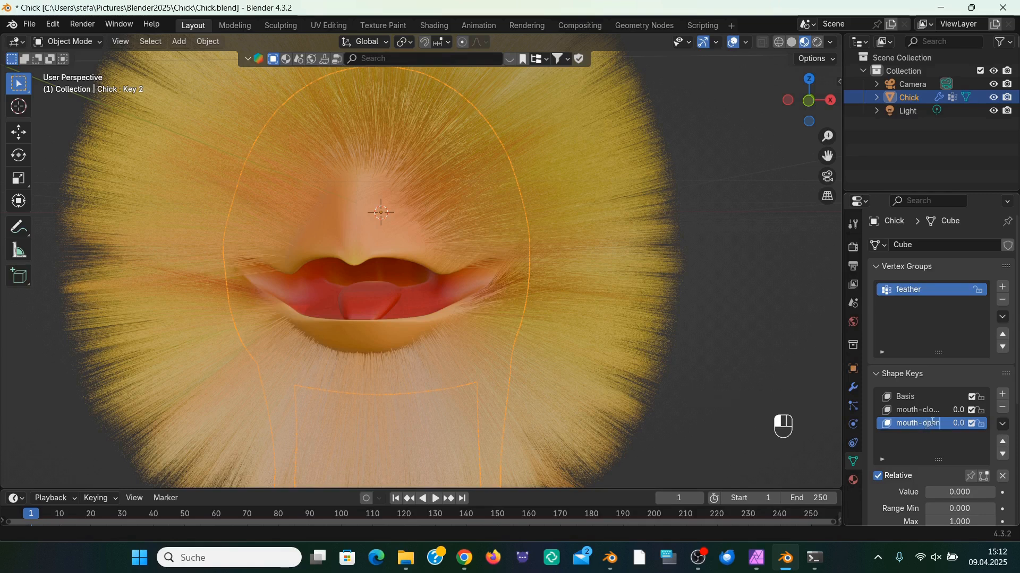
{"action": "key", "text": "Return"}
Step: In Edit Mode with X-ray on, circle-select the lower beak from the side and move it slightly down
{"action": "left_click", "coordinate": [69, 41]}
{"action": "left_click", "coordinate": [75, 72]}
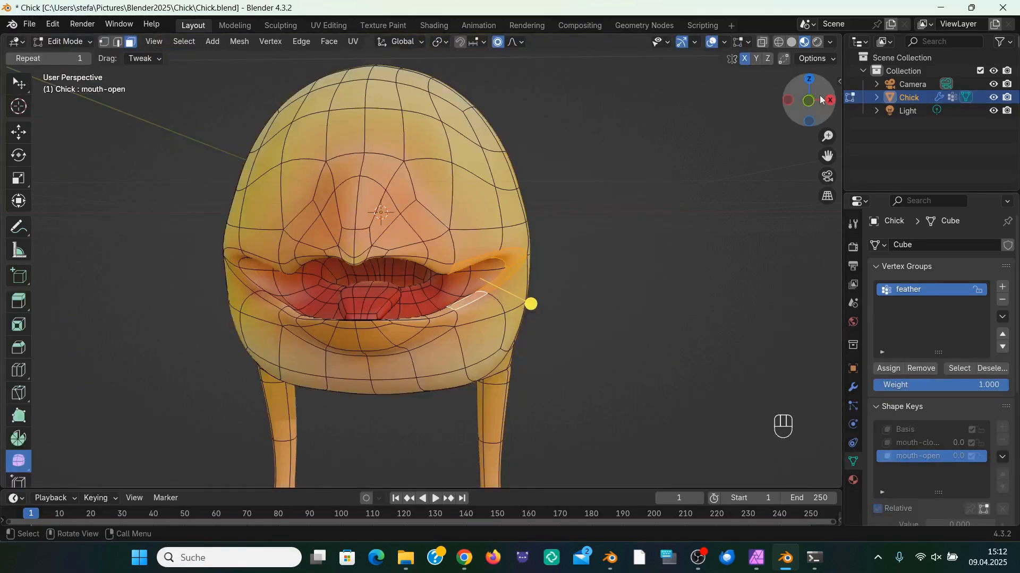
{"action": "left_click_drag", "start_coordinate": [818, 99], "coordinate": [754, 92]}
{"action": "left_click_drag", "start_coordinate": [19, 85], "coordinate": [59, 137]}
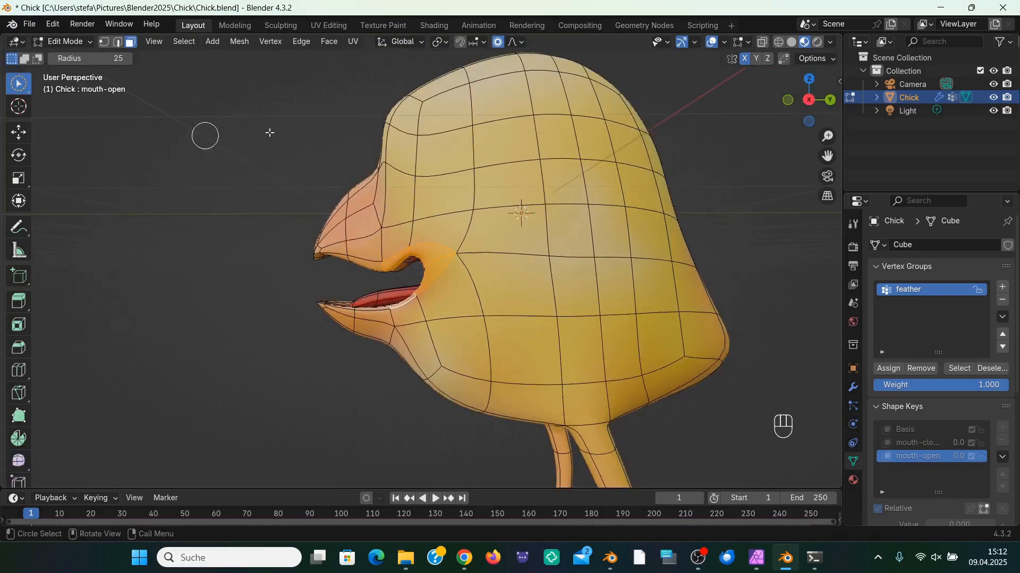
{"action": "left_click", "coordinate": [763, 42]}
{"action": "left_click_drag", "start_coordinate": [316, 304], "coordinate": [373, 299]}
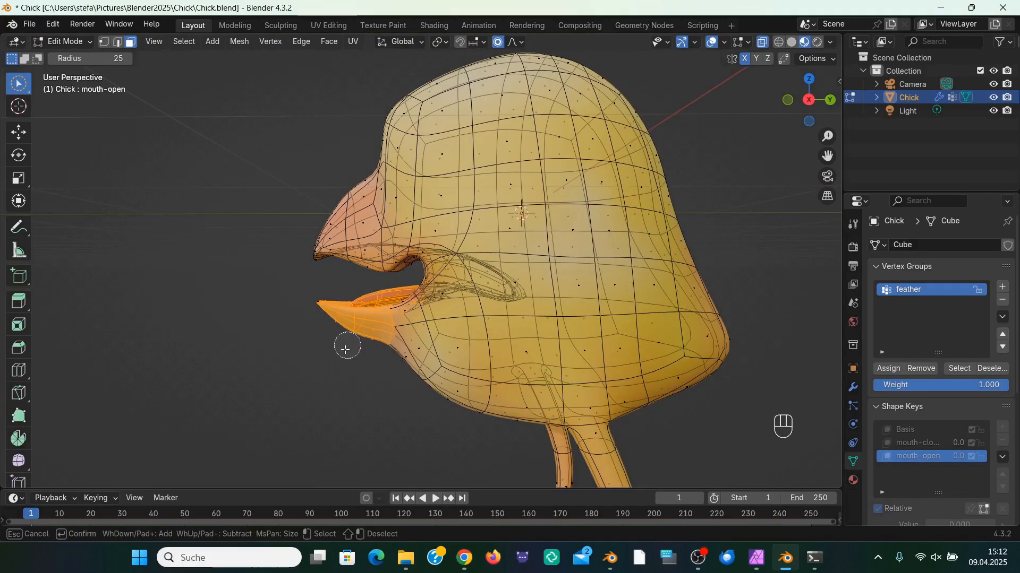
{"action": "left_click", "coordinate": [440, 42]}
{"action": "left_click", "coordinate": [467, 133]}
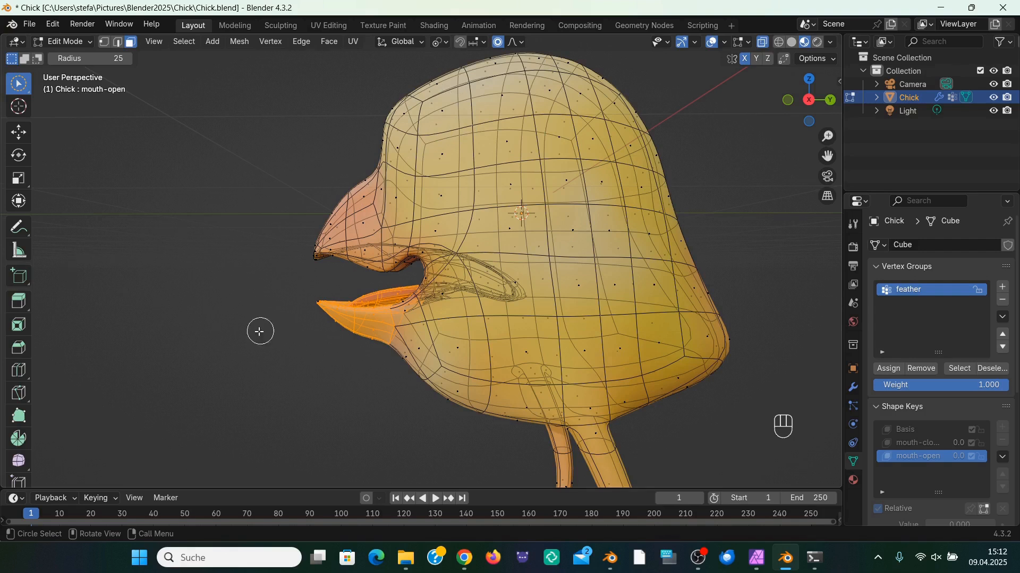
{"action": "left_click", "coordinate": [440, 42]}
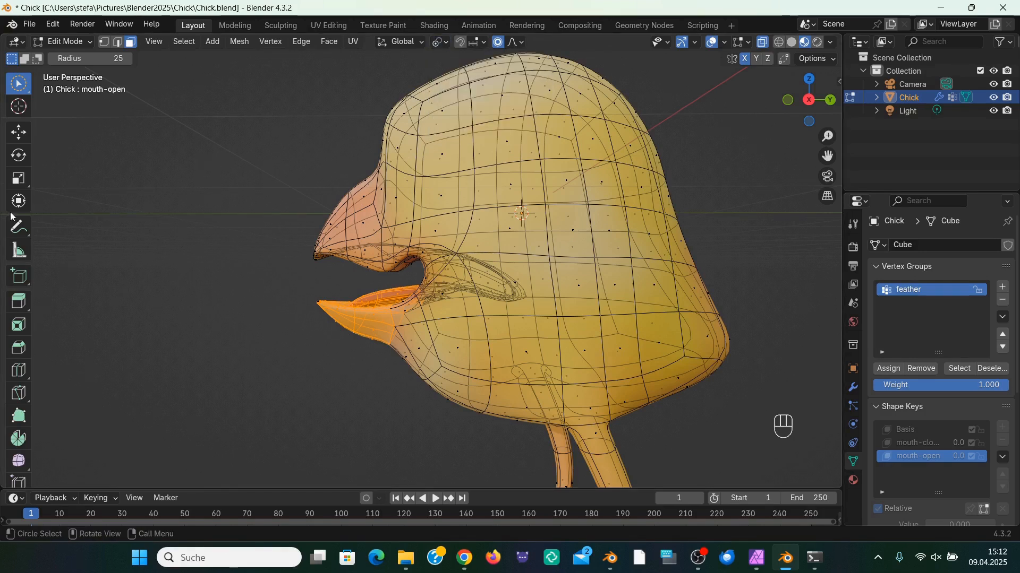
{"action": "left_click", "coordinate": [19, 132]}
{"action": "left_click_drag", "start_coordinate": [373, 258], "coordinate": [373, 274]}
Step: Rotate the lower beak downward and move it lower to open the mouth wider
{"action": "left_click", "coordinate": [18, 155]}
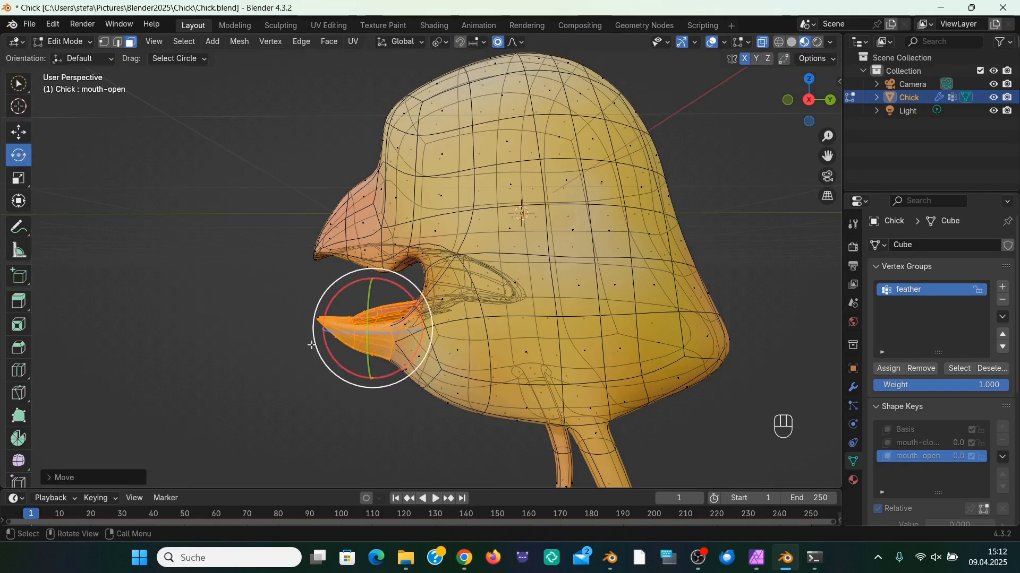
{"action": "left_click_drag", "start_coordinate": [334, 359], "coordinate": [351, 373]}
{"action": "left_click", "coordinate": [18, 132]}
{"action": "left_click_drag", "start_coordinate": [374, 270], "coordinate": [392, 298]}
Step: Circle-select the faces of the upper beak and move them up
{"action": "mouse_move", "coordinate": [810, 104]}
{"action": "left_mouse_down"}
{"action": "mouse_move", "coordinate": [945, 104]}
{"action": "mouse_move", "coordinate": [813, 106]}
{"action": "left_mouse_up"}
{"action": "left_click_drag", "start_coordinate": [19, 84], "coordinate": [64, 107]}
{"action": "left_click", "coordinate": [19, 84]}
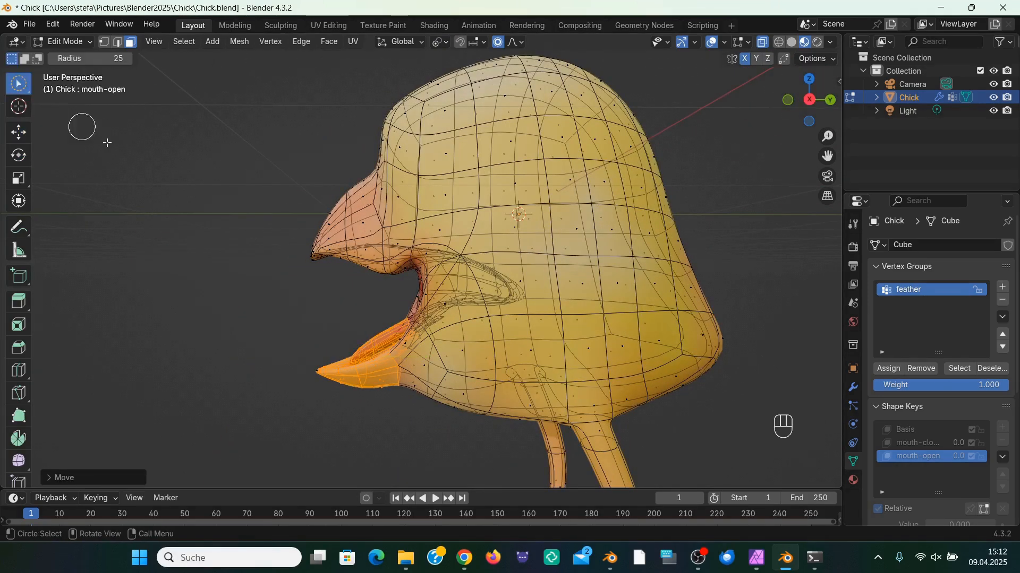
{"action": "left_click_drag", "start_coordinate": [311, 247], "coordinate": [339, 230]}
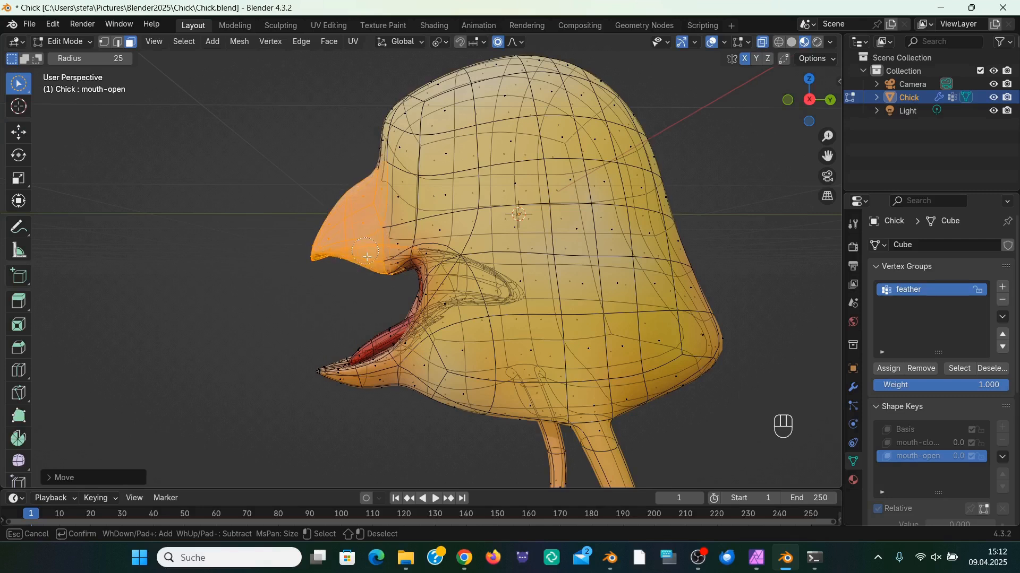
{"action": "left_click_drag", "start_coordinate": [382, 274], "coordinate": [383, 273]}
{"action": "left_click", "coordinate": [19, 133]}
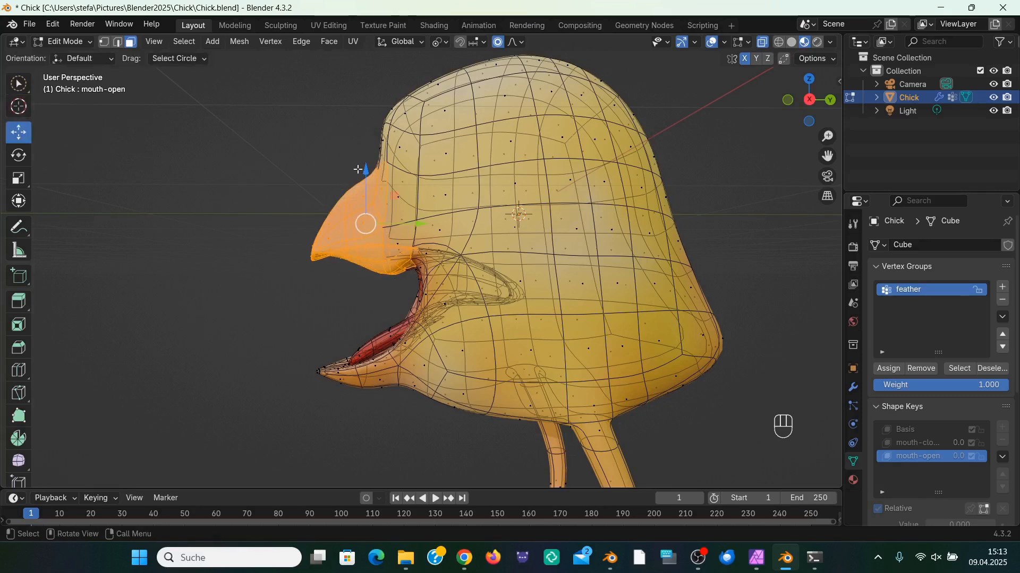
{"action": "left_click_drag", "start_coordinate": [365, 169], "coordinate": [364, 141]}
Step: Rotate the upper beak upward from the side and adjust its position
{"action": "left_click_drag", "start_coordinate": [809, 108], "coordinate": [926, 108]}
{"action": "left_click", "coordinate": [19, 156]}
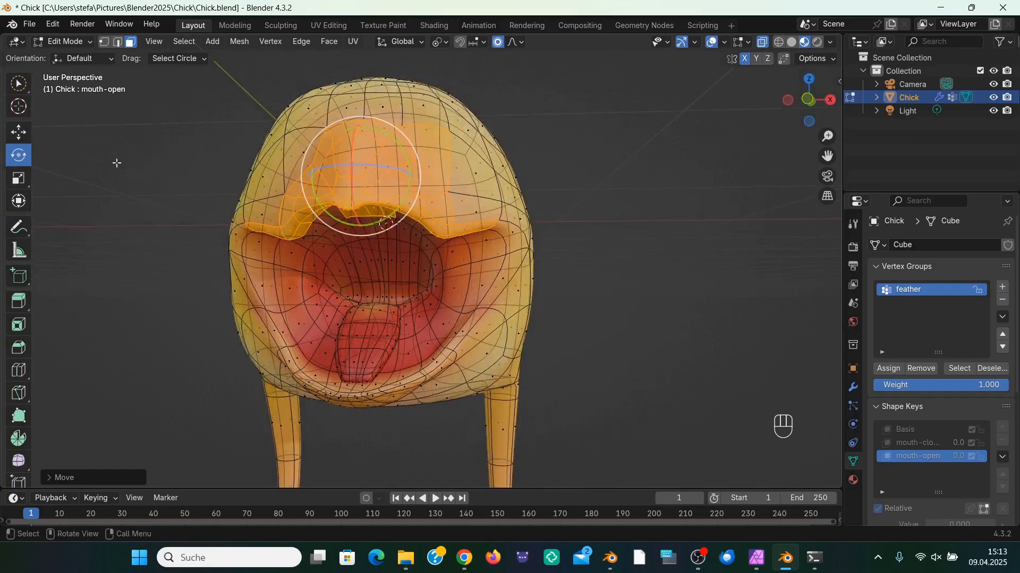
{"action": "left_click_drag", "start_coordinate": [811, 108], "coordinate": [701, 106]}
{"action": "left_click_drag", "start_coordinate": [388, 150], "coordinate": [354, 89]}
{"action": "scroll", "coordinate": [310, 143], "scroll_direction": "down", "scroll_amount": 10}
{"action": "left_click", "coordinate": [19, 132]}
{"action": "left_click_drag", "start_coordinate": [808, 105], "coordinate": [912, 98]}
{"action": "left_click_drag", "start_coordinate": [71, 98], "coordinate": [72, 97]}
{"action": "scroll", "coordinate": [667, 200], "scroll_direction": "down", "scroll_amount": 3}
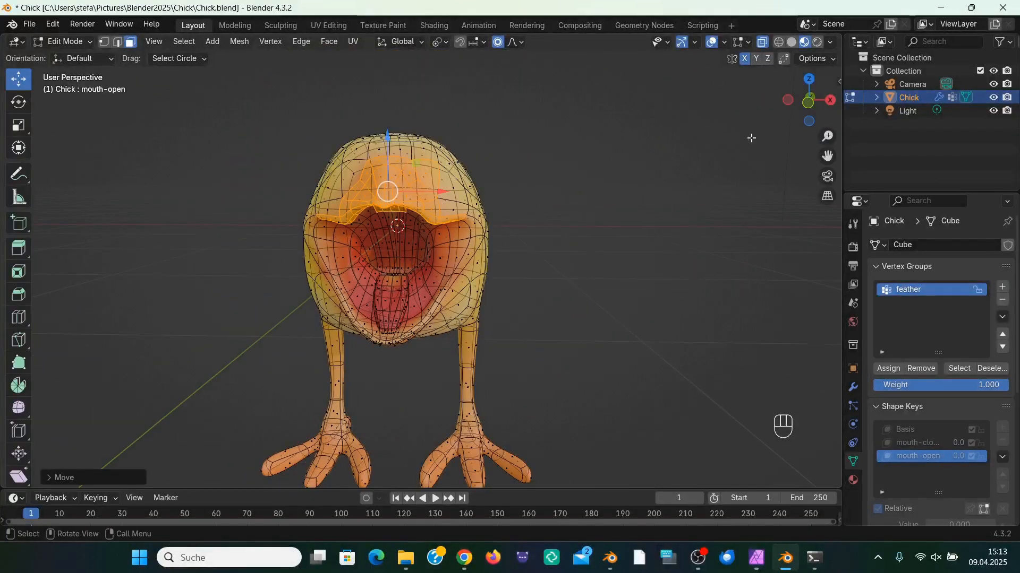
{"action": "mouse_move", "coordinate": [808, 102]}
{"action": "left_mouse_down"}
{"action": "mouse_move", "coordinate": [659, 101]}
{"action": "mouse_move", "coordinate": [814, 101]}
{"action": "left_mouse_up"}
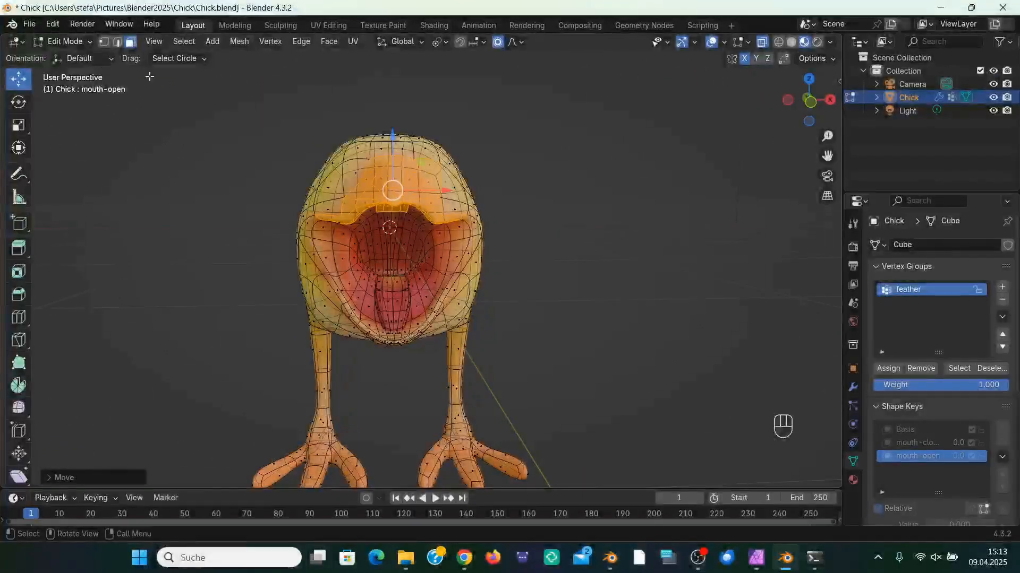
Step: Leave Edit Mode and preview the mouth-open shape key at a value of 1.000
{"action": "left_click", "coordinate": [68, 42]}
{"action": "left_click", "coordinate": [69, 58]}
{"action": "left_click_drag", "start_coordinate": [929, 492], "coordinate": [995, 492]}
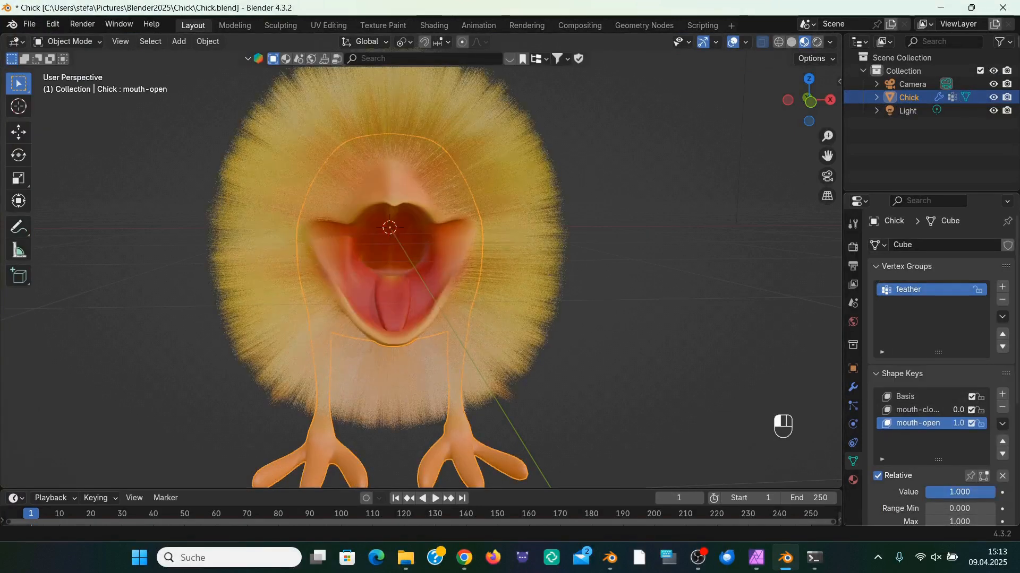
{"action": "left_click_drag", "start_coordinate": [809, 101], "coordinate": [691, 100]}
{"action": "key", "text": "ctrl+z"}
Step: Back in Edit Mode, rotate the upper beak further upward and turn X-ray off
{"action": "left_click", "coordinate": [66, 41]}
{"action": "left_click", "coordinate": [92, 71]}
{"action": "left_click_drag", "start_coordinate": [385, 145], "coordinate": [425, 153]}
{"action": "left_click", "coordinate": [19, 155]}
{"action": "left_click_drag", "start_coordinate": [808, 101], "coordinate": [641, 107]}
{"action": "key", "text": "alt+z"}
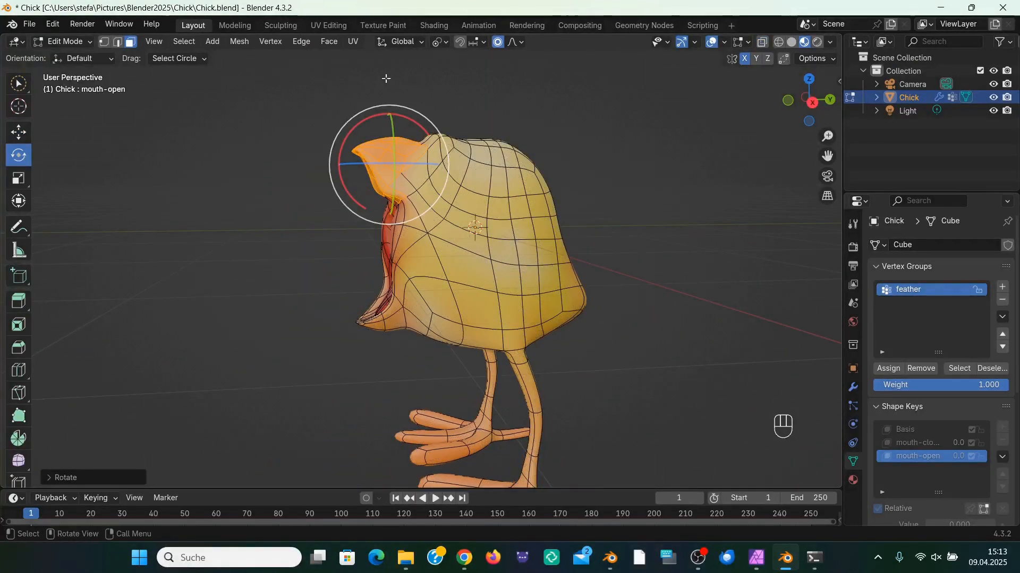
Step: In edge select mode, move the edge at the mouth corner back into the head and slightly down
{"action": "left_click", "coordinate": [120, 43]}
{"action": "middle_click_drag", "start_coordinate": [364, 223], "coordinate": [432, 225]}
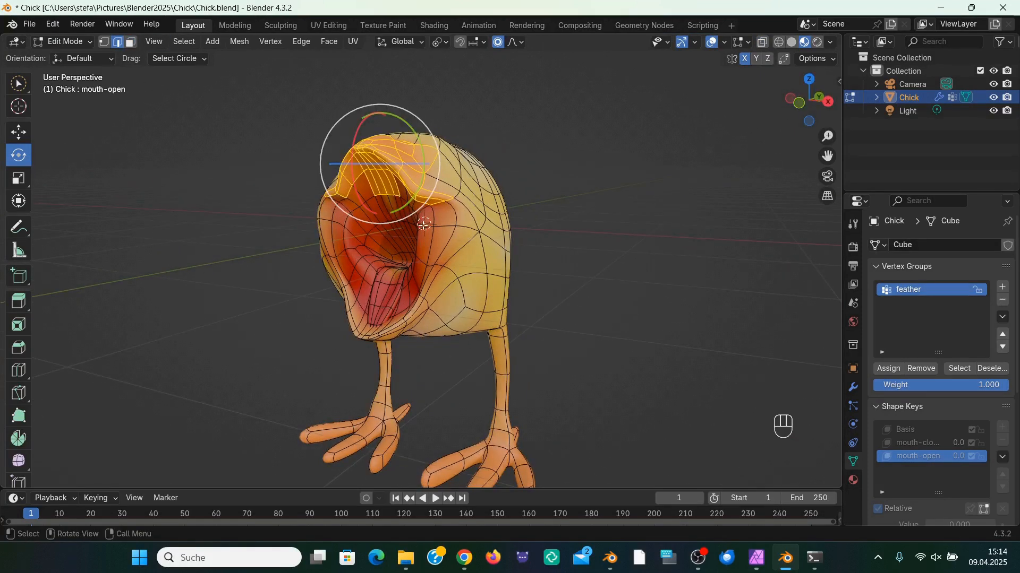
{"action": "left_click", "coordinate": [19, 133]}
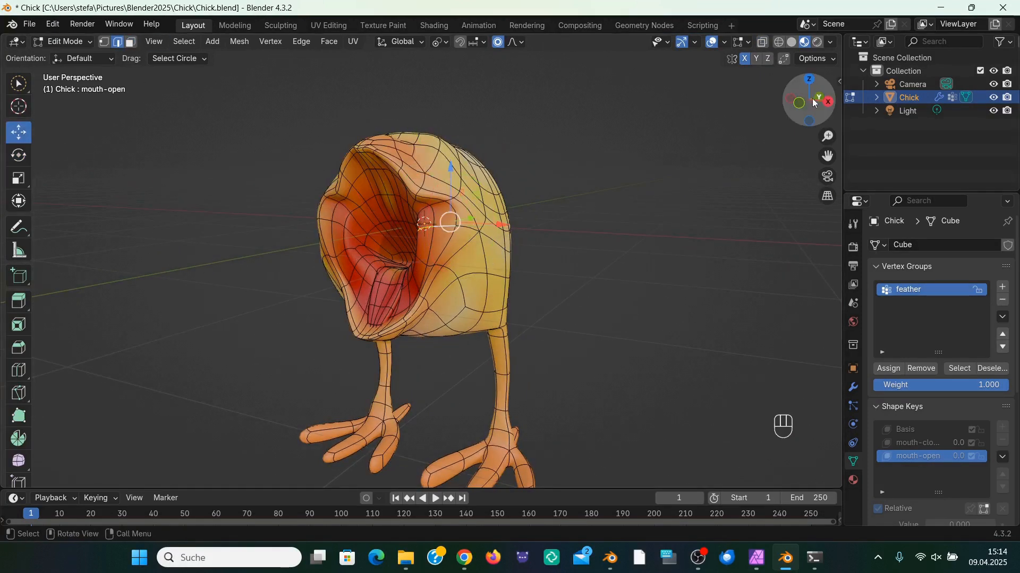
{"action": "left_click_drag", "start_coordinate": [814, 99], "coordinate": [750, 100]}
{"action": "left_click_drag", "start_coordinate": [459, 224], "coordinate": [502, 231]}
{"action": "left_click_drag", "start_coordinate": [809, 101], "coordinate": [902, 101]}
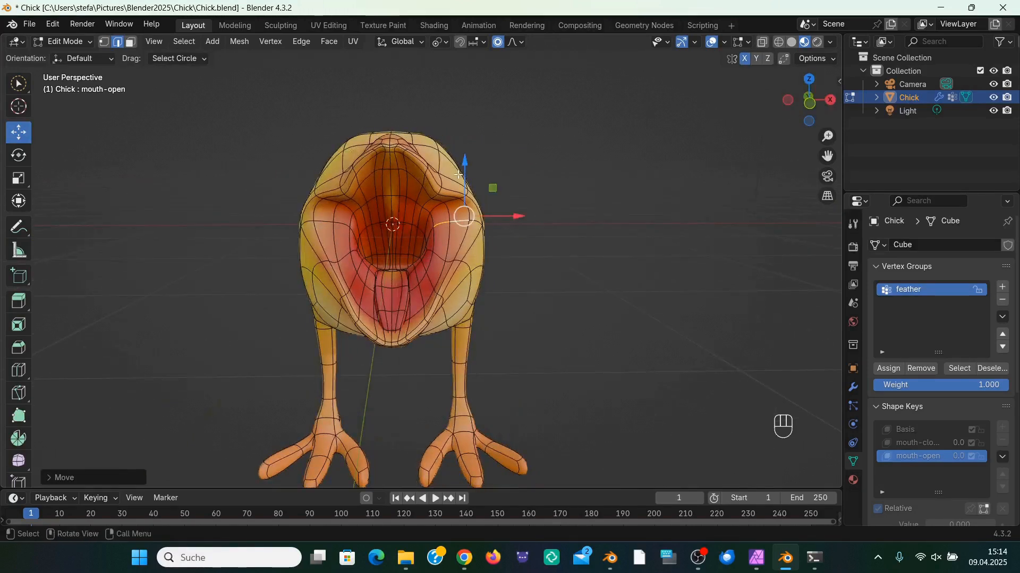
{"action": "left_click_drag", "start_coordinate": [466, 162], "coordinate": [466, 178]}
{"action": "left_click_drag", "start_coordinate": [817, 99], "coordinate": [750, 99]}
{"action": "left_click_drag", "start_coordinate": [496, 242], "coordinate": [511, 243]}
Step: Select the edges on the side of the lower mouth rim and move them down and back
{"action": "mouse_move", "coordinate": [813, 101]}
{"action": "left_mouse_down"}
{"action": "mouse_move", "coordinate": [851, 101]}
{"action": "mouse_move", "coordinate": [808, 101]}
{"action": "mouse_move", "coordinate": [831, 101]}
{"action": "left_mouse_up"}
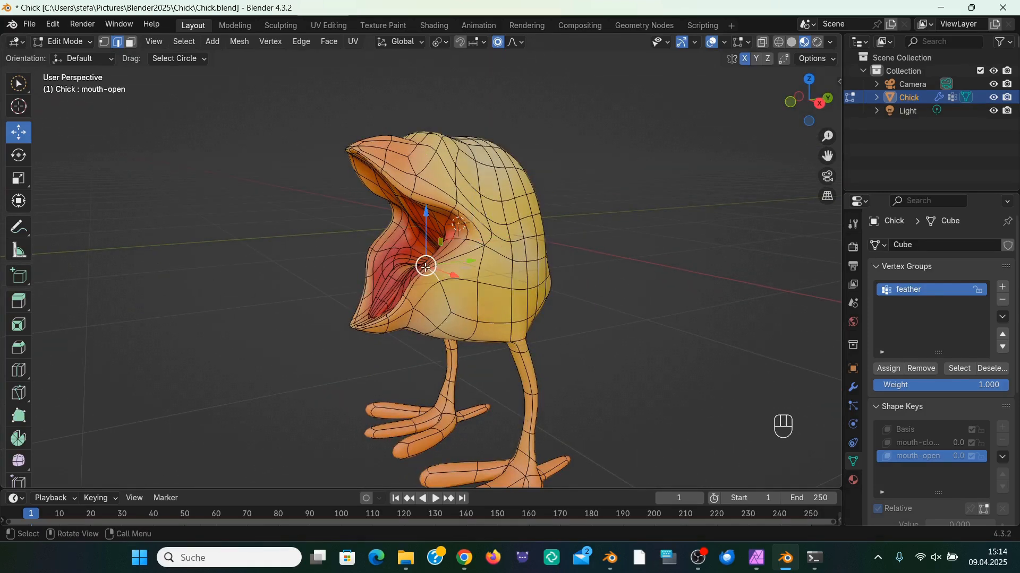
{"action": "left_click_drag", "start_coordinate": [799, 107], "coordinate": [849, 106]}
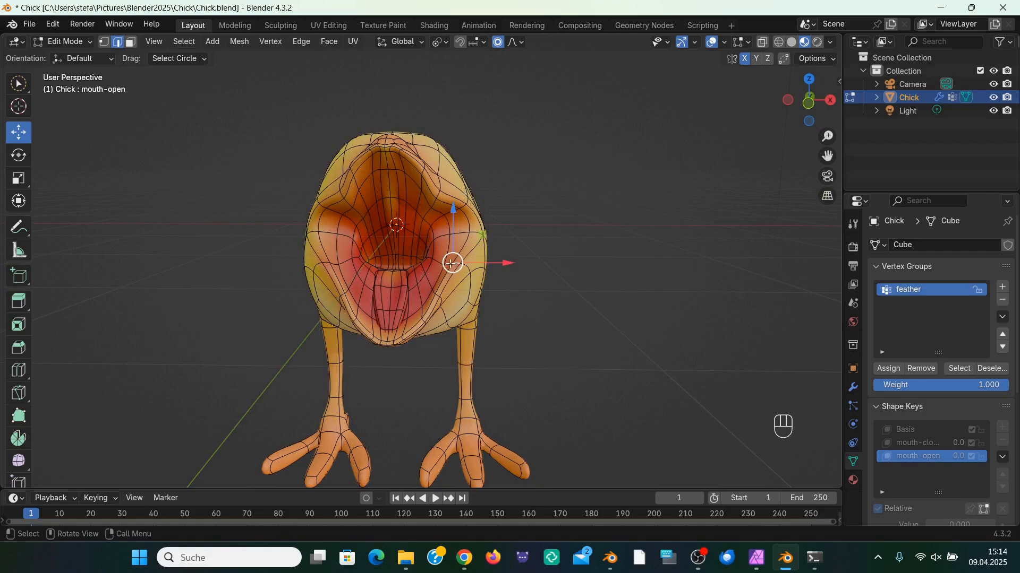
{"action": "left_click", "coordinate": [464, 270], "text": "shift"}
{"action": "left_click", "coordinate": [53, 24]}
{"action": "left_click", "coordinate": [65, 43]}
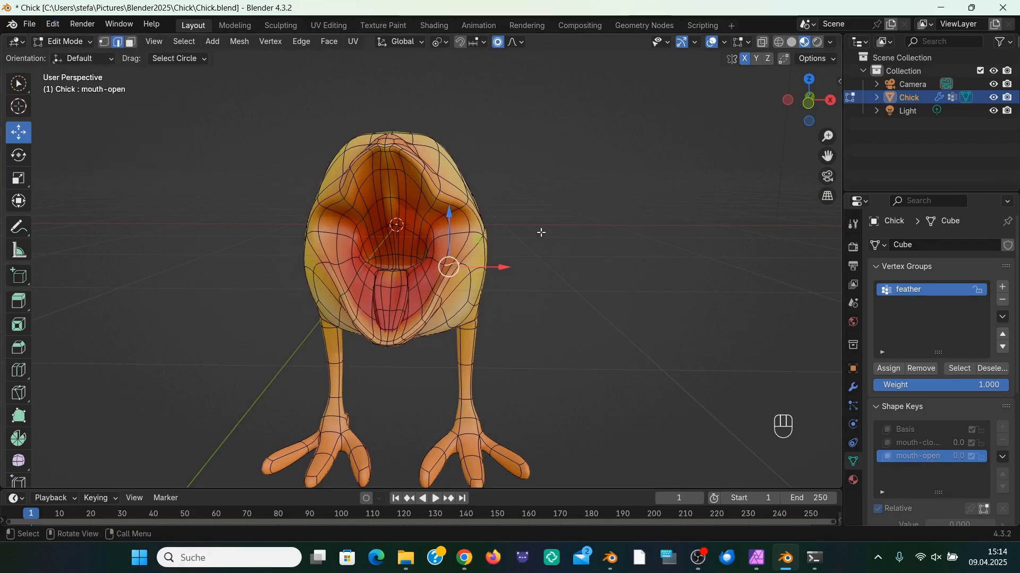
{"action": "scroll", "coordinate": [616, 245], "scroll_direction": "up", "scroll_amount": 4}
{"action": "left_click", "coordinate": [508, 271], "text": "shift"}
{"action": "left_click_drag", "start_coordinate": [815, 102], "coordinate": [716, 102]}
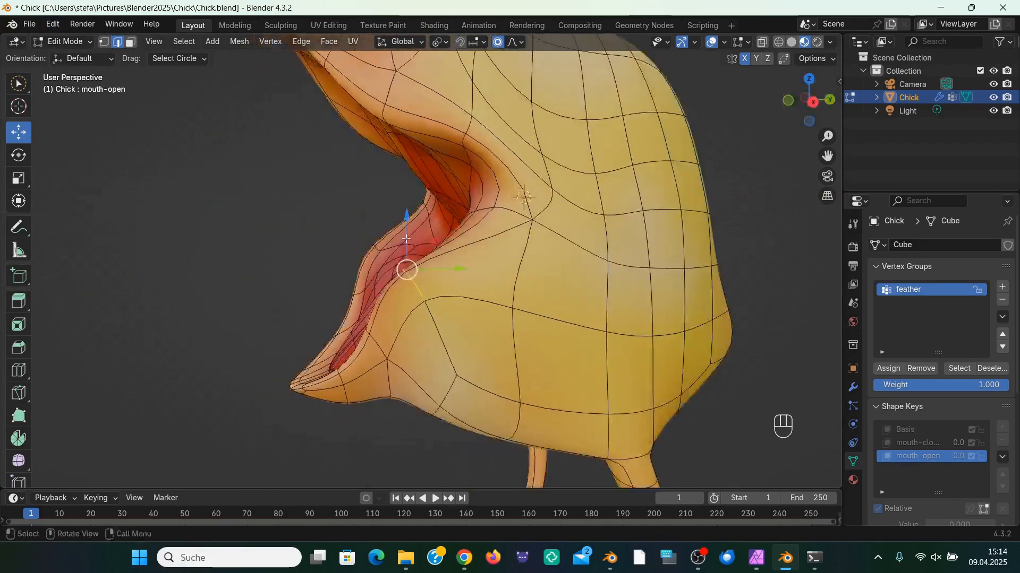
{"action": "left_click_drag", "start_coordinate": [407, 219], "coordinate": [437, 262]}
{"action": "left_click_drag", "start_coordinate": [461, 312], "coordinate": [519, 307]}
Step: Return to Object Mode, preview mouth-open at 1.000 with the feathers showing, and reset its value to 0.000
{"action": "scroll", "coordinate": [627, 247], "scroll_direction": "down", "scroll_amount": 3}
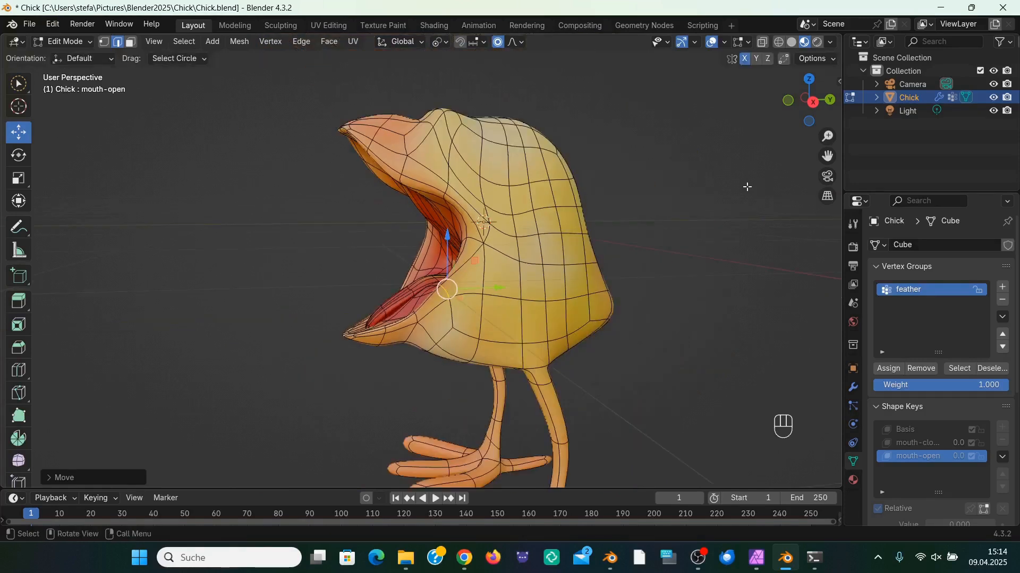
{"action": "left_click_drag", "start_coordinate": [814, 102], "coordinate": [888, 102]}
{"action": "left_click", "coordinate": [62, 41]}
{"action": "left_click", "coordinate": [72, 53]}
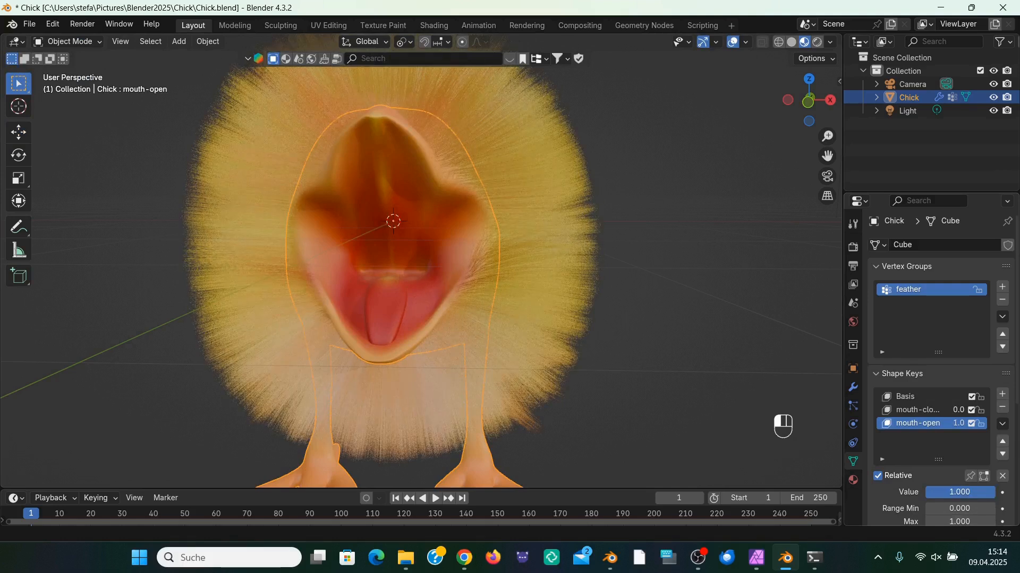
{"action": "left_click_drag", "start_coordinate": [992, 492], "coordinate": [926, 492]}
Step: Add another shape key to the chick and name it sit
{"action": "left_click_drag", "start_coordinate": [827, 156], "coordinate": [864, 120]}
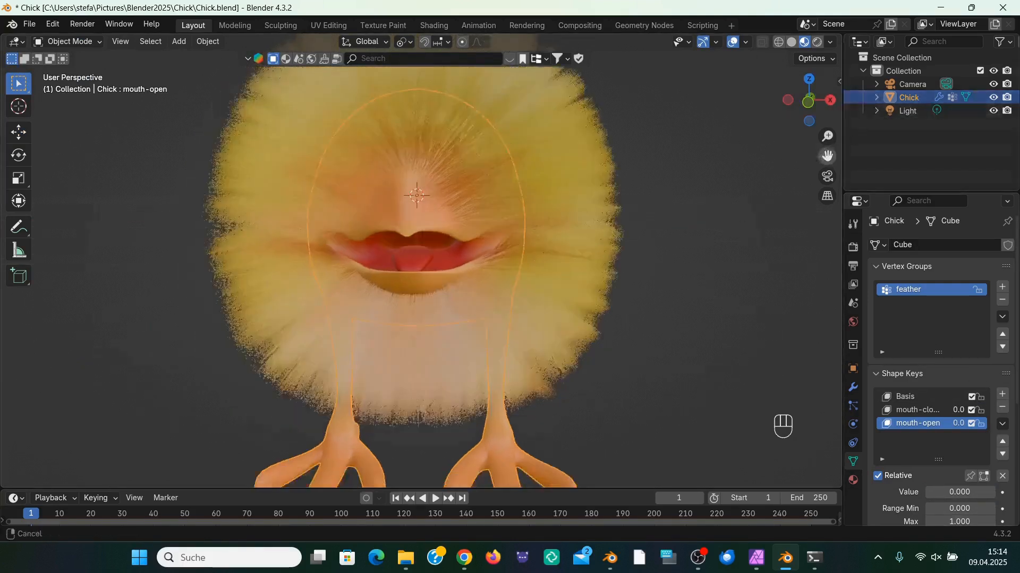
{"action": "scroll", "coordinate": [795, 125], "scroll_direction": "down", "scroll_amount": 2}
{"action": "left_click_drag", "start_coordinate": [799, 114], "coordinate": [799, 99]}
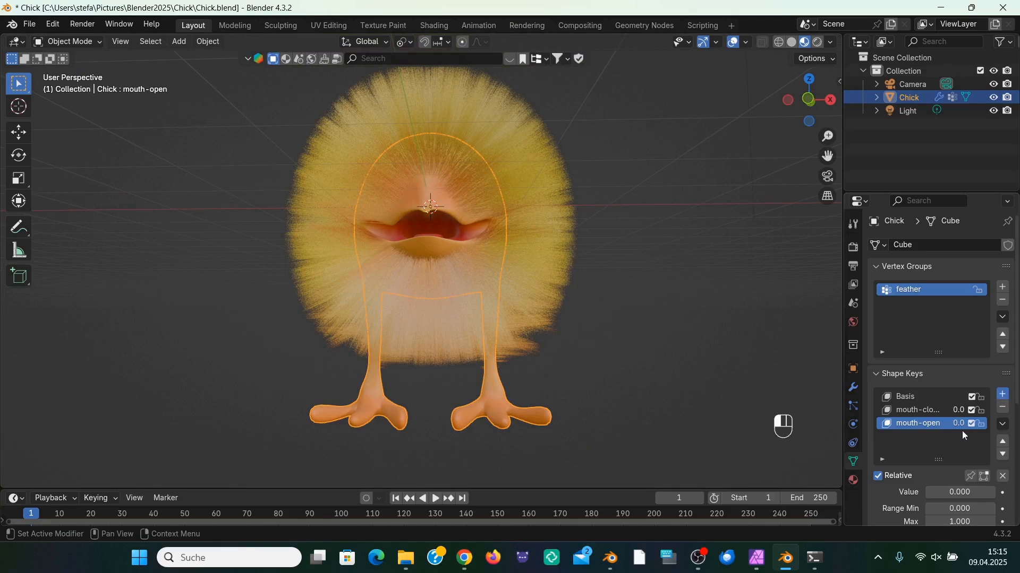
{"action": "double_click", "coordinate": [915, 437]}
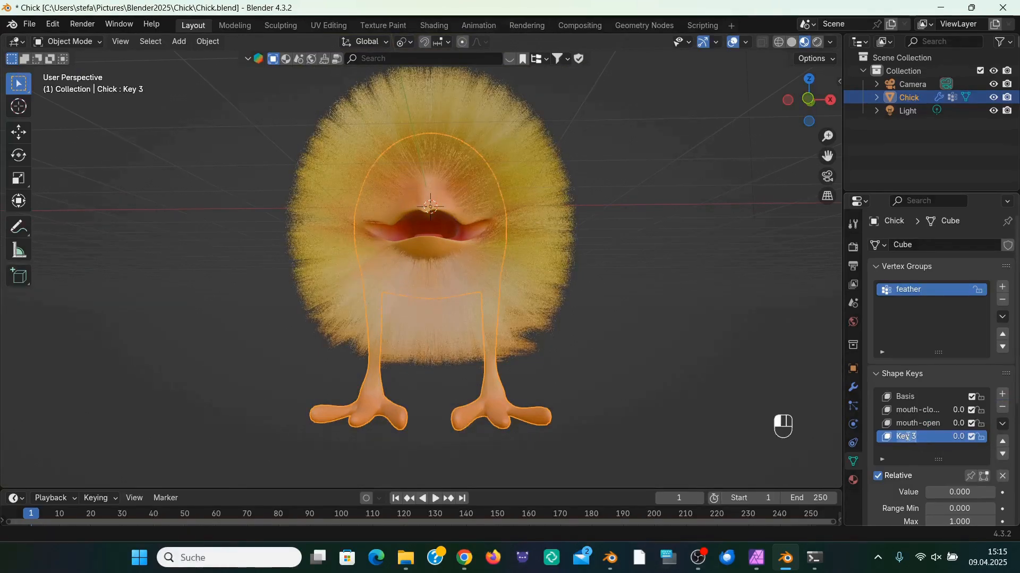
{"action": "type", "text": "sit"}
{"action": "key", "text": "Return"}
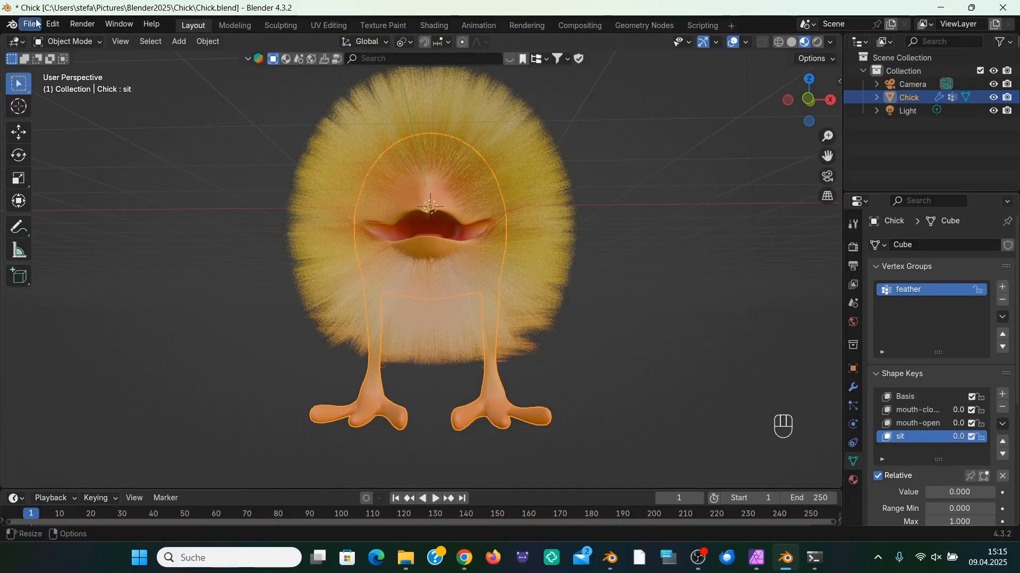
Step: In Edit Mode with X-ray on, box-select the whole body above the legs and lower it to just above the feet
{"action": "left_click", "coordinate": [67, 41]}
{"action": "left_click", "coordinate": [58, 68]}
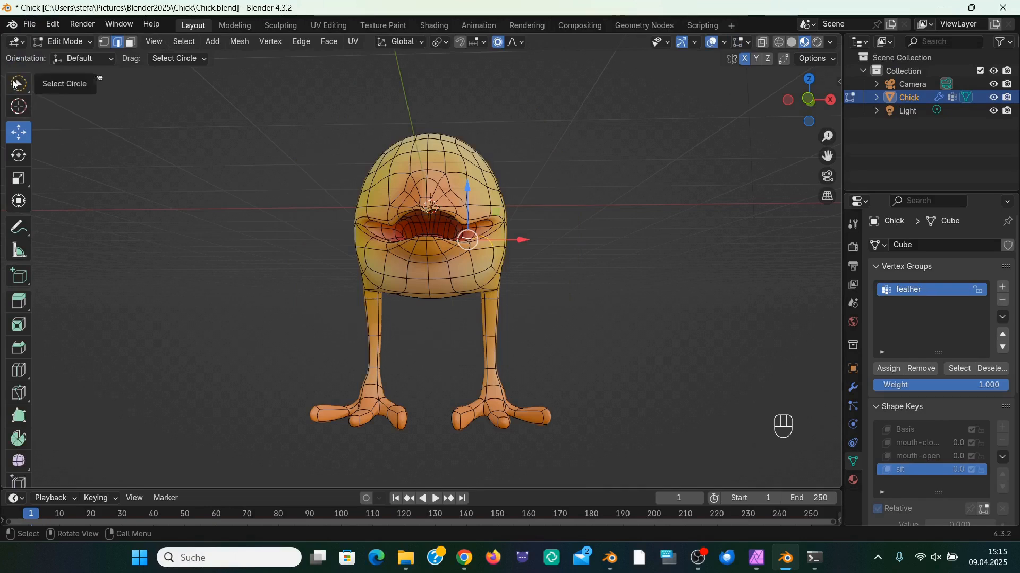
{"action": "left_click_drag", "start_coordinate": [15, 83], "coordinate": [80, 113]}
{"action": "left_click_drag", "start_coordinate": [263, 83], "coordinate": [570, 297]}
{"action": "left_click", "coordinate": [19, 133]}
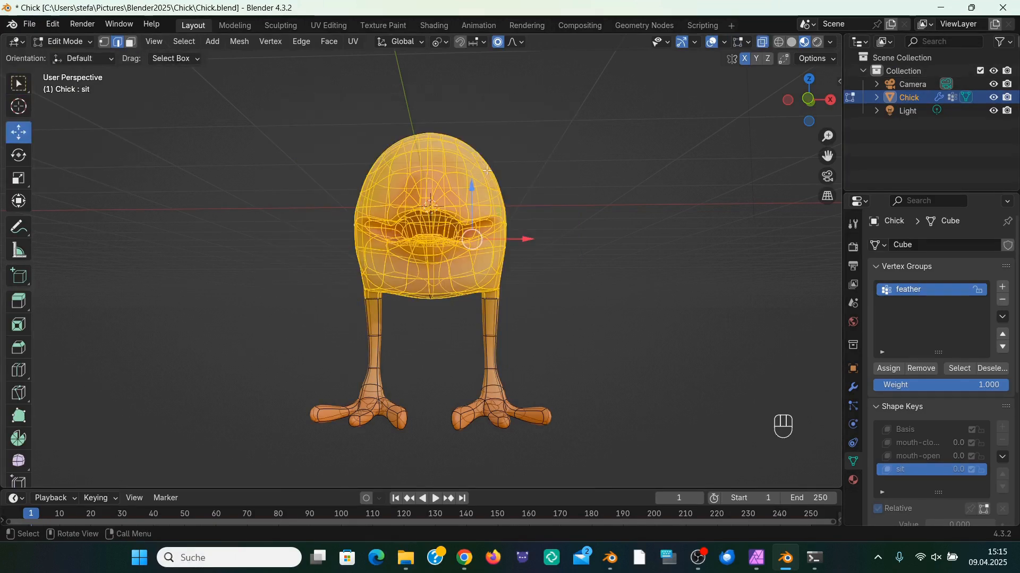
{"action": "left_click_drag", "start_coordinate": [471, 187], "coordinate": [476, 270]}
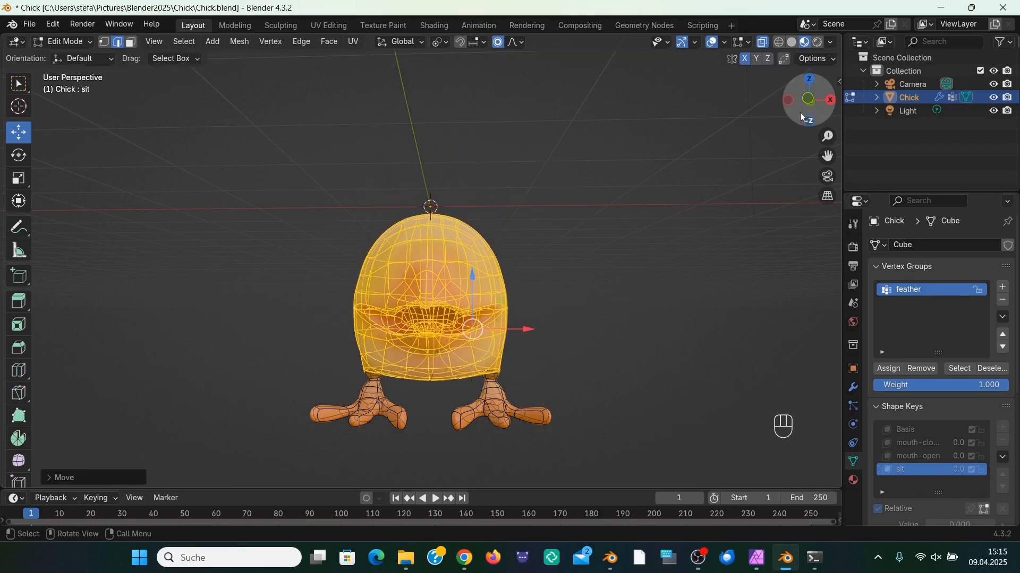
{"action": "left_click_drag", "start_coordinate": [808, 100], "coordinate": [830, 106]}
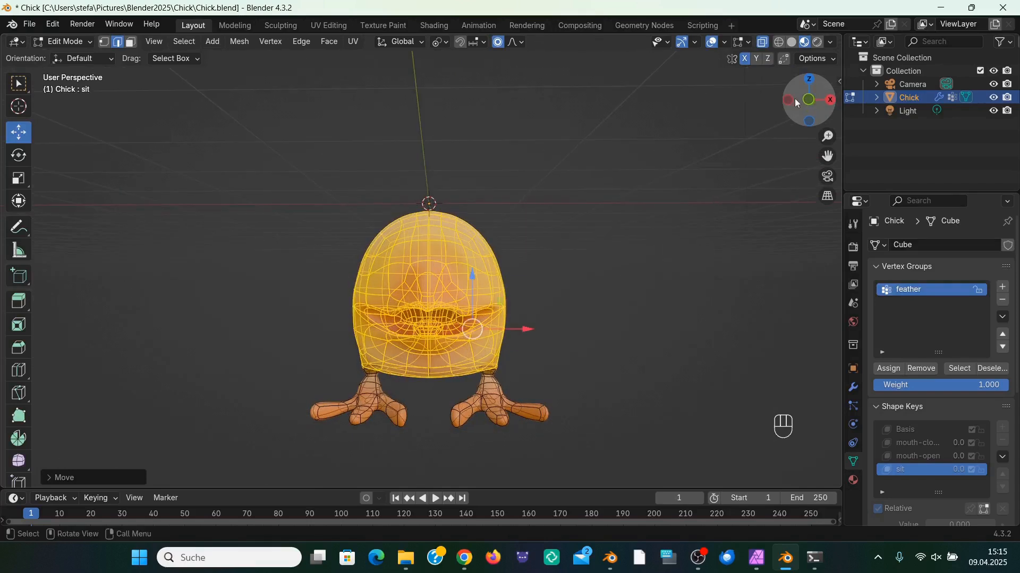
Step: Return to Object Mode and add another shape key named jump1 to the chick
{"action": "left_click", "coordinate": [71, 43]}
{"action": "left_click", "coordinate": [75, 56]}
{"action": "mouse_move", "coordinate": [943, 498]}
{"action": "left_mouse_down"}
{"action": "mouse_move", "coordinate": [993, 498]}
{"action": "mouse_move", "coordinate": [935, 497]}
{"action": "left_mouse_up"}
{"action": "left_click", "coordinate": [1002, 394]}
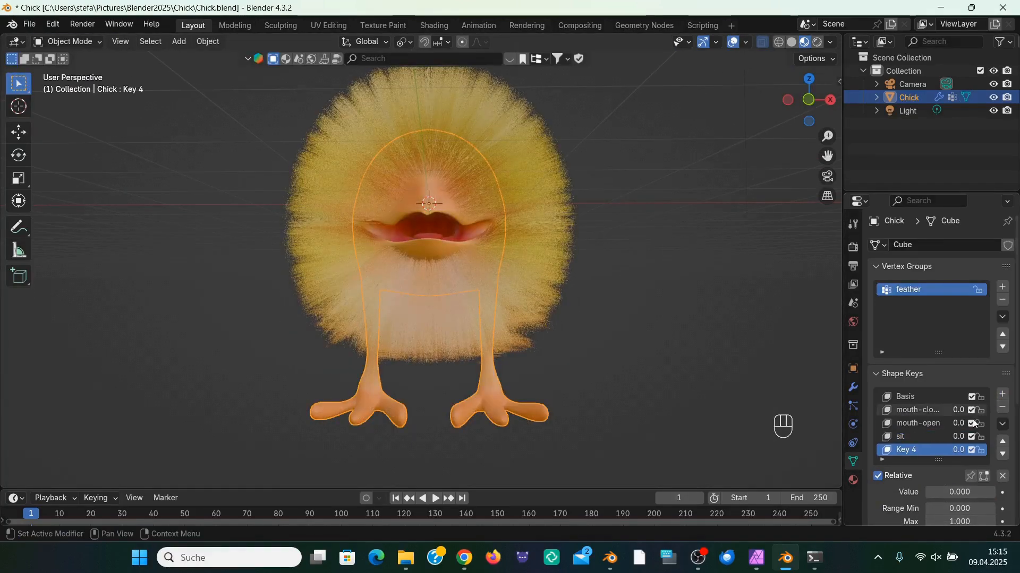
{"action": "double_click", "coordinate": [913, 450]}
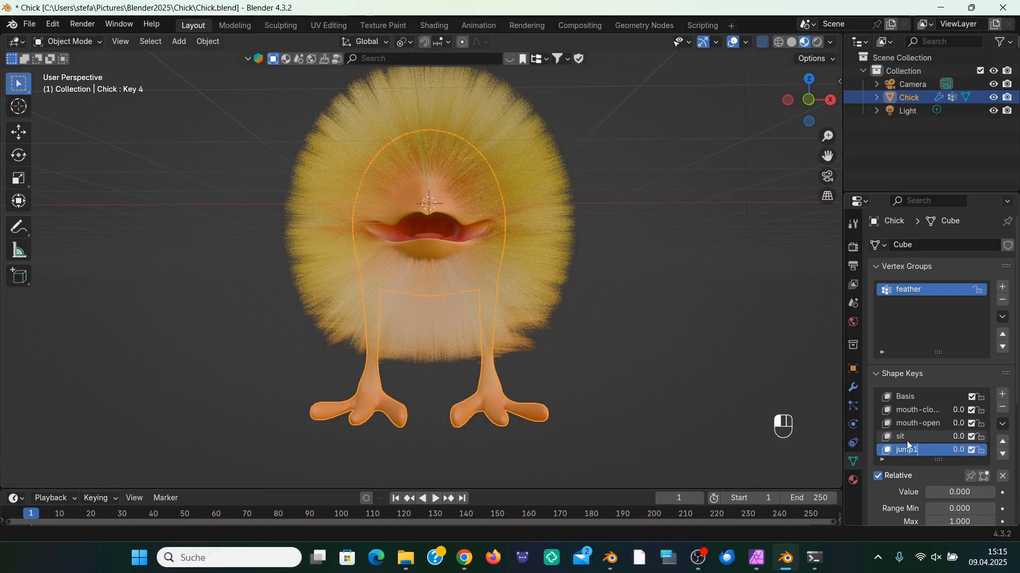
{"action": "key", "text": "Return"}
Step: In Edit Mode with X-ray off, switch to face selection and box-select the near foot up to the ankle from the side
{"action": "left_click", "coordinate": [68, 42]}
{"action": "left_click", "coordinate": [63, 71]}
{"action": "left_click_drag", "start_coordinate": [810, 122], "coordinate": [763, 145]}
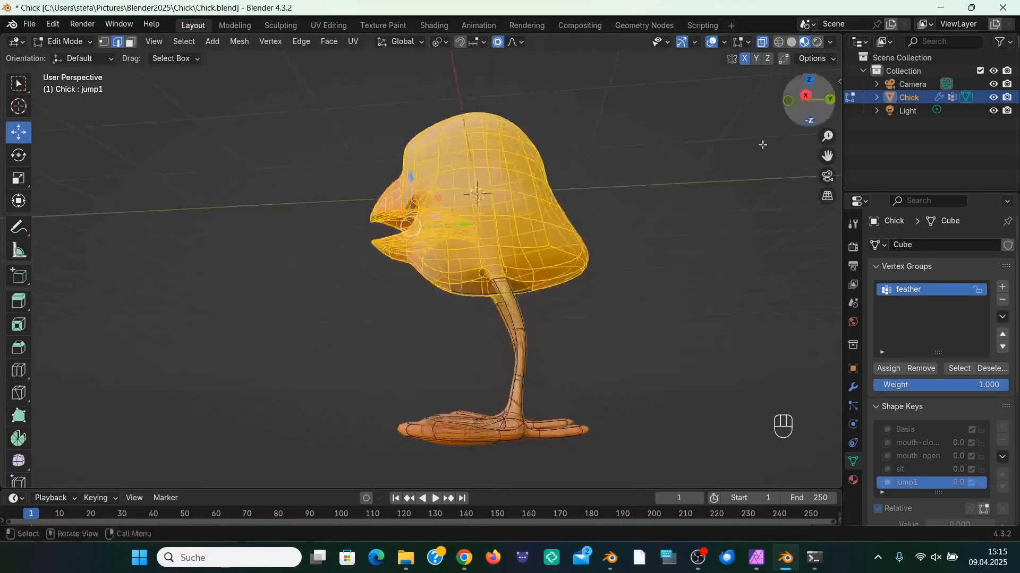
{"action": "scroll", "coordinate": [762, 144], "scroll_direction": "down", "scroll_amount": 1}
{"action": "left_click", "coordinate": [762, 42]}
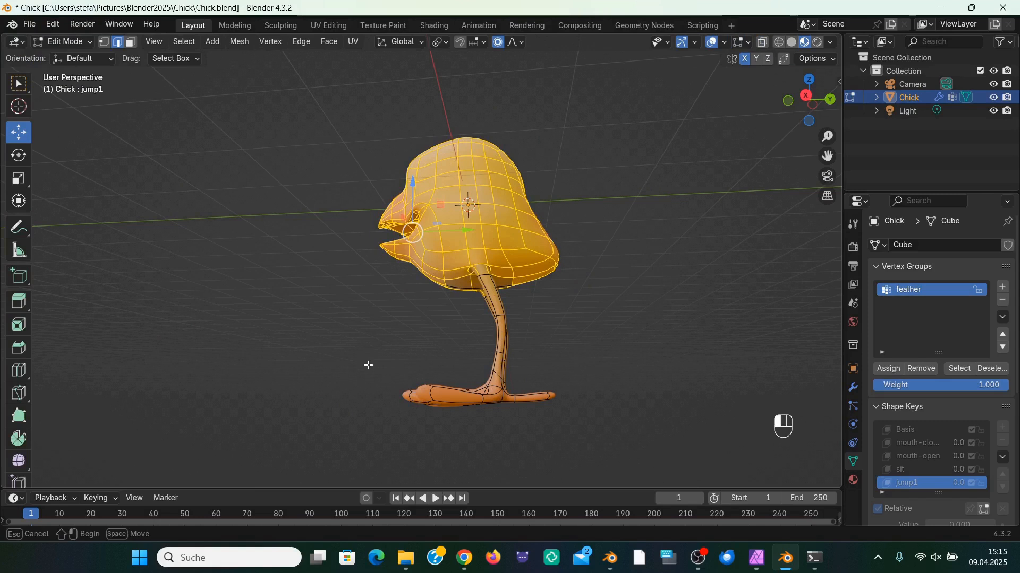
{"action": "left_click_drag", "start_coordinate": [368, 366], "coordinate": [637, 487]}
{"action": "left_click", "coordinate": [130, 42]}
{"action": "left_click_drag", "start_coordinate": [324, 349], "coordinate": [600, 488]}
{"action": "left_click_drag", "start_coordinate": [337, 382], "coordinate": [627, 488]}
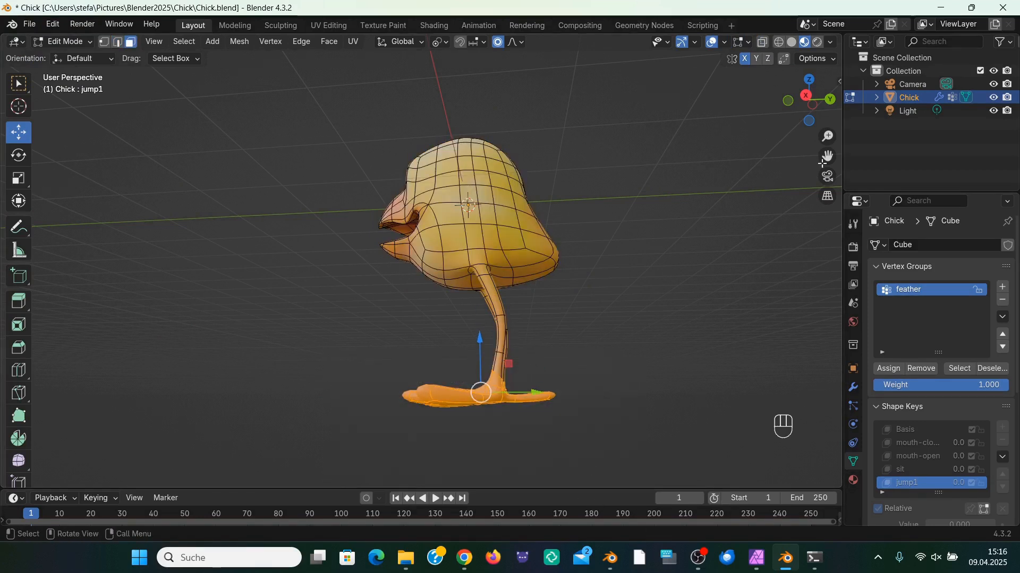
{"action": "middle_click_drag", "start_coordinate": [628, 489], "coordinate": [745, 285]}
{"action": "left_click", "coordinate": [806, 101]}
{"action": "left_click_drag", "start_coordinate": [367, 375], "coordinate": [622, 486]}
{"action": "left_click", "coordinate": [806, 105]}
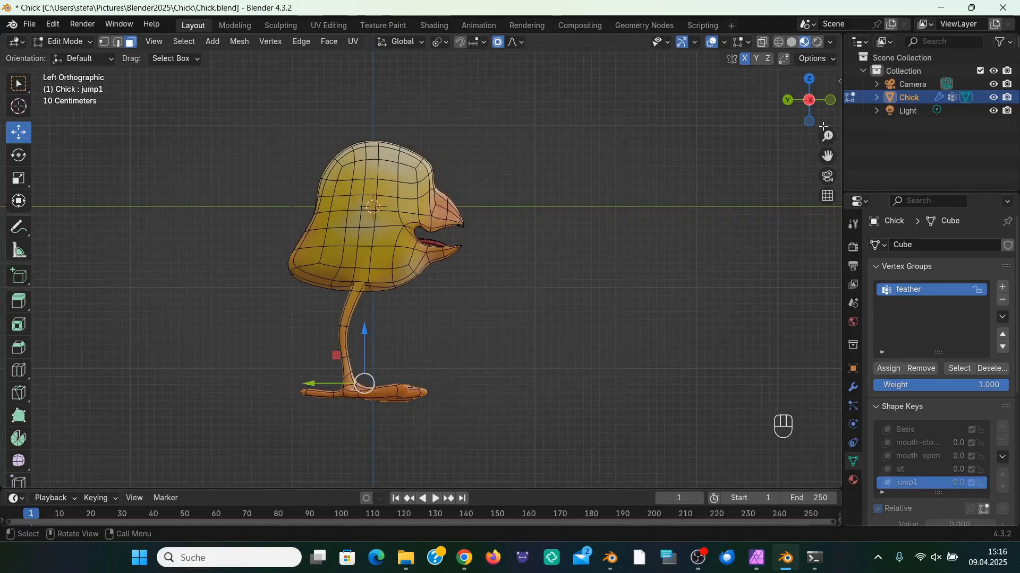
{"action": "left_click_drag", "start_coordinate": [808, 100], "coordinate": [842, 102]}
{"action": "left_click", "coordinate": [52, 24]}
{"action": "left_click", "coordinate": [68, 38]}
Step: Add the lower leg face above the foot to the selection and rotate the feet so the toes point down
{"action": "left_click", "coordinate": [18, 155]}
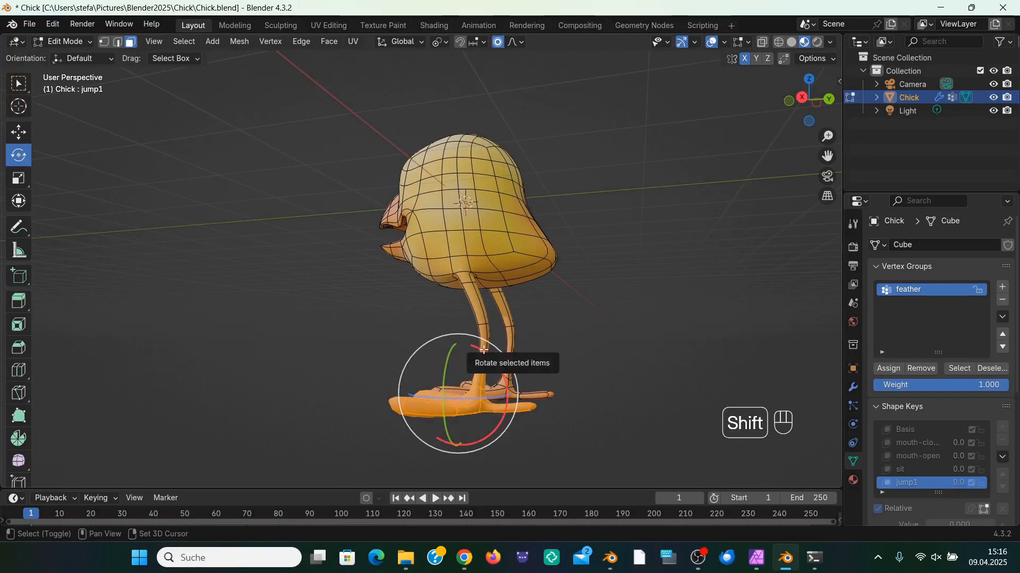
{"action": "left_click", "coordinate": [480, 373], "text": "shift"}
{"action": "left_click_drag", "start_coordinate": [518, 347], "coordinate": [430, 273]}
{"action": "mouse_move", "coordinate": [816, 102]}
{"action": "left_mouse_down"}
{"action": "mouse_move", "coordinate": [897, 104]}
{"action": "mouse_move", "coordinate": [821, 109]}
{"action": "left_mouse_up"}
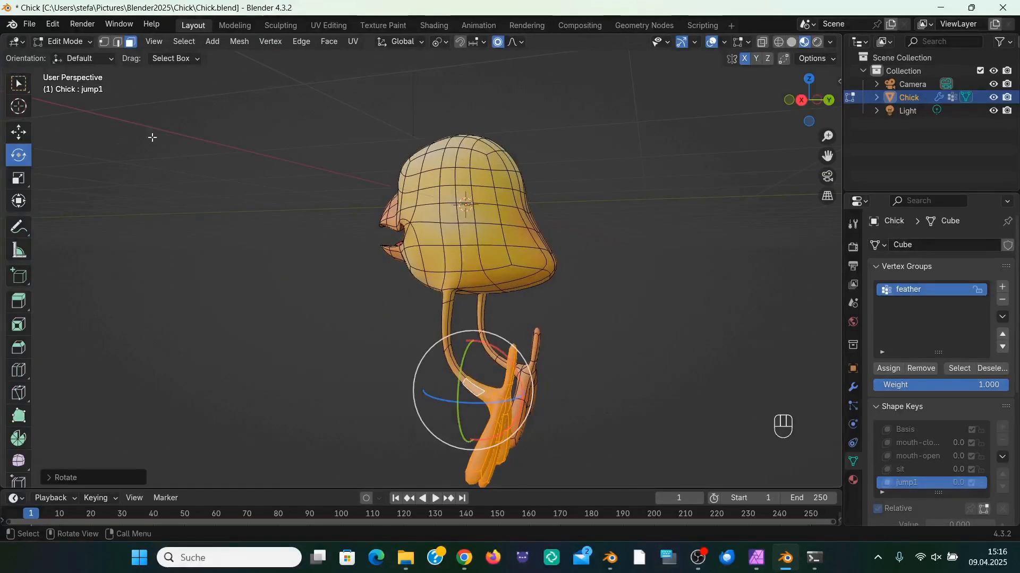
Step: Move the rotated feet up and backward beneath the tail, and rotate them slightly further
{"action": "left_click", "coordinate": [18, 133]}
{"action": "left_click_drag", "start_coordinate": [472, 335], "coordinate": [472, 314]}
{"action": "left_click_drag", "start_coordinate": [529, 370], "coordinate": [549, 369]}
{"action": "left_click_drag", "start_coordinate": [493, 313], "coordinate": [492, 297]}
{"action": "left_click", "coordinate": [18, 155]}
{"action": "left_click_drag", "start_coordinate": [540, 323], "coordinate": [504, 297]}
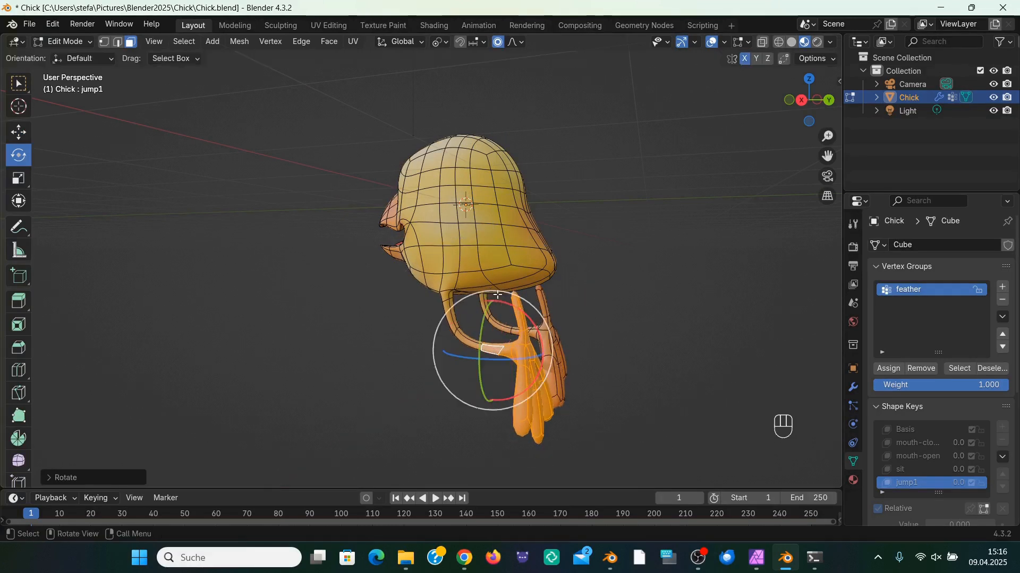
Step: Return to Object Mode and add another shape key named jump2
{"action": "left_click_drag", "start_coordinate": [813, 104], "coordinate": [947, 120]}
{"action": "left_click", "coordinate": [63, 42]}
{"action": "left_click", "coordinate": [61, 54]}
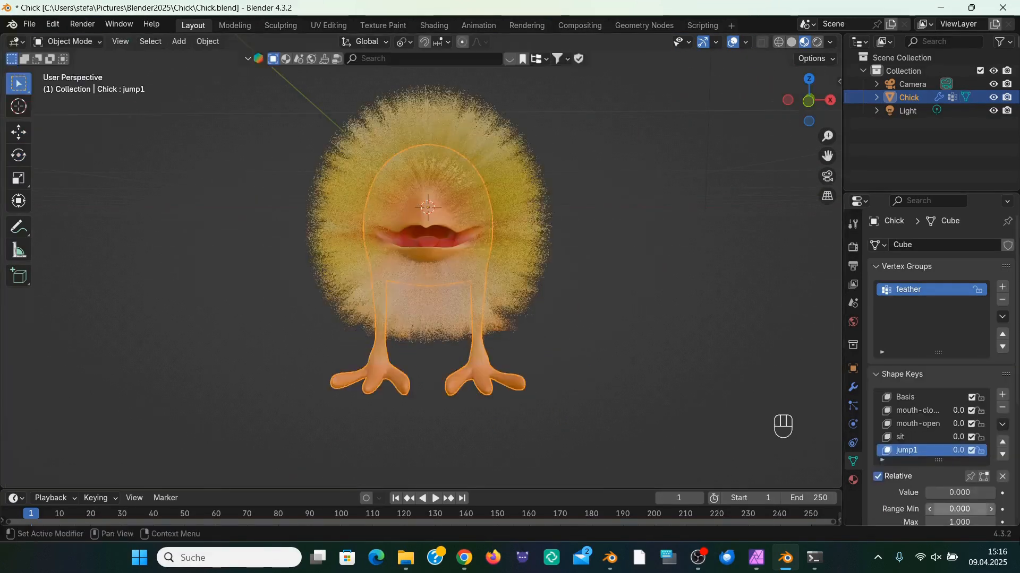
{"action": "left_click", "coordinate": [1002, 394]}
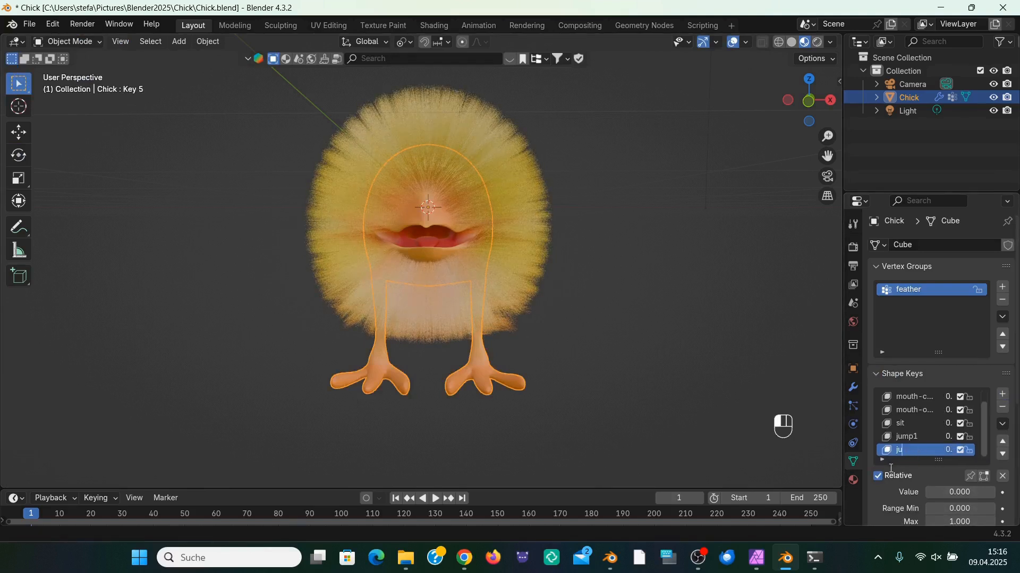
{"action": "key", "text": "Return"}
Step: Enter Edit Mode for jump2 and, from the side, rotate the feet so the front toes point upward
{"action": "left_click", "coordinate": [70, 41]}
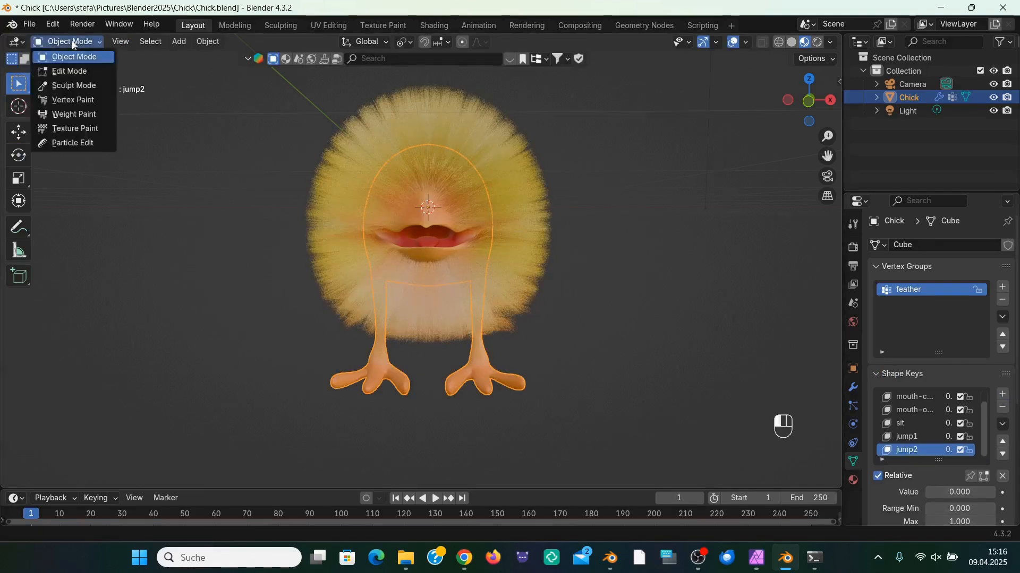
{"action": "left_click", "coordinate": [69, 70]}
{"action": "left_click_drag", "start_coordinate": [828, 107], "coordinate": [811, 106]}
{"action": "left_click_drag", "start_coordinate": [498, 356], "coordinate": [531, 379]}
Step: Move the feet up and forward to just below the beak, and return to Object Mode
{"action": "left_click", "coordinate": [24, 131]}
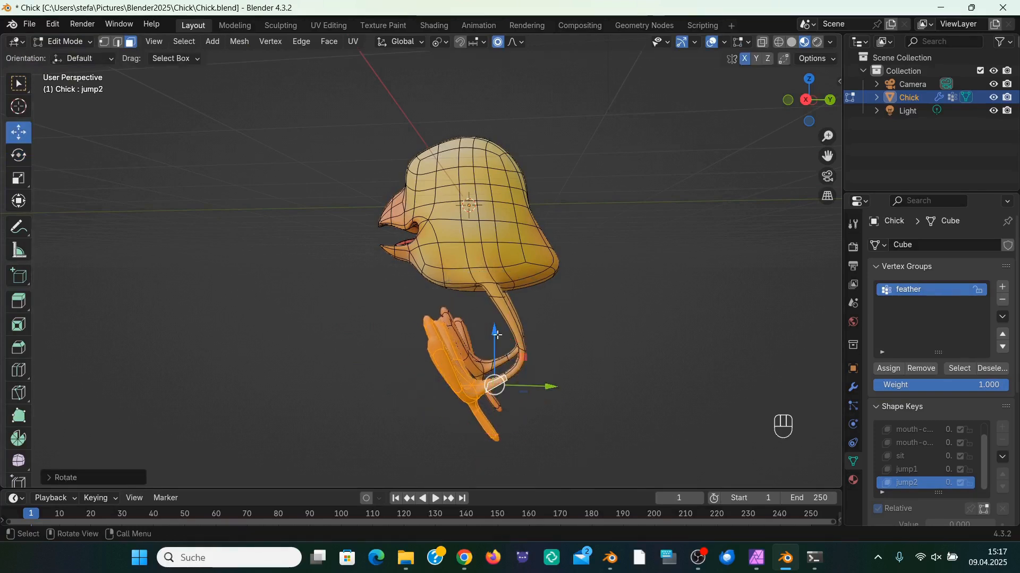
{"action": "left_click_drag", "start_coordinate": [494, 332], "coordinate": [494, 305]}
{"action": "left_click_drag", "start_coordinate": [549, 358], "coordinate": [488, 345]}
{"action": "left_click_drag", "start_coordinate": [426, 303], "coordinate": [424, 292]}
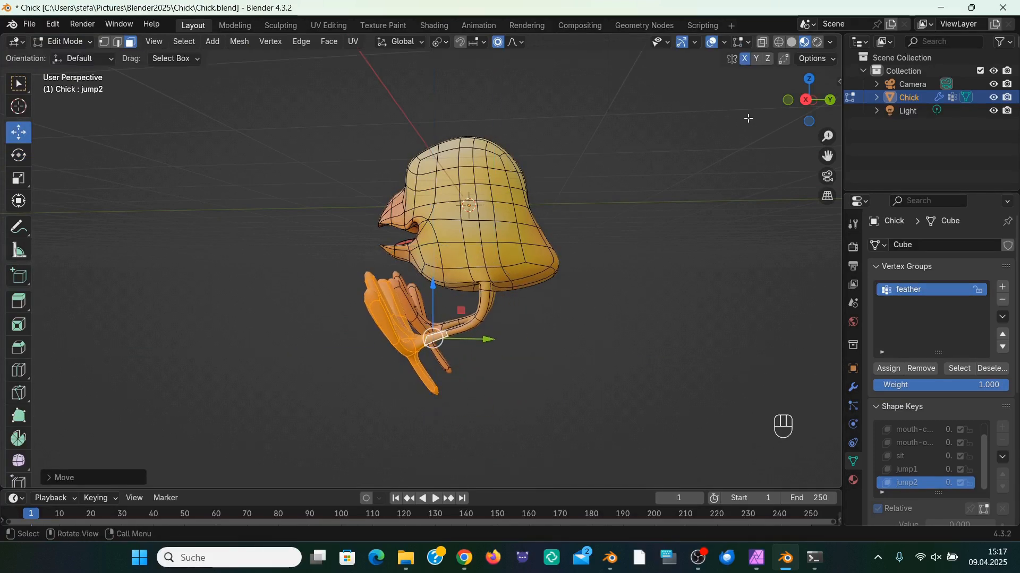
{"action": "left_click_drag", "start_coordinate": [800, 103], "coordinate": [923, 98]}
{"action": "left_click", "coordinate": [62, 41]}
{"action": "left_click", "coordinate": [63, 56]}
Step: Enlarge the timeline and, with auto keying on, set the sit and mouth-closed shape keys to 1.000 at frame 1
{"action": "left_click_drag", "start_coordinate": [611, 488], "coordinate": [605, 443]}
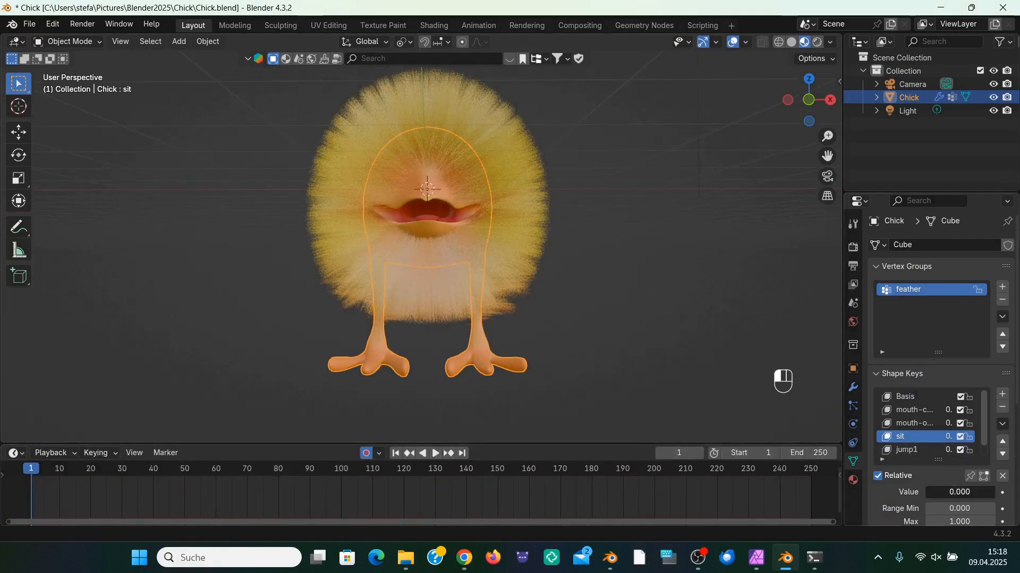
{"action": "left_click_drag", "start_coordinate": [948, 492], "coordinate": [994, 492]}
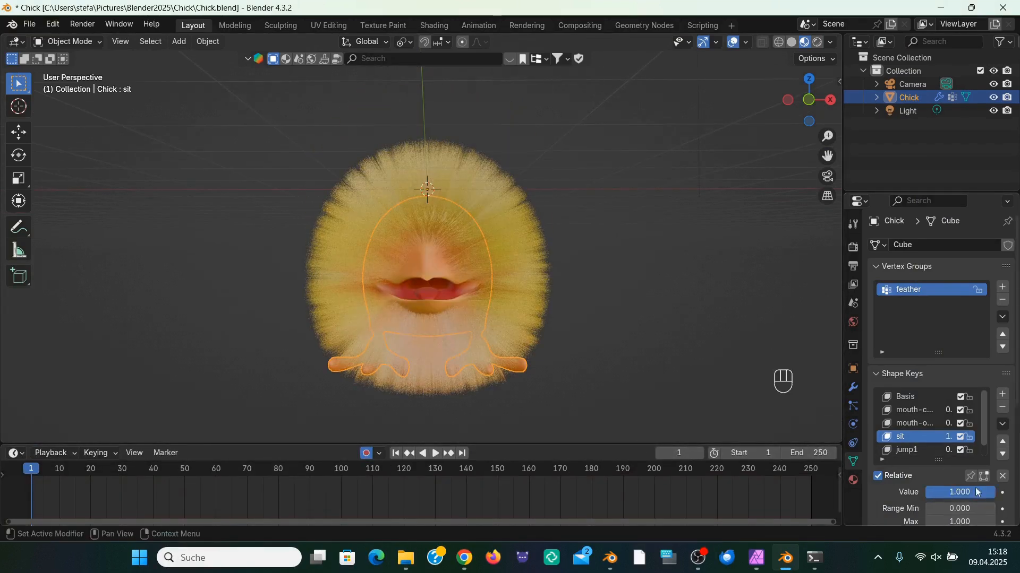
{"action": "left_click", "coordinate": [918, 415]}
{"action": "left_click_drag", "start_coordinate": [950, 493], "coordinate": [1003, 502]}
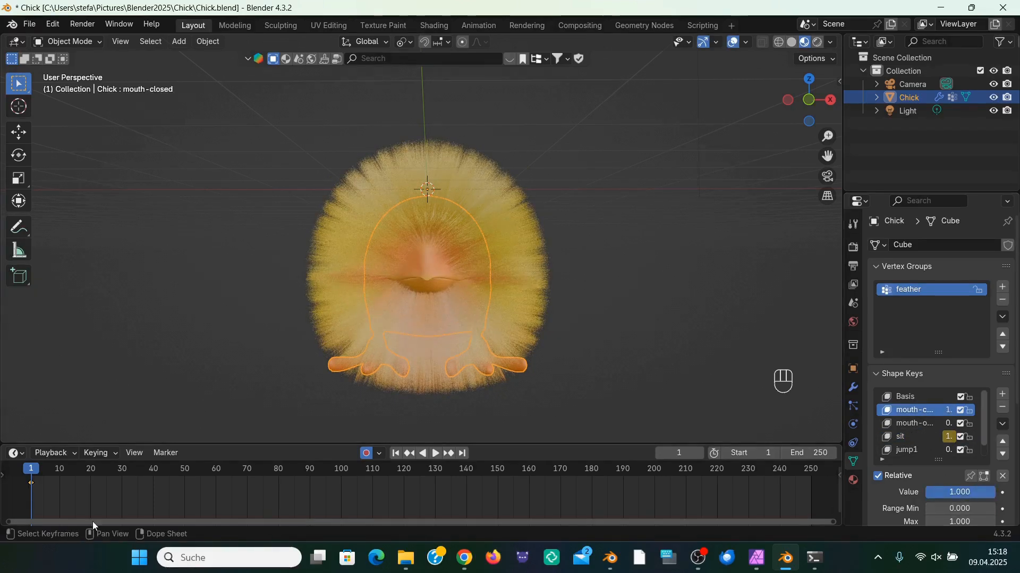
Step: At frame 20, keyframe the mouth-closed and mouth-open shape keys at 0.000
{"action": "left_click", "coordinate": [90, 470]}
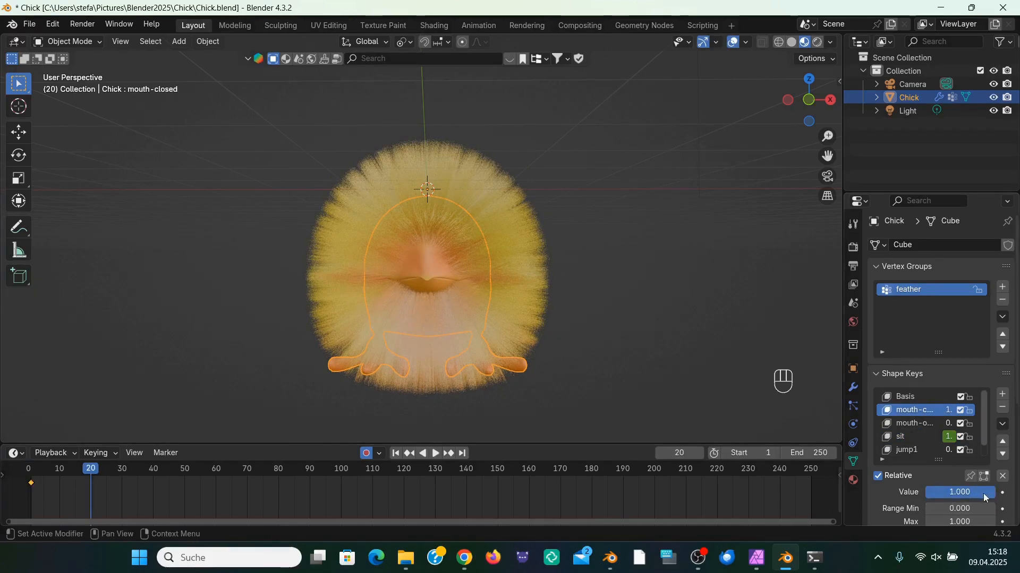
{"action": "left_click_drag", "start_coordinate": [983, 493], "coordinate": [925, 492]}
{"action": "left_click", "coordinate": [1003, 493]}
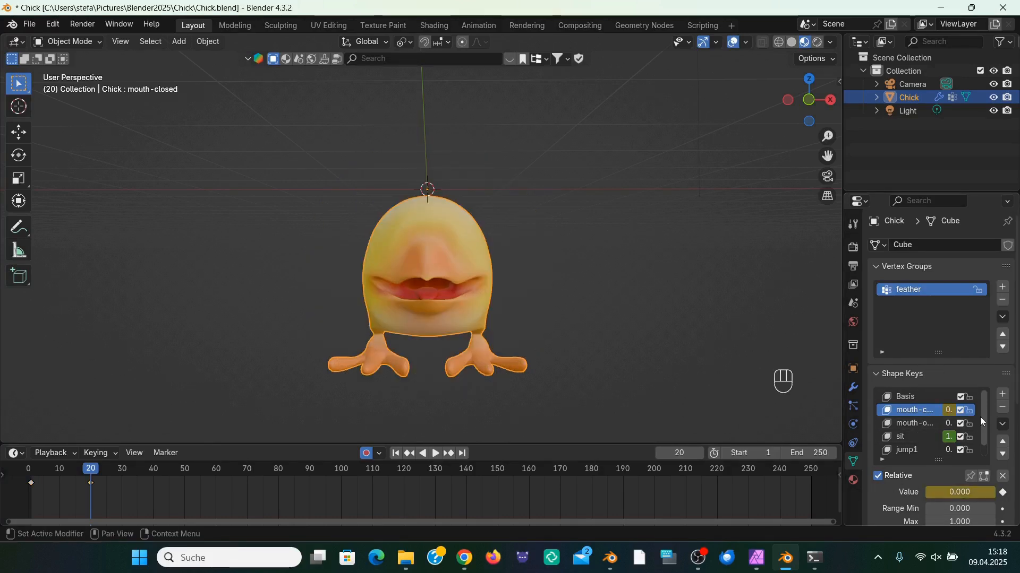
{"action": "left_click", "coordinate": [913, 438]}
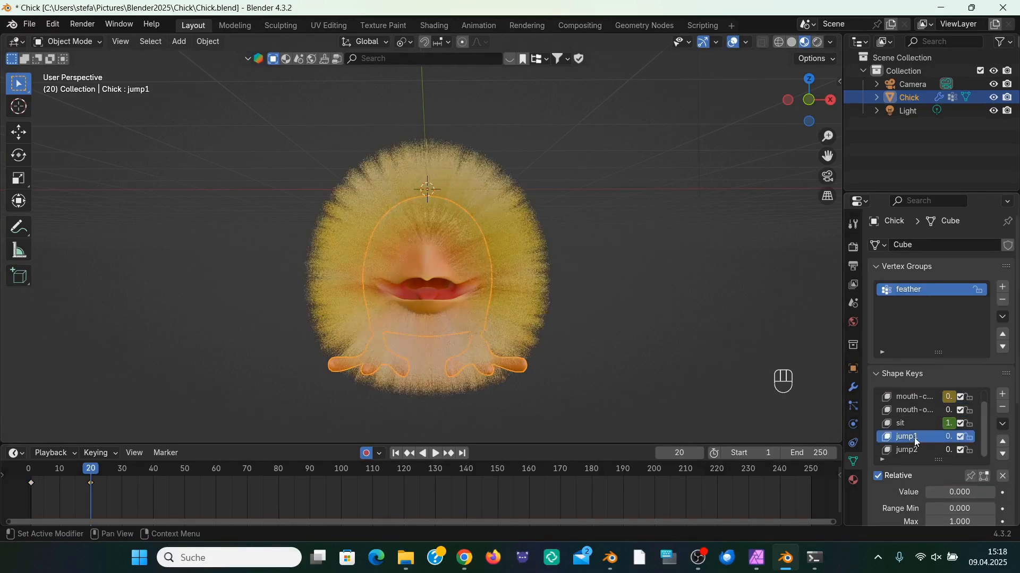
{"action": "left_click", "coordinate": [920, 410]}
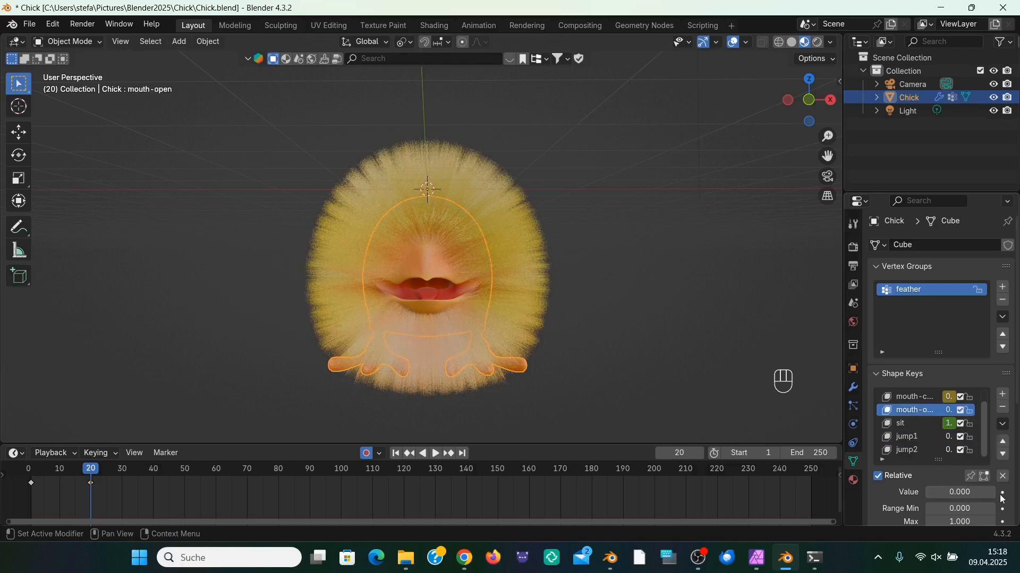
Step: Keyframe mouth-open at 0.522 on frame 31 and at 0.351 on frame 35
{"action": "left_click", "coordinate": [125, 470]}
{"action": "left_click_drag", "start_coordinate": [946, 492], "coordinate": [961, 493]}
{"action": "key", "text": "space"}
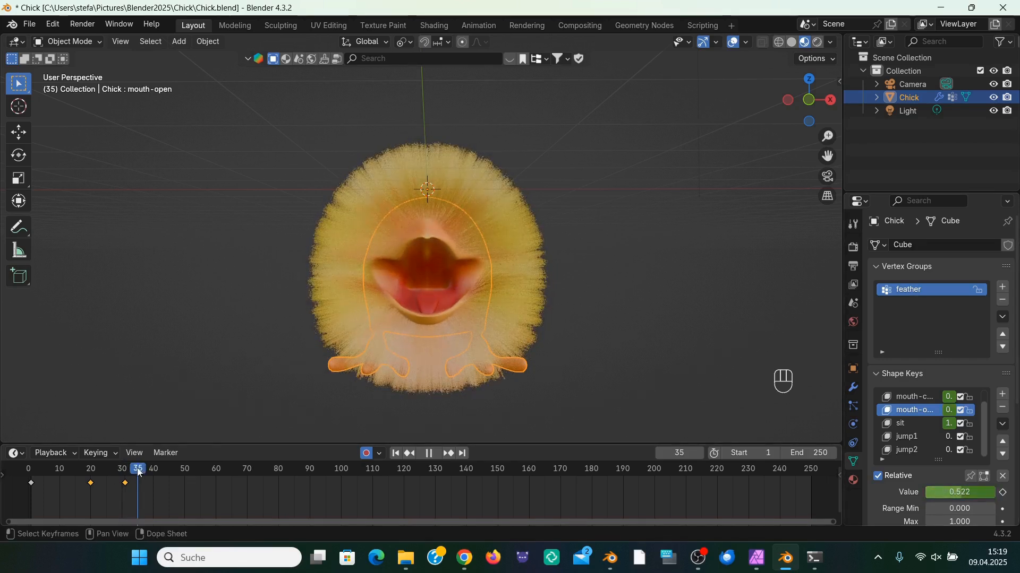
{"action": "key", "text": "i"}
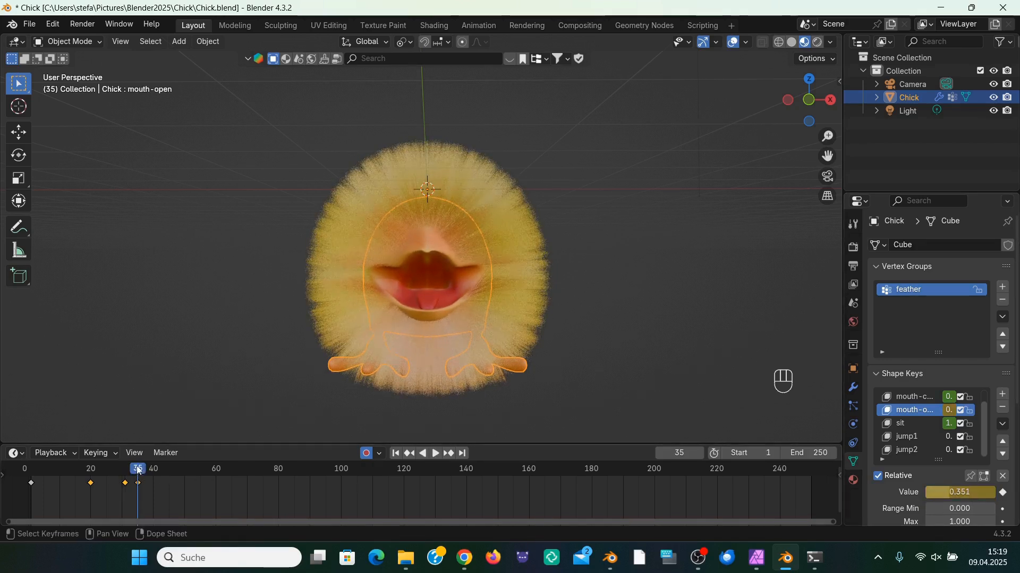
Step: Keyframe mouth-open at 1.000 on frame 50 and hold that value with another keyframe at about frame 66
{"action": "key", "text": "space"}
{"action": "key", "text": "space"}
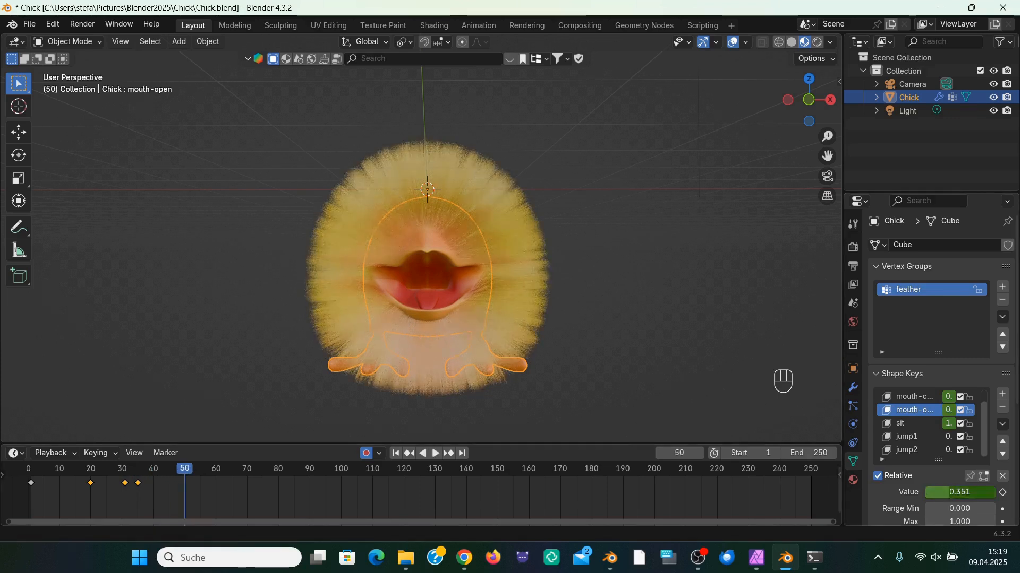
{"action": "left_click_drag", "start_coordinate": [950, 493], "coordinate": [998, 493]}
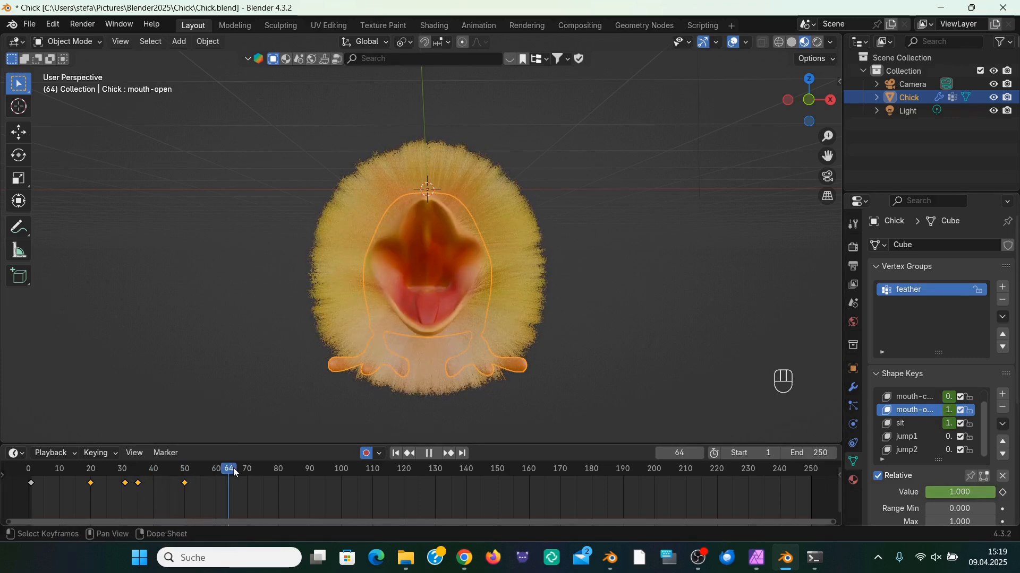
{"action": "left_click", "coordinate": [1003, 494]}
Step: Keyframe mouth-open and mouth-closed at 0.000 on frame 79, and mouth-closed at 1.000 on frame 90
{"action": "left_click_drag", "start_coordinate": [270, 471], "coordinate": [275, 470]}
{"action": "left_click_drag", "start_coordinate": [962, 493], "coordinate": [847, 489]}
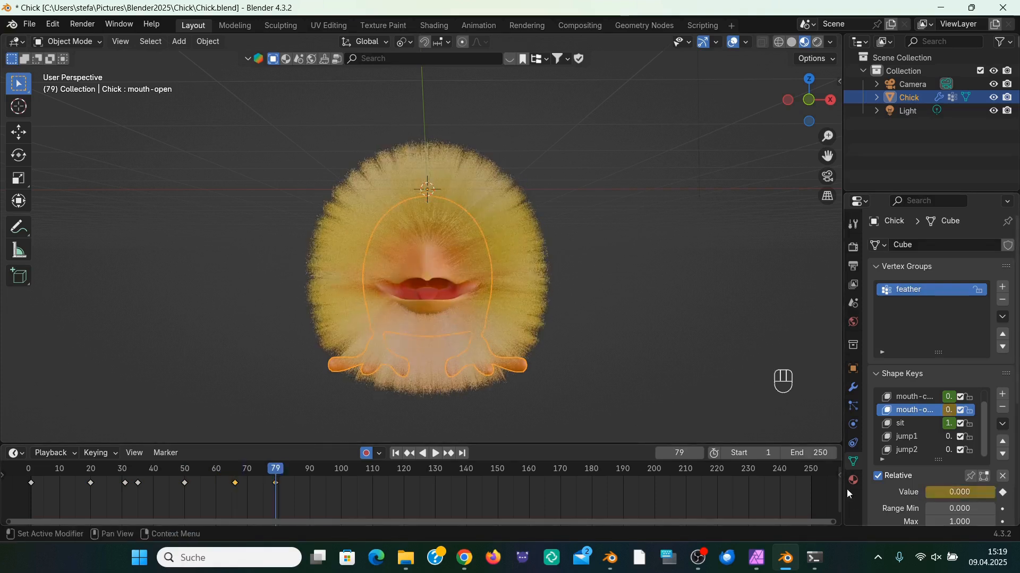
{"action": "left_click", "coordinate": [918, 399]}
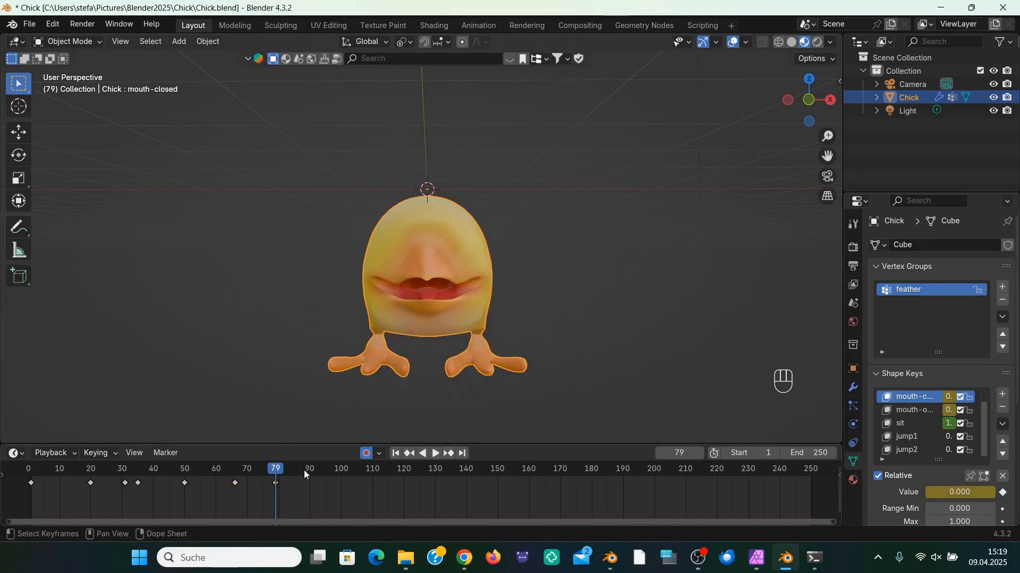
{"action": "left_click", "coordinate": [305, 471]}
{"action": "left_click_drag", "start_coordinate": [959, 493], "coordinate": [995, 493]}
Step: Set mouth-closed to 1.000 with a keyframe at frame 1 and play the animation through the mouth movements
{"action": "left_click", "coordinate": [395, 454]}
{"action": "left_click", "coordinate": [435, 454]}
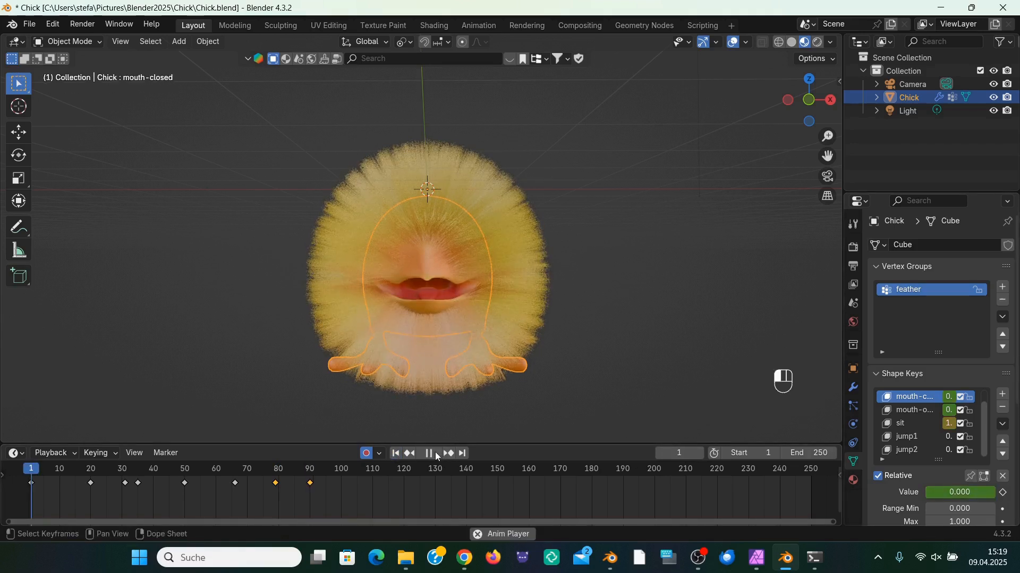
{"action": "key", "text": "space"}
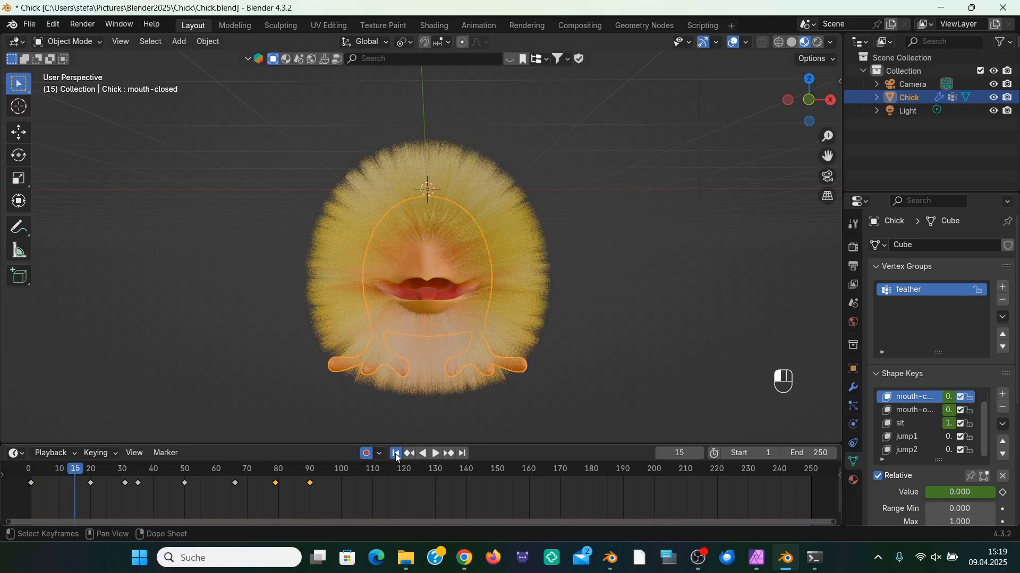
{"action": "key", "text": "shift+Left"}
{"action": "left_click_drag", "start_coordinate": [959, 492], "coordinate": [995, 492]}
{"action": "left_click", "coordinate": [436, 455]}
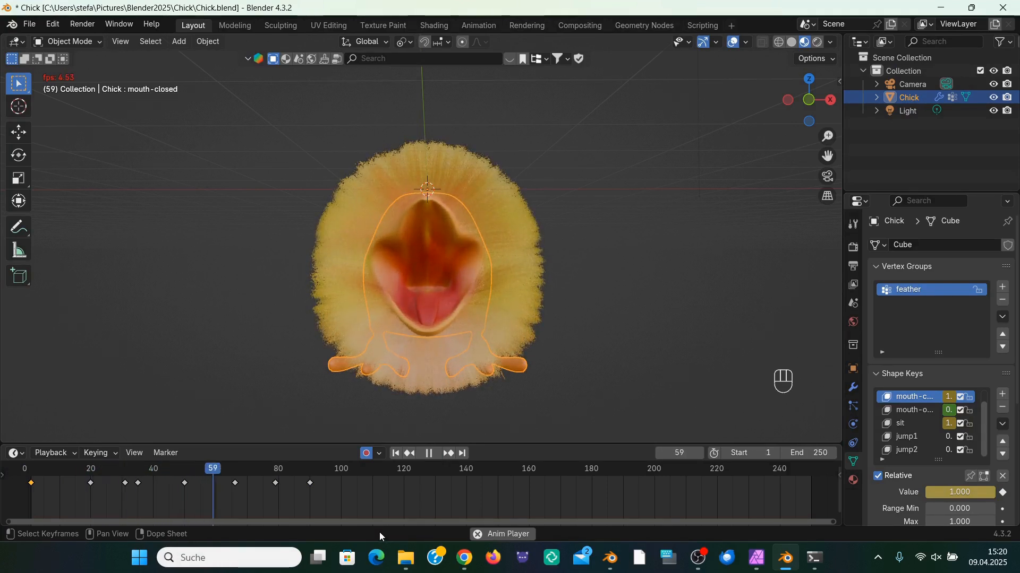
{"action": "left_click", "coordinate": [431, 455]}
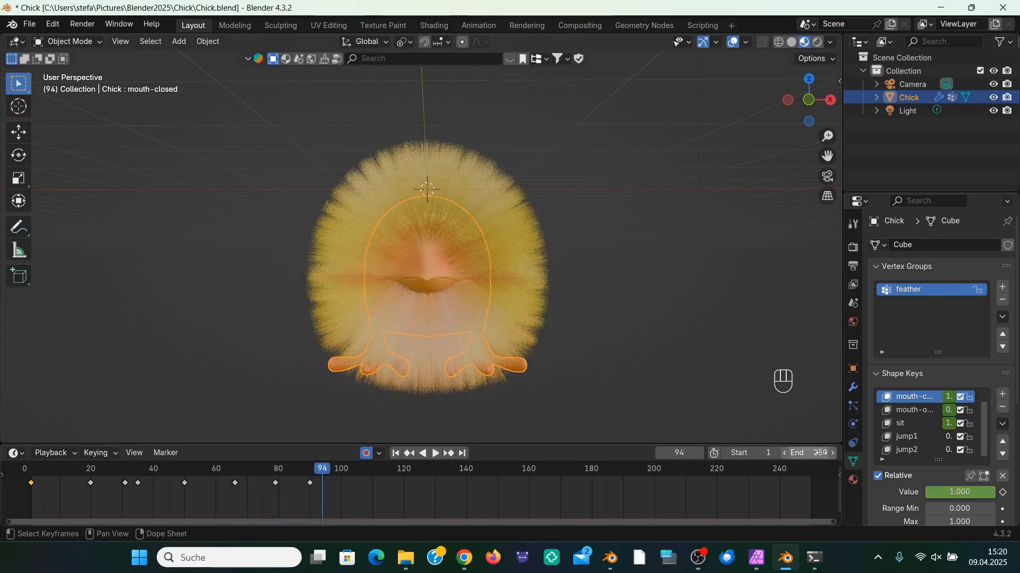
Step: Set the animation's end frame to 300 and extend the visible range of the timeline
{"action": "left_click", "coordinate": [817, 455]}
{"action": "type", "text": "300"}
{"action": "key", "text": "Return"}
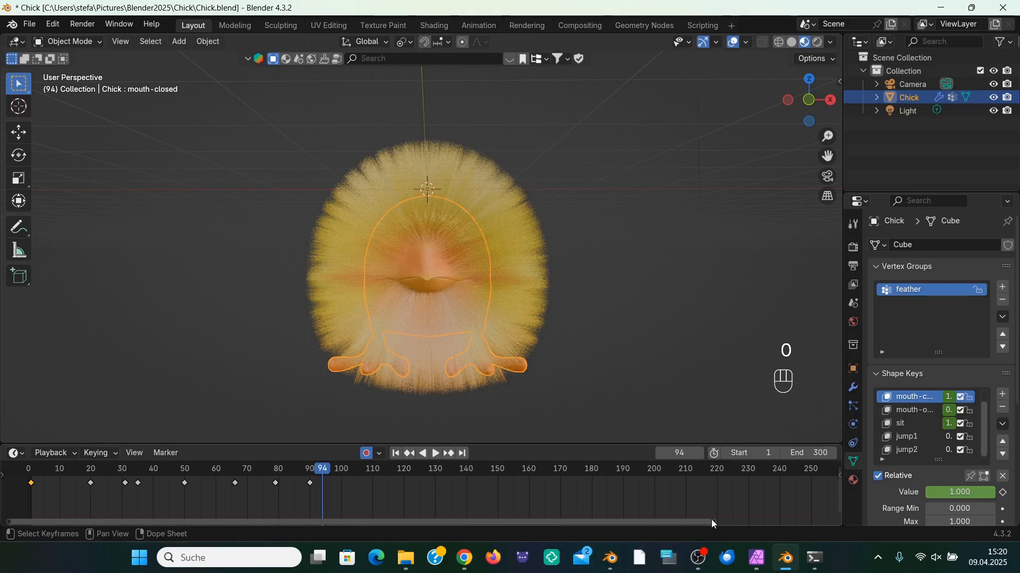
{"action": "left_click_drag", "start_coordinate": [711, 521], "coordinate": [55, 523]}
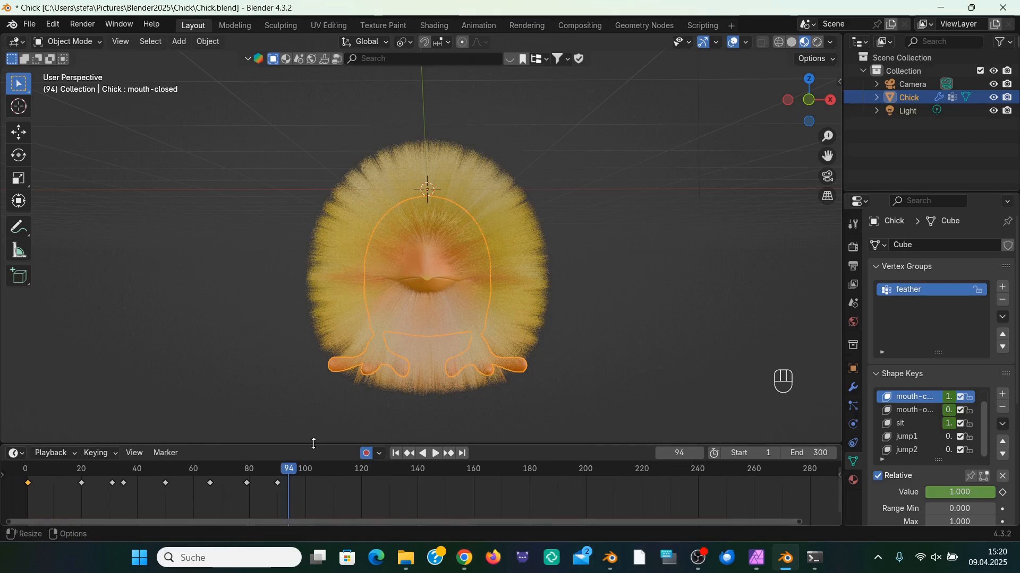
Step: Enlarge the timeline, show its channel list, and move the playhead to frame 92
{"action": "left_click_drag", "start_coordinate": [314, 444], "coordinate": [314, 404]}
{"action": "left_click", "coordinate": [3, 436]}
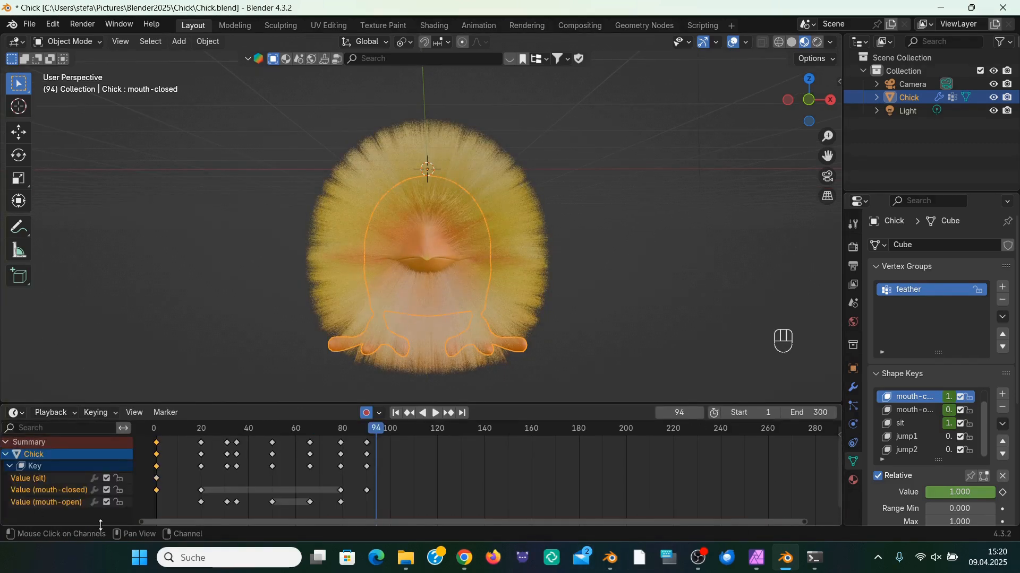
{"action": "left_click_drag", "start_coordinate": [378, 435], "coordinate": [371, 427]}
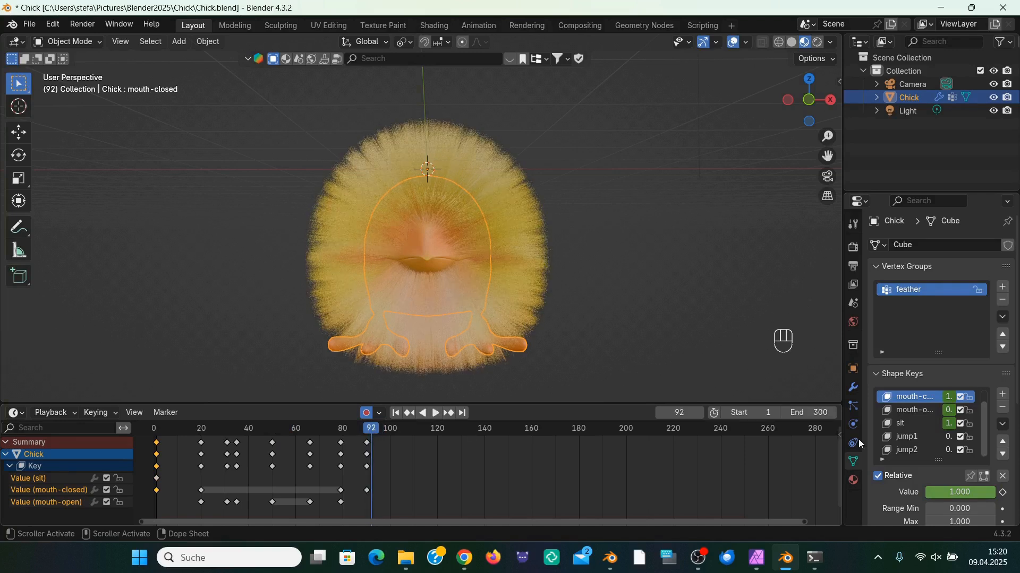
Step: Keyframe the sit shape key at 1.000 on frame 92 and at 0.000 on frame 102
{"action": "left_click", "coordinate": [909, 424]}
{"action": "left_click", "coordinate": [1002, 492]}
{"action": "left_click", "coordinate": [395, 429]}
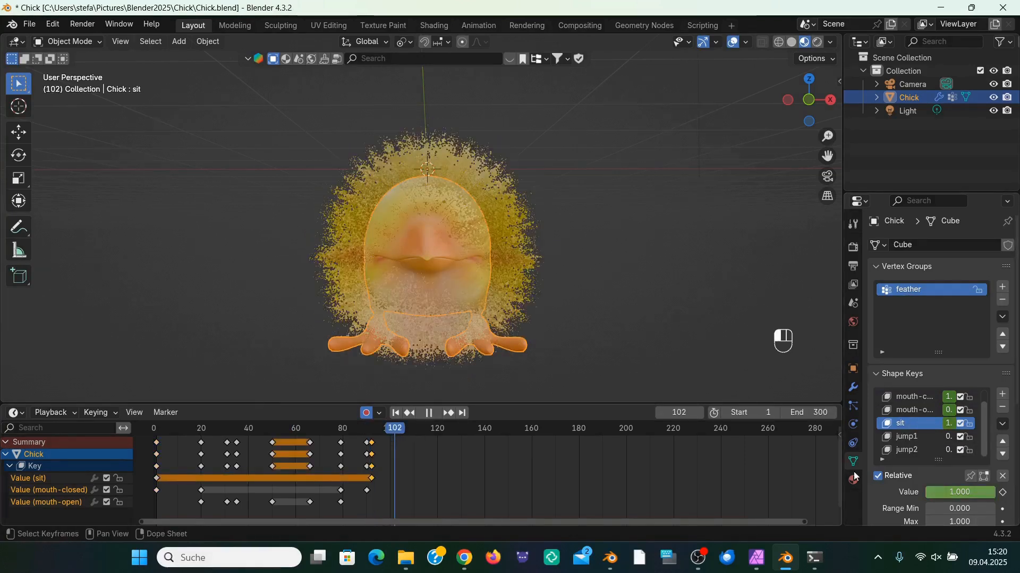
{"action": "left_click_drag", "start_coordinate": [982, 492], "coordinate": [925, 492]}
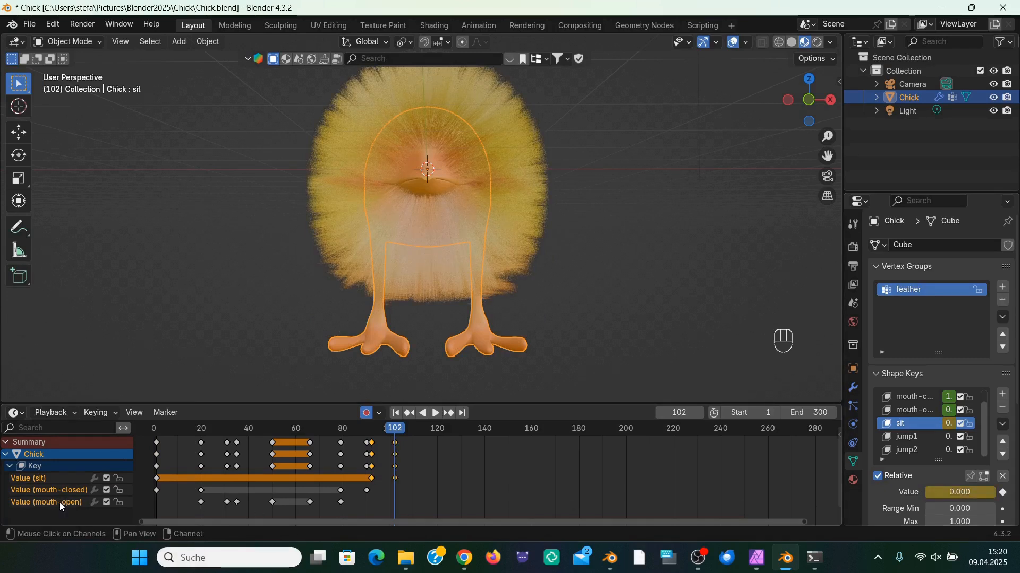
Step: Duplicate all mouth-open keyframes so the copies start at about frame 103, and play the animation from the beginning
{"action": "left_click_drag", "start_coordinate": [202, 431], "coordinate": [218, 432]}
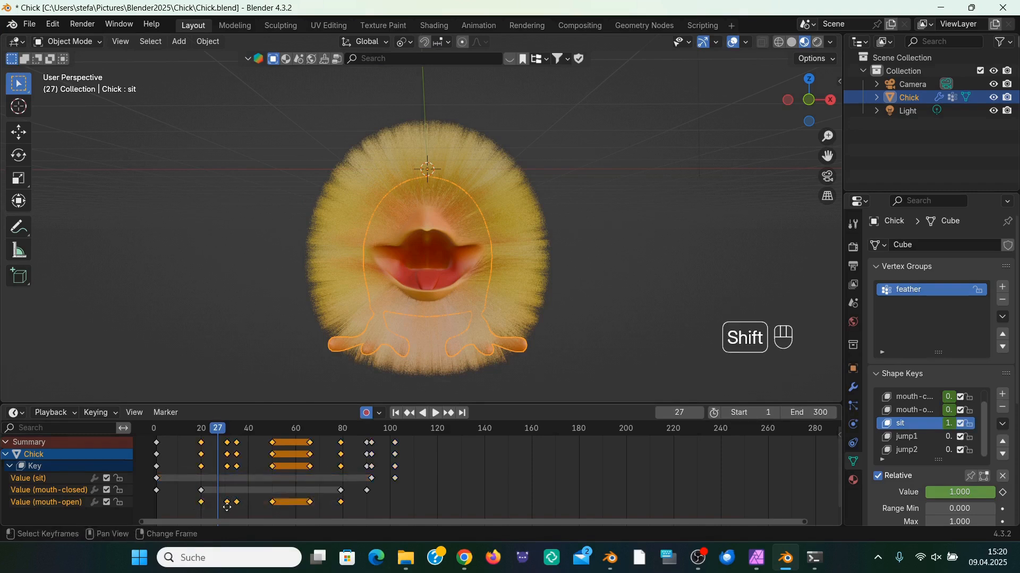
{"action": "key", "text": "shift+d"}
{"action": "left_click", "coordinate": [422, 513]}
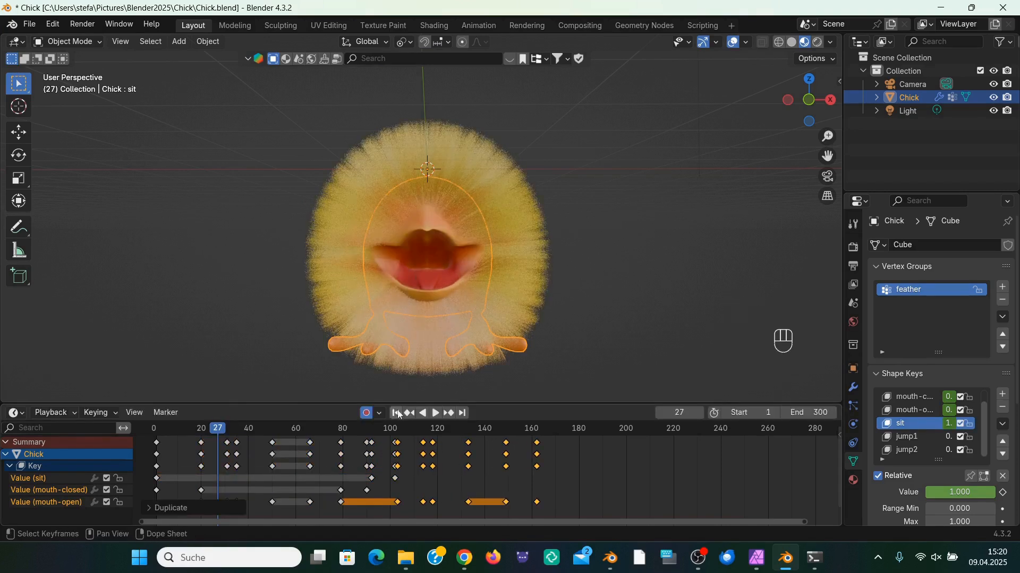
{"action": "left_click", "coordinate": [395, 413]}
{"action": "left_click", "coordinate": [431, 414]}
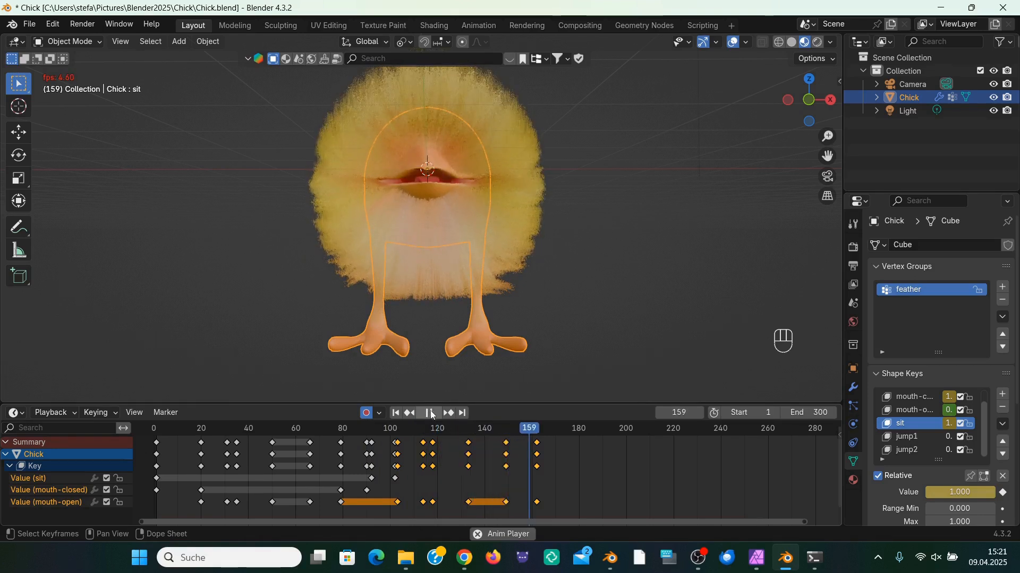
{"action": "left_click", "coordinate": [429, 414]}
Step: Keyframe the jump1 shape key at 0.000 on frame 164 and at 1.000 on frame 174
{"action": "left_click", "coordinate": [913, 437]}
{"action": "left_click", "coordinate": [1002, 493]}
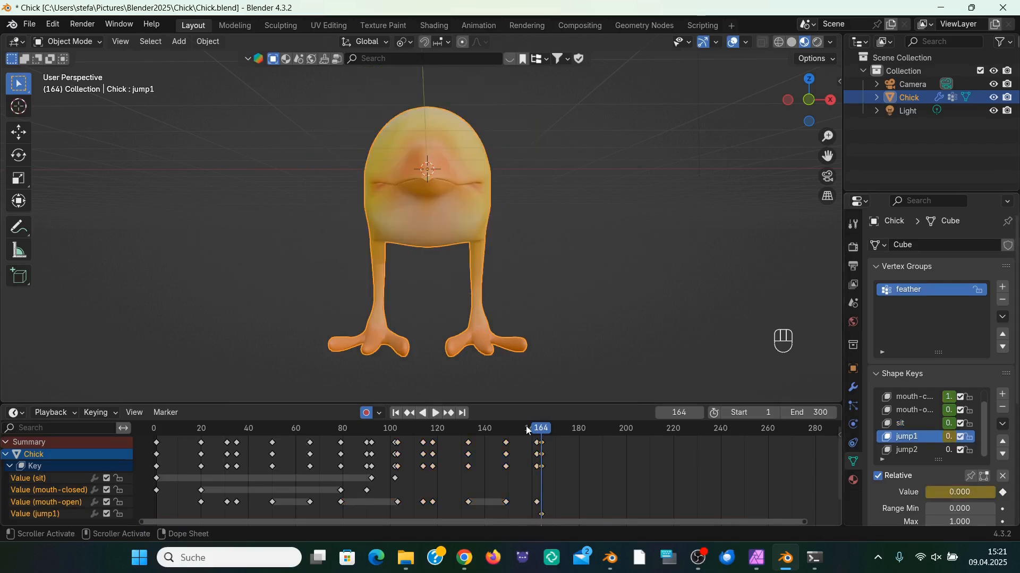
{"action": "key", "text": "space"}
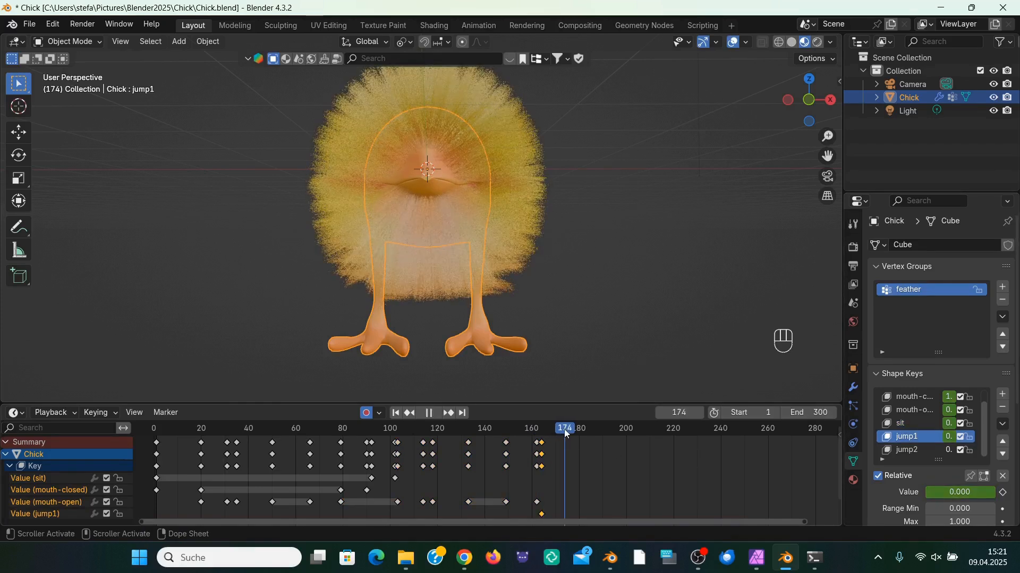
{"action": "left_click_drag", "start_coordinate": [937, 494], "coordinate": [1001, 494]}
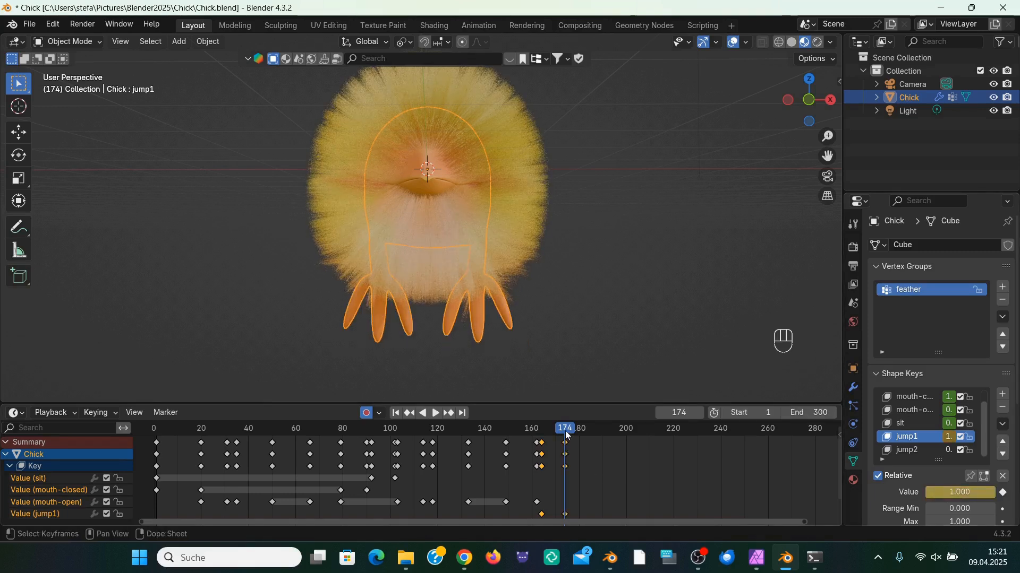
Step: Keyframe the jump2 shape key at 0.000 on frame 174 and at 1.000 on frame 184
{"action": "left_click", "coordinate": [916, 452]}
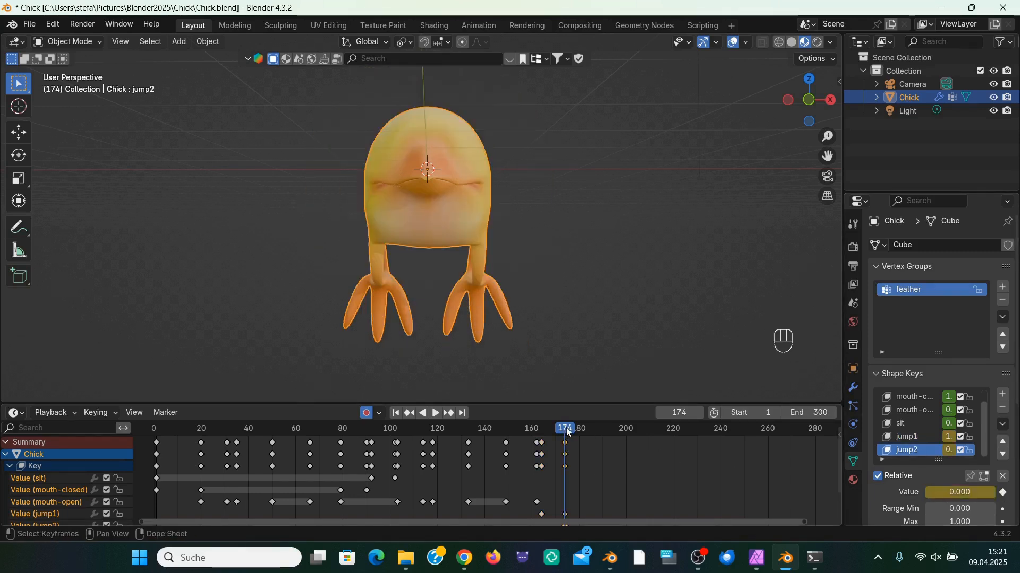
{"action": "left_click_drag", "start_coordinate": [568, 433], "coordinate": [588, 432]}
{"action": "left_click_drag", "start_coordinate": [938, 492], "coordinate": [999, 493]}
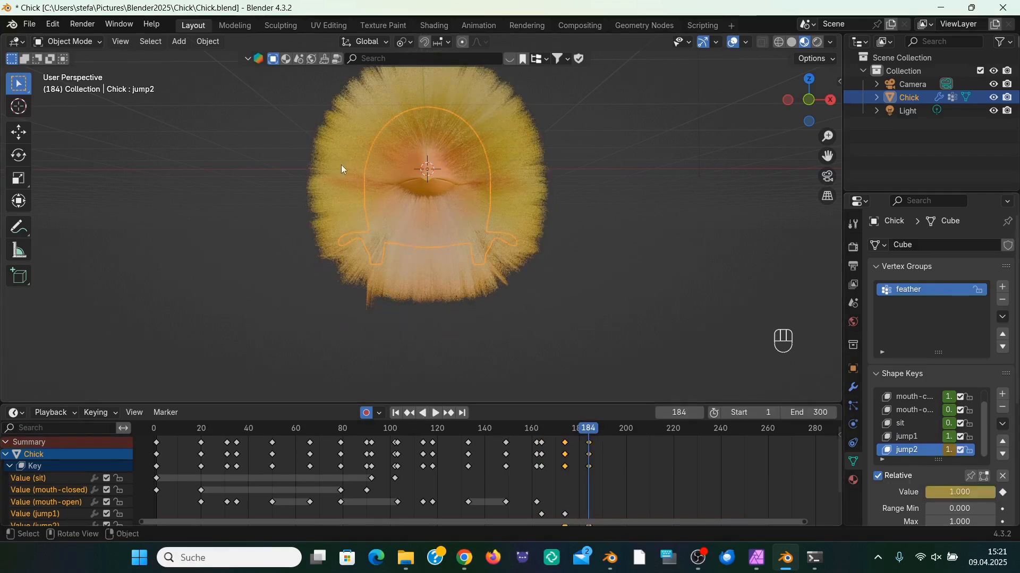
Step: Keyframe jump1 at 0.000 on frame 184 and jump2 at 0.000 on frame 194
{"action": "left_click", "coordinate": [912, 438]}
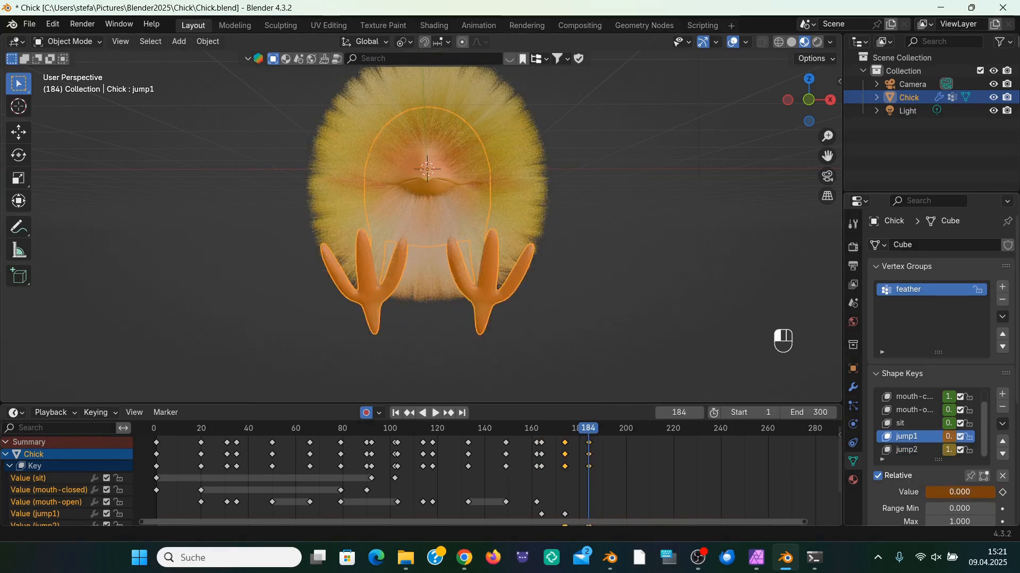
{"action": "left_click_drag", "start_coordinate": [591, 432], "coordinate": [611, 432]}
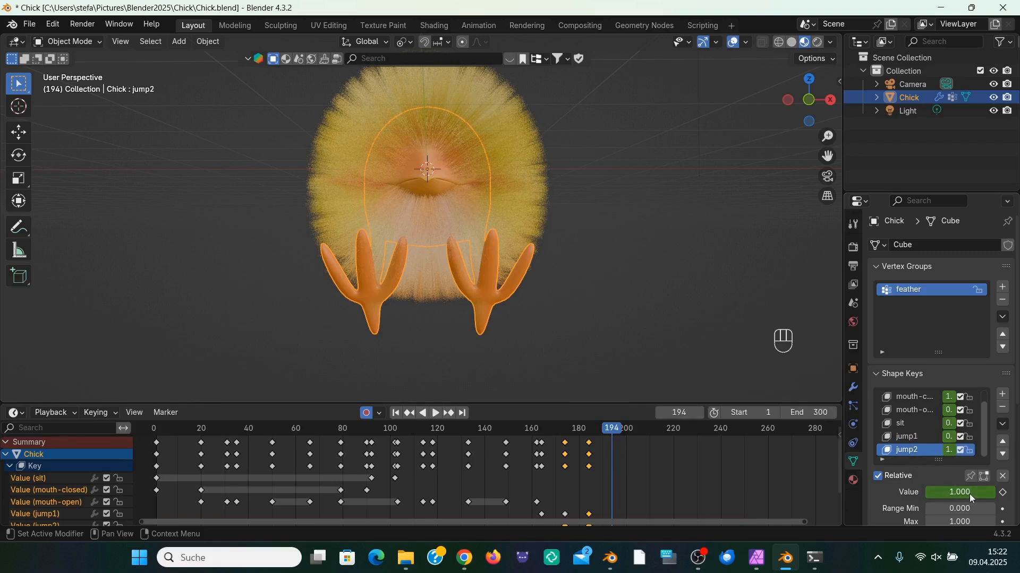
{"action": "left_click_drag", "start_coordinate": [984, 493], "coordinate": [885, 485]}
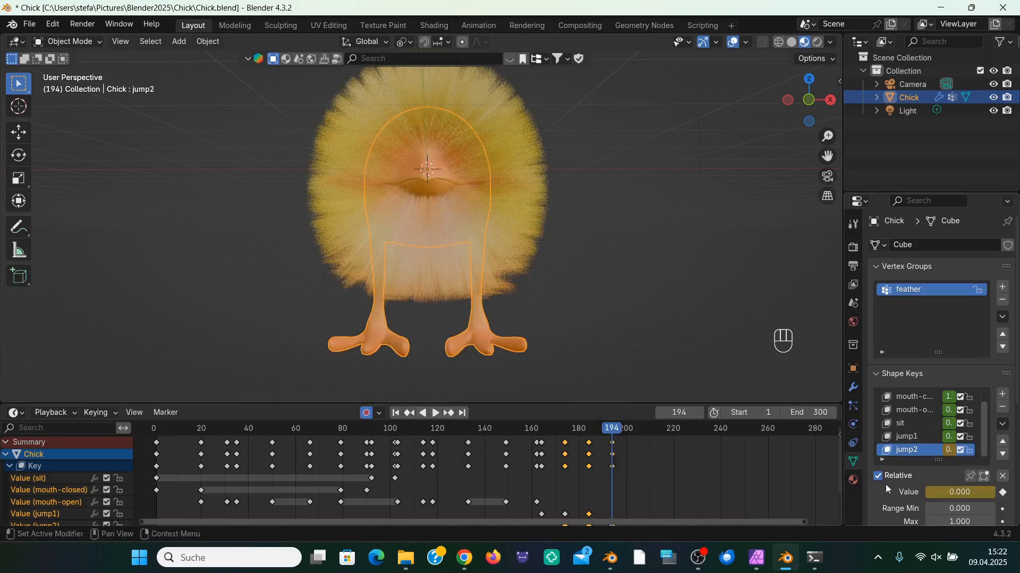
Step: Duplicate the jump1 and jump2 keyframes of frames 174 to 194 twice, with the copies starting at about frames 208 and 240
{"action": "left_click_drag", "start_coordinate": [619, 404], "coordinate": [619, 380]}
{"action": "left_click", "coordinate": [541, 408]}
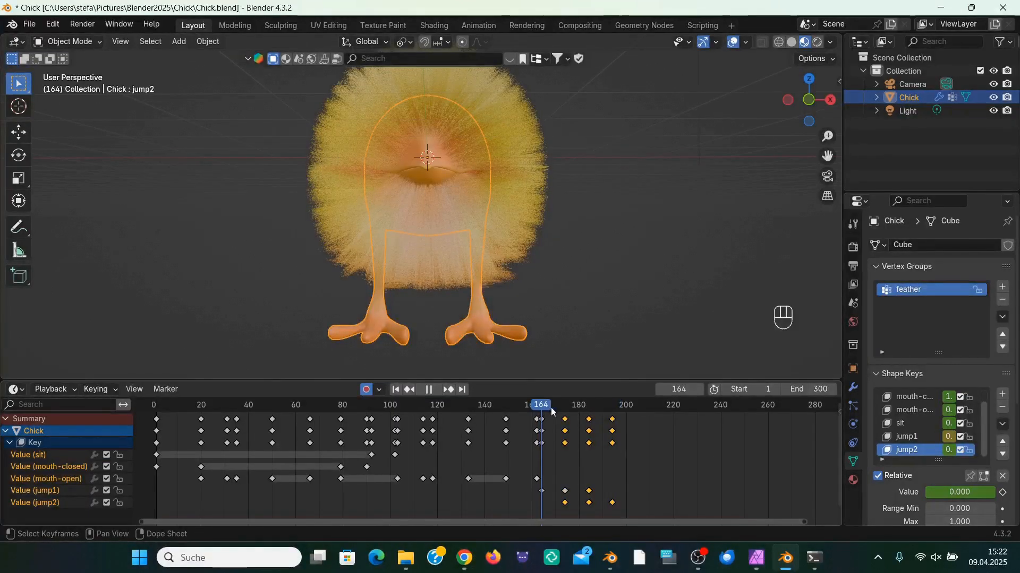
{"action": "key", "text": "space"}
{"action": "left_click_drag", "start_coordinate": [638, 513], "coordinate": [562, 474]}
{"action": "key", "text": "shift+d"}
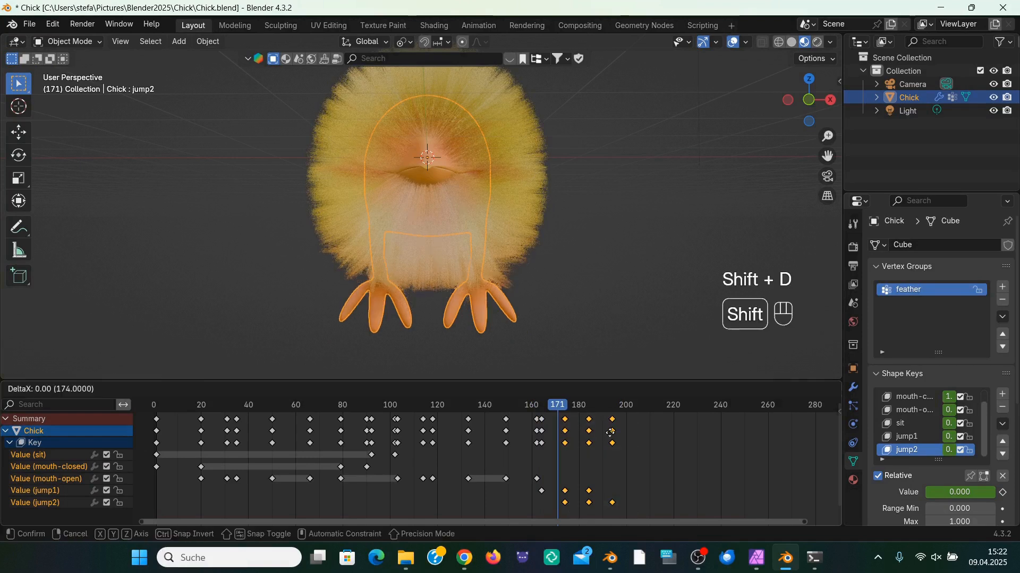
{"action": "left_click", "coordinate": [641, 440]}
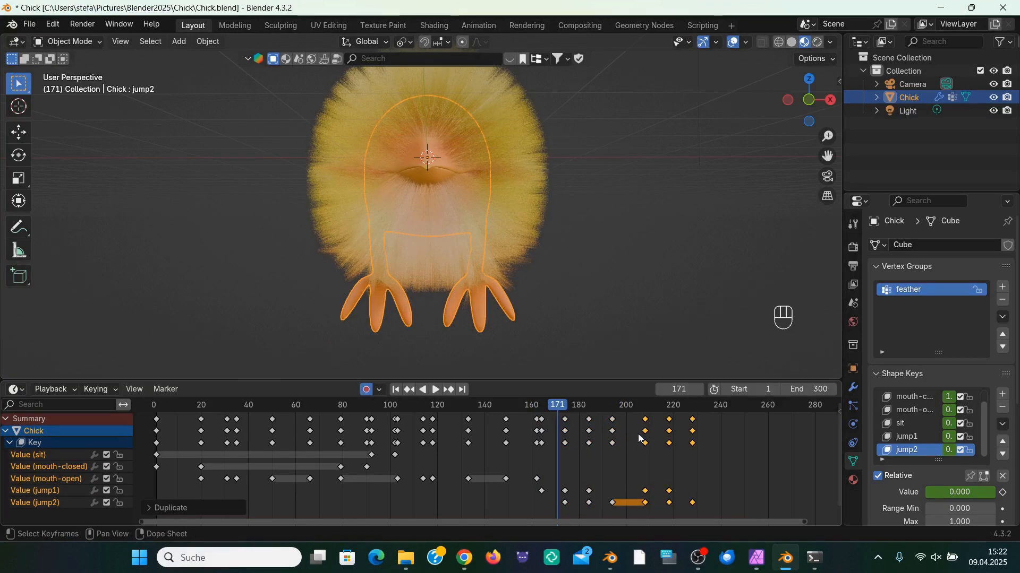
{"action": "key", "text": "shift+d"}
{"action": "left_click", "coordinate": [727, 397]}
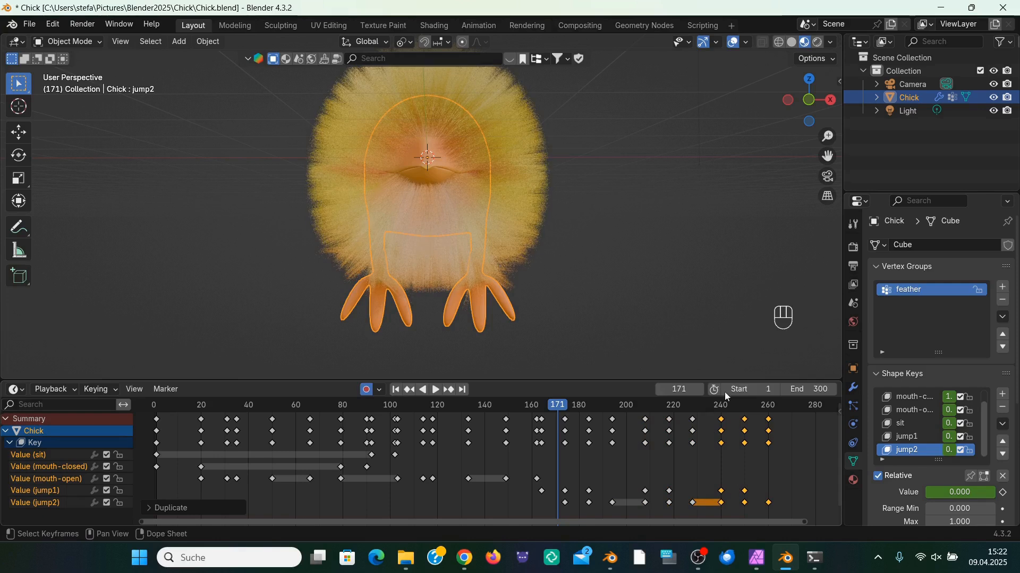
Step: Play the start of the jump from frame 158 in the right orthographic view
{"action": "left_click", "coordinate": [527, 406]}
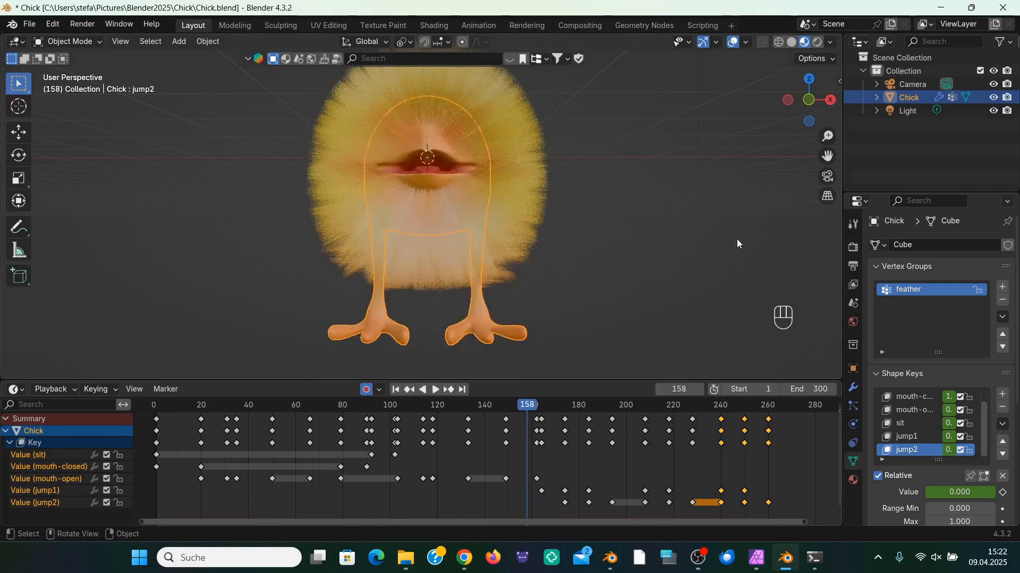
{"action": "left_click_drag", "start_coordinate": [809, 104], "coordinate": [685, 106]}
{"action": "scroll", "coordinate": [781, 142], "scroll_direction": "down", "scroll_amount": 2}
{"action": "left_click", "coordinate": [805, 101]}
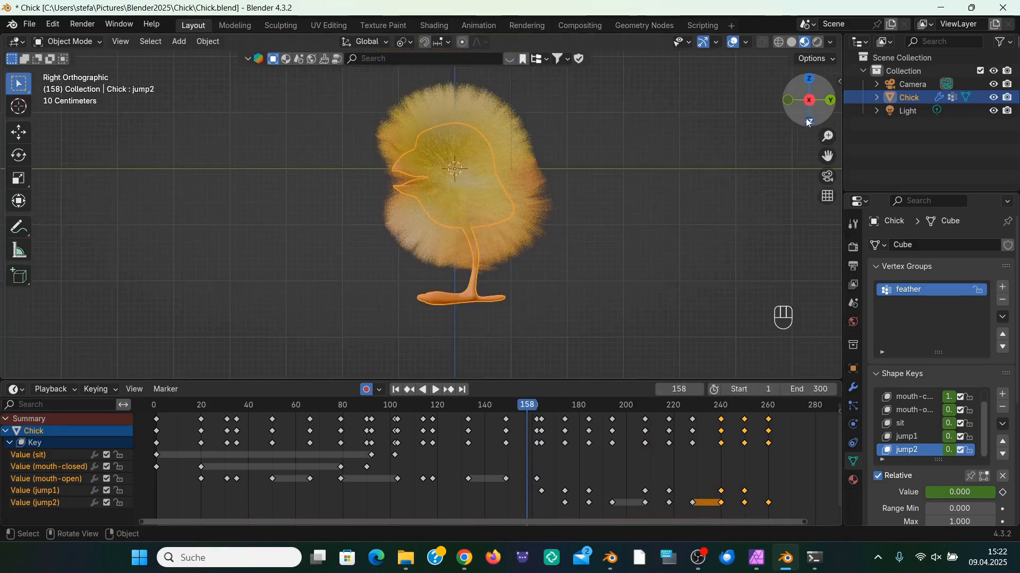
{"action": "left_click_drag", "start_coordinate": [827, 156], "coordinate": [801, 228]}
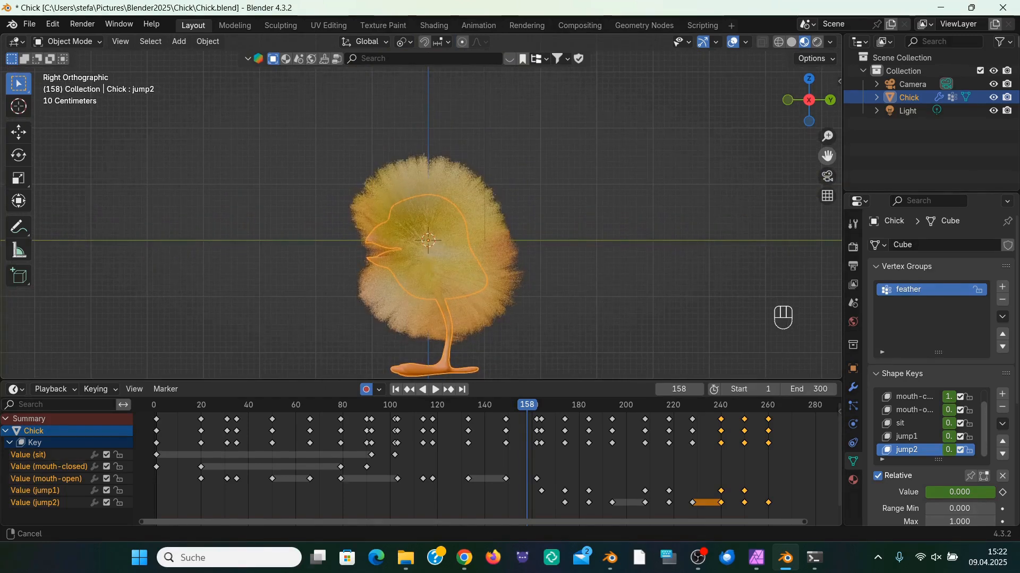
{"action": "left_click", "coordinate": [435, 392]}
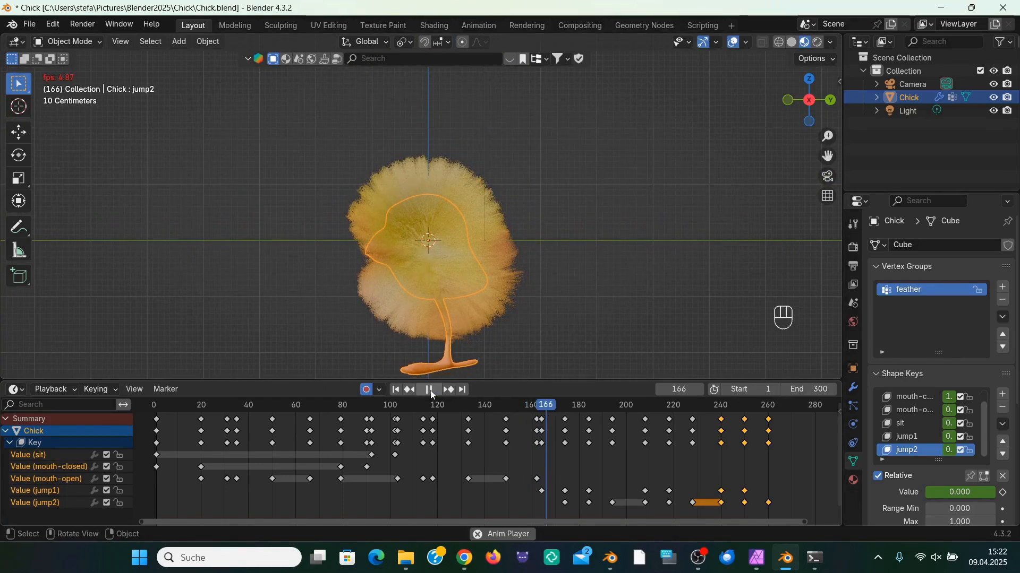
{"action": "left_click", "coordinate": [435, 392]}
Step: Keyframe the chick's location at 0 m on all axes on frame 164
{"action": "left_click_drag", "start_coordinate": [561, 408], "coordinate": [541, 408]}
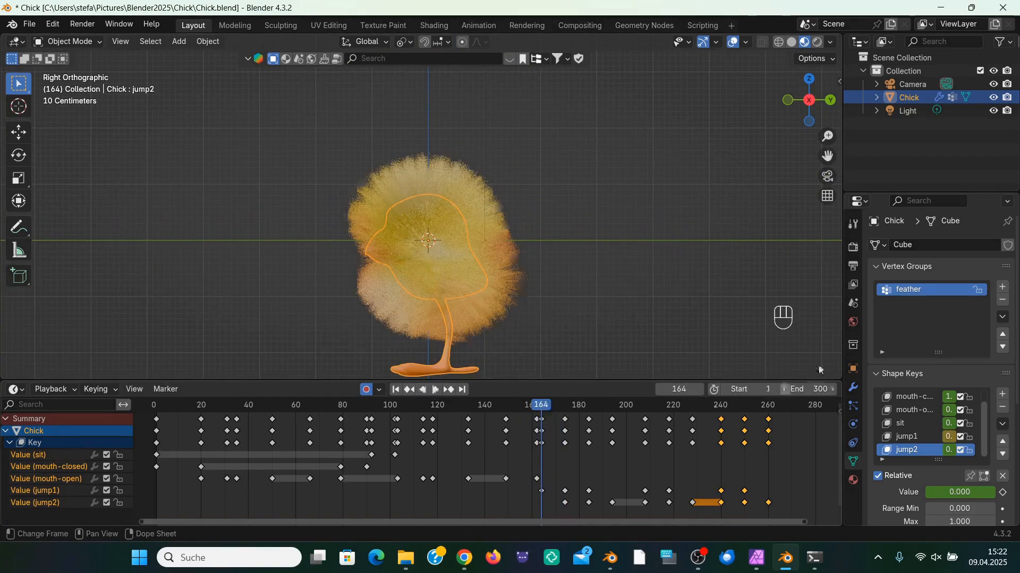
{"action": "left_click", "coordinate": [853, 369]}
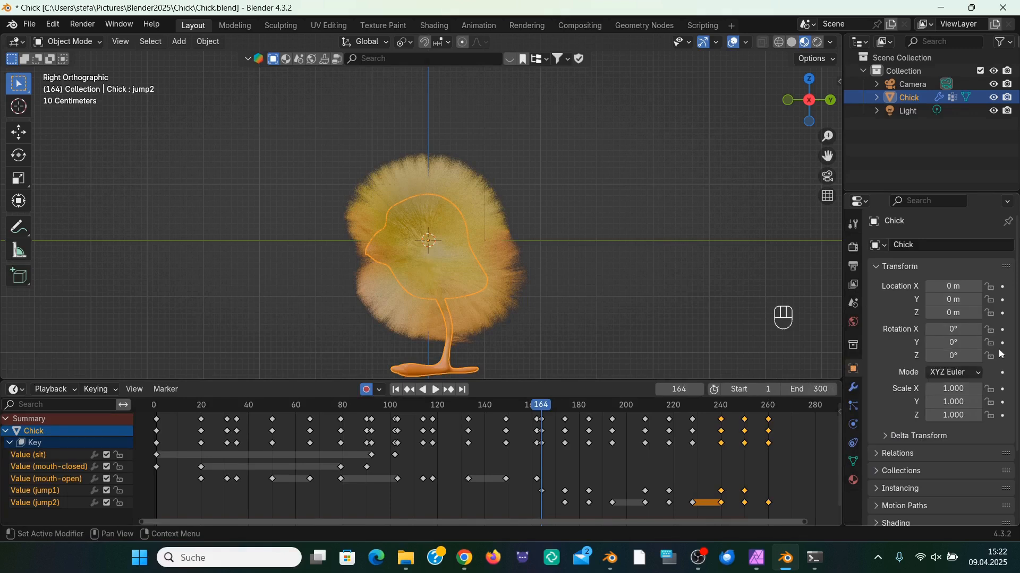
{"action": "left_click", "coordinate": [1003, 287]}
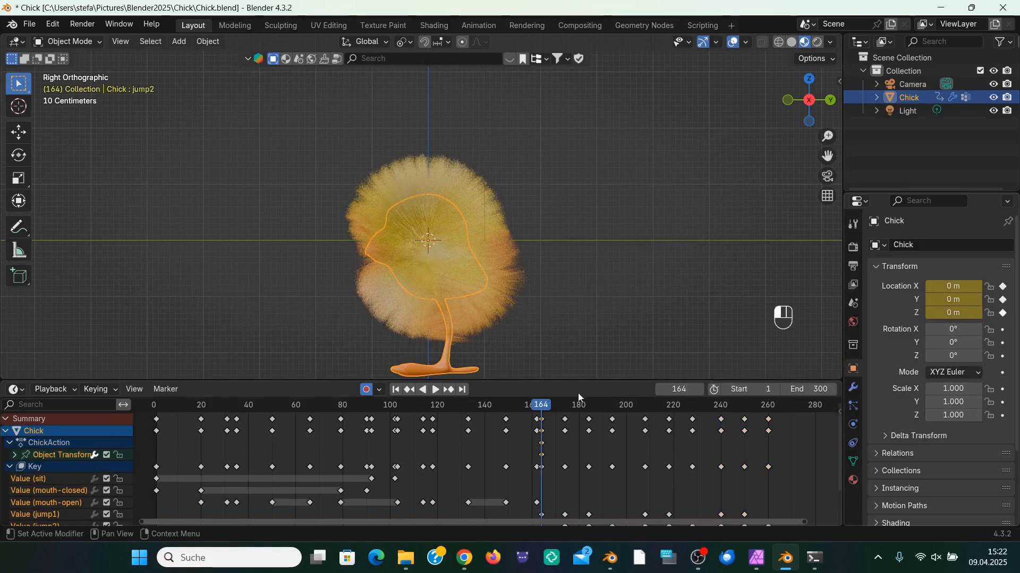
Step: On frame 174, move the chick up and forward to about Y -1.5972 m, Z 1.5027 m and keyframe its location
{"action": "left_click", "coordinate": [449, 390]}
{"action": "left_click", "coordinate": [18, 133]}
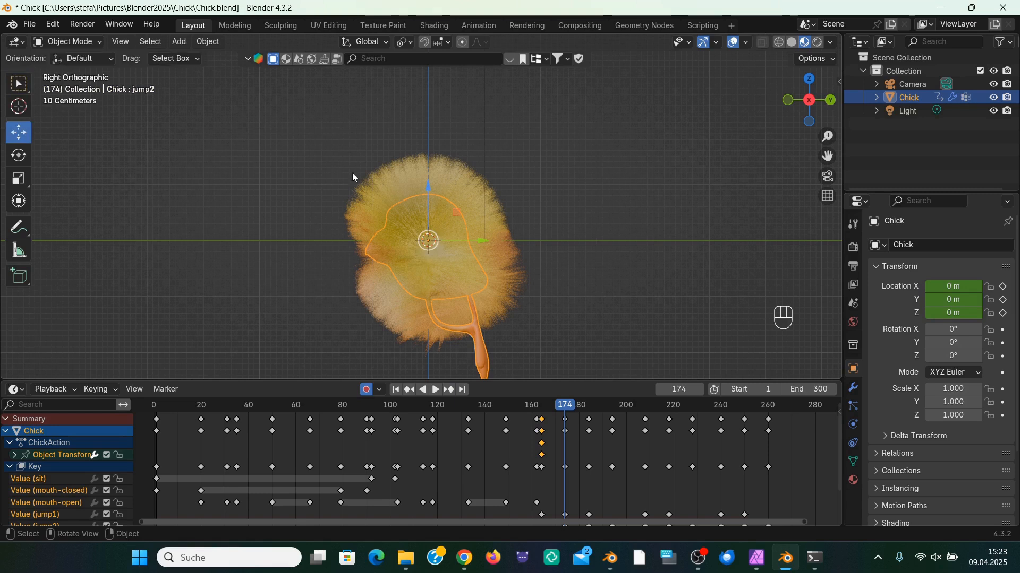
{"action": "left_click_drag", "start_coordinate": [428, 185], "coordinate": [423, 84]}
{"action": "left_click_drag", "start_coordinate": [482, 158], "coordinate": [393, 159]}
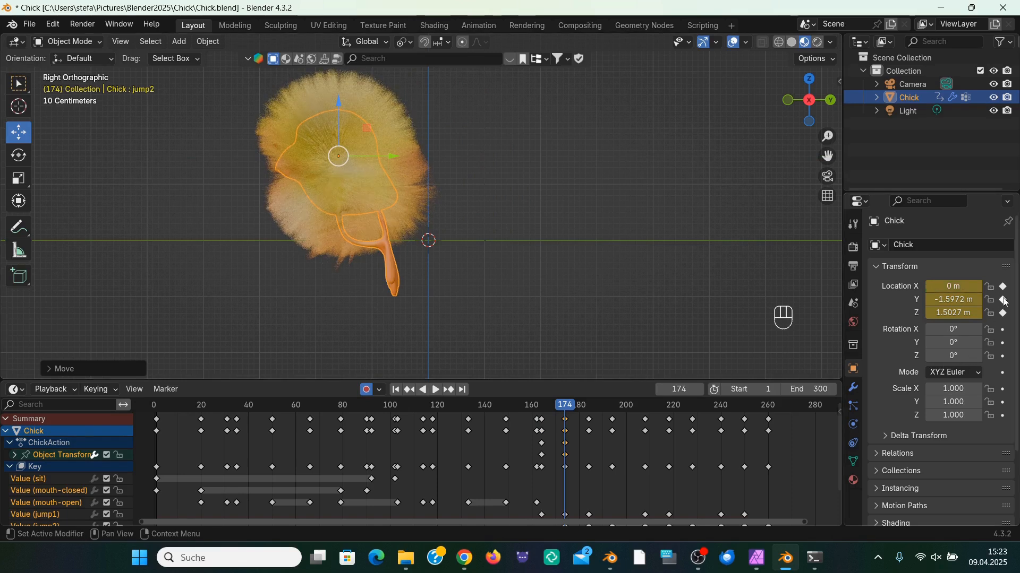
Step: On frame 184, move the chick forward and down to about Y -3.4968 m, Z 1.0679 m and keyframe its location
{"action": "left_click", "coordinate": [450, 391]}
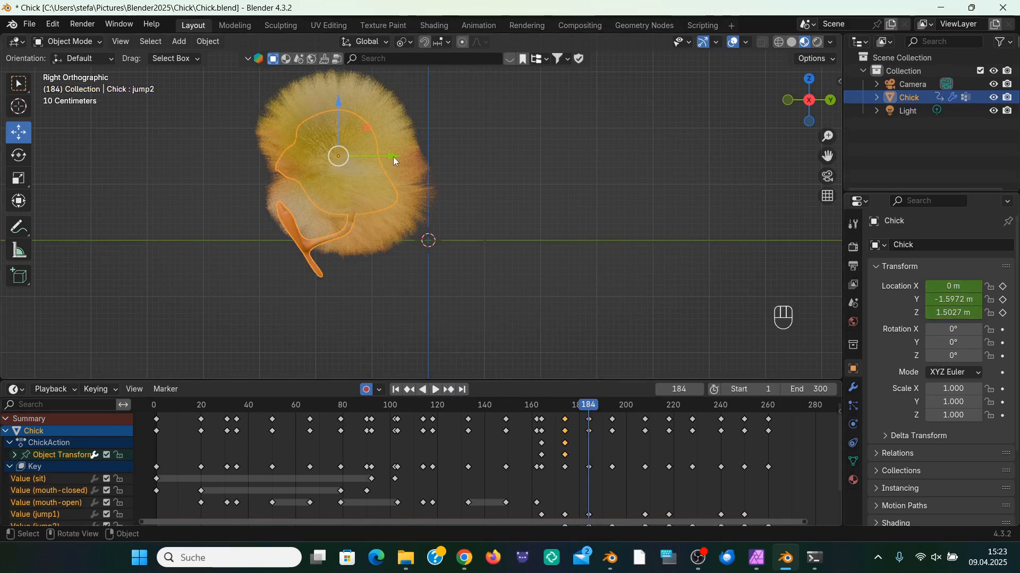
{"action": "left_click_drag", "start_coordinate": [393, 157], "coordinate": [252, 162]}
{"action": "left_click_drag", "start_coordinate": [232, 119], "coordinate": [232, 144]}
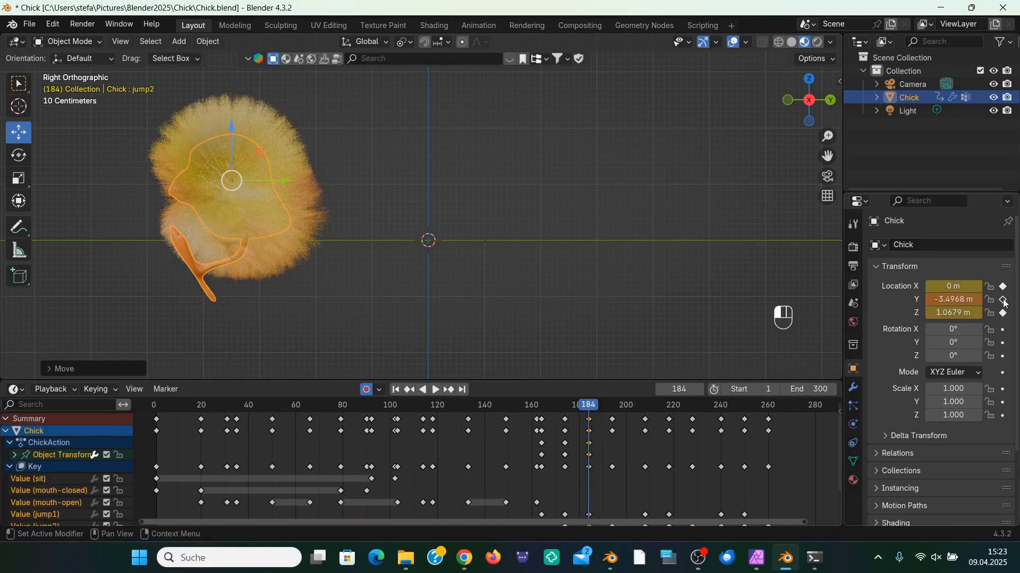
Step: Keyframe the jump1 shape key at 0.000 on frame 194
{"action": "left_click", "coordinate": [449, 391]}
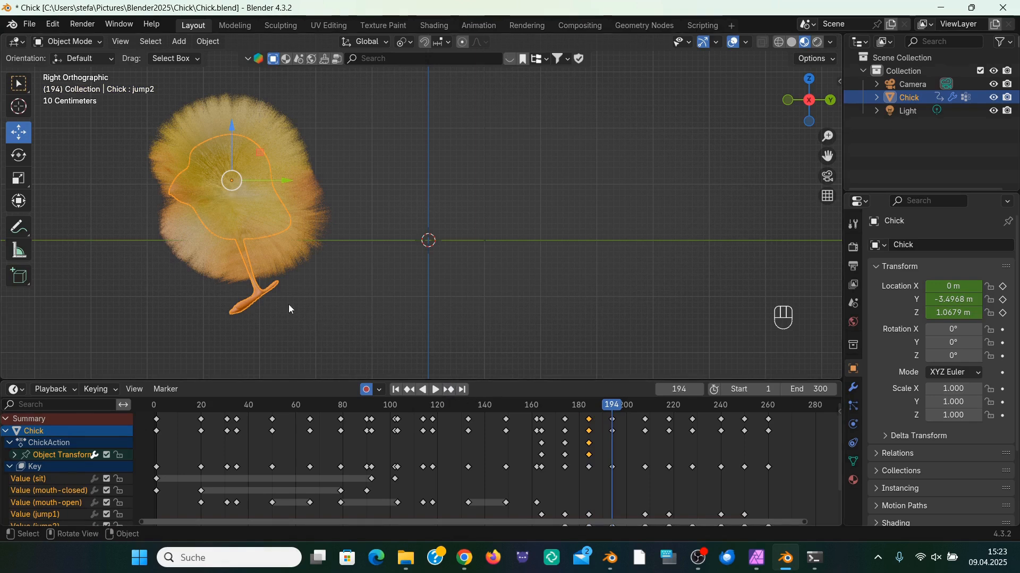
{"action": "left_click", "coordinate": [853, 462]}
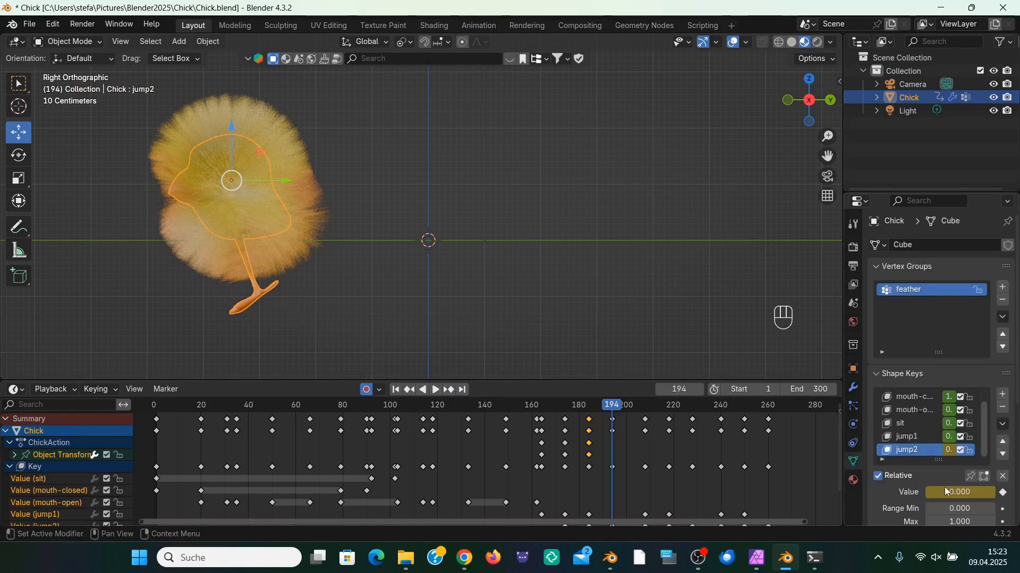
{"action": "left_click", "coordinate": [907, 437]}
{"action": "mouse_move", "coordinate": [951, 492]}
{"action": "left_mouse_down"}
{"action": "mouse_move", "coordinate": [971, 493]}
{"action": "mouse_move", "coordinate": [943, 493]}
{"action": "left_mouse_up"}
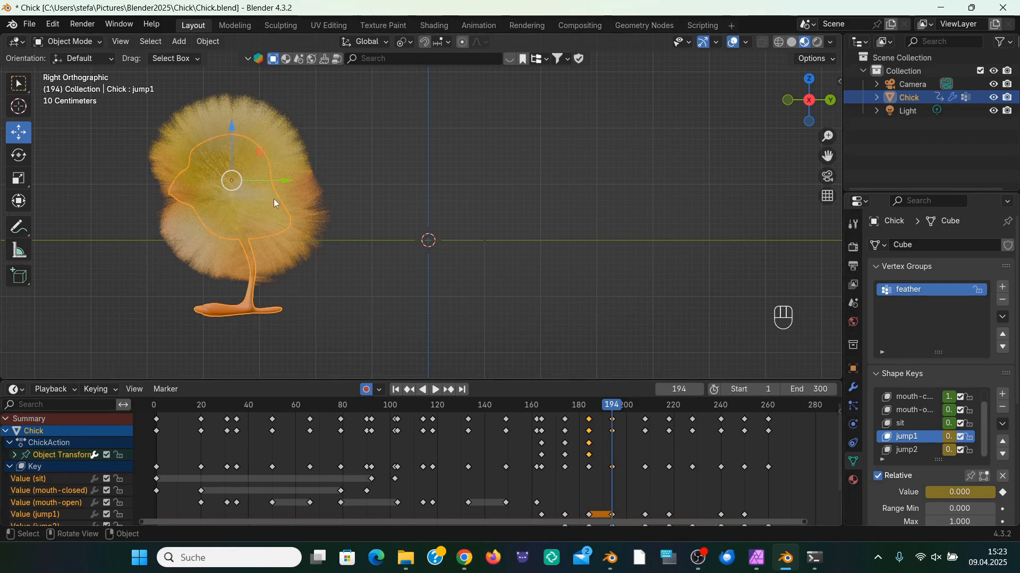
Step: On frame 194, move the chick forward to about Y -4.9427 m and lower it to about Z 0.50089 m
{"action": "key", "text": "g"}
{"action": "key", "text": "y"}
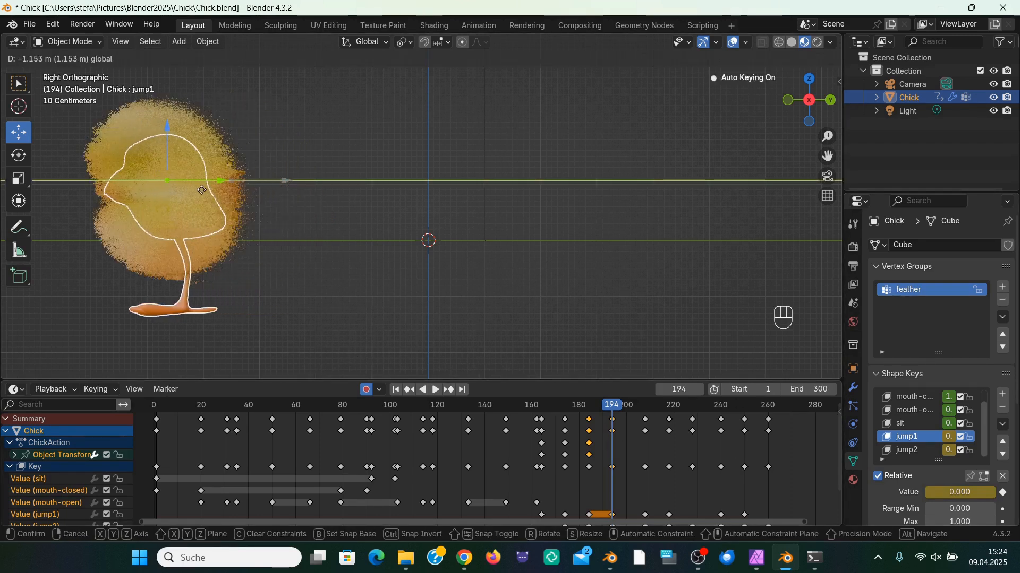
{"action": "left_click", "coordinate": [184, 190]}
{"action": "left_click_drag", "start_coordinate": [150, 129], "coordinate": [149, 161]}
Step: On frame 194, set the chick's Z location to 0 m and keyframe its location
{"action": "left_click", "coordinate": [853, 368]}
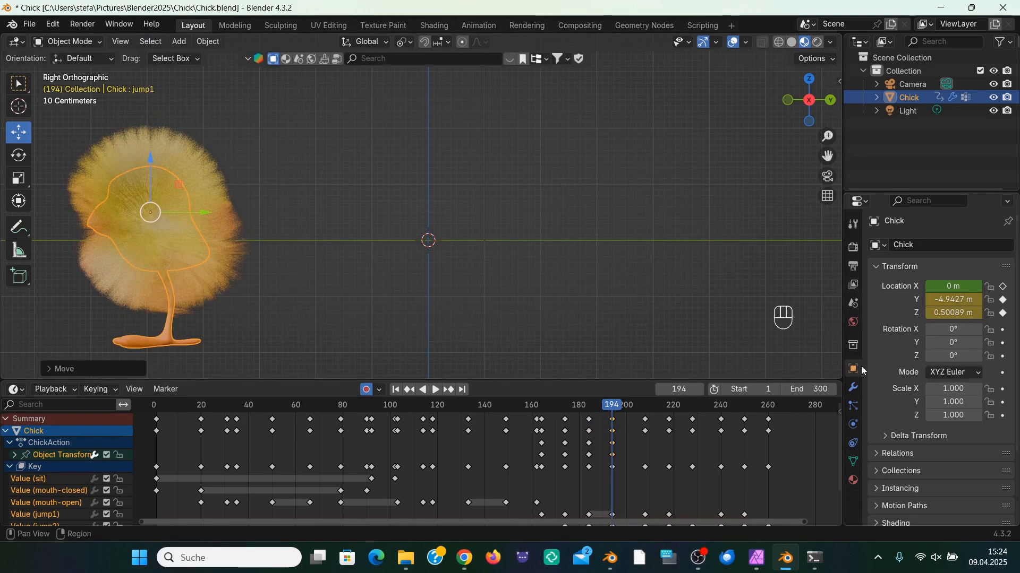
{"action": "left_click", "coordinate": [955, 314]}
{"action": "type", "text": "0"}
{"action": "key", "text": "Return"}
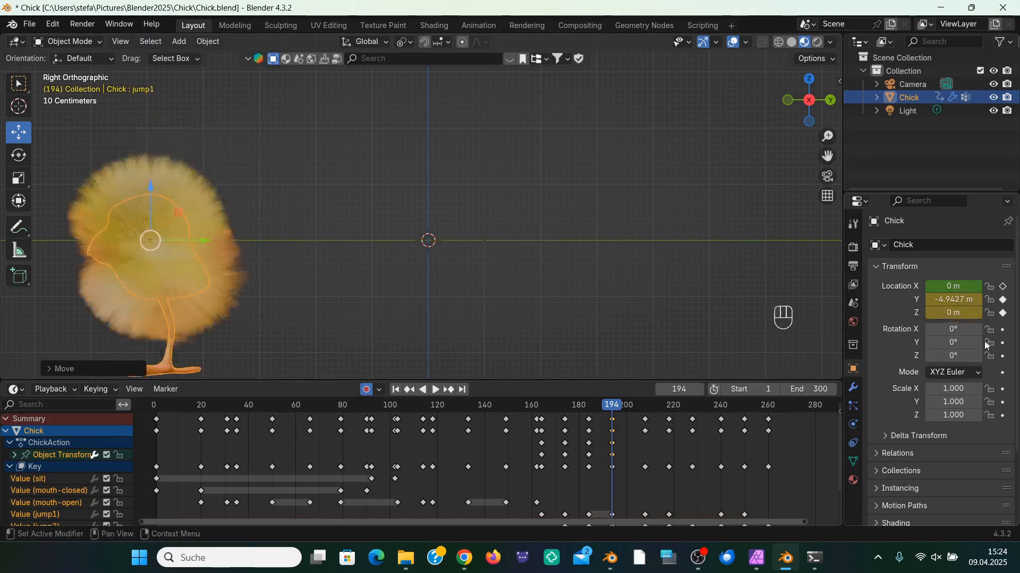
{"action": "left_click", "coordinate": [1003, 287]}
{"action": "left_click", "coordinate": [1002, 301]}
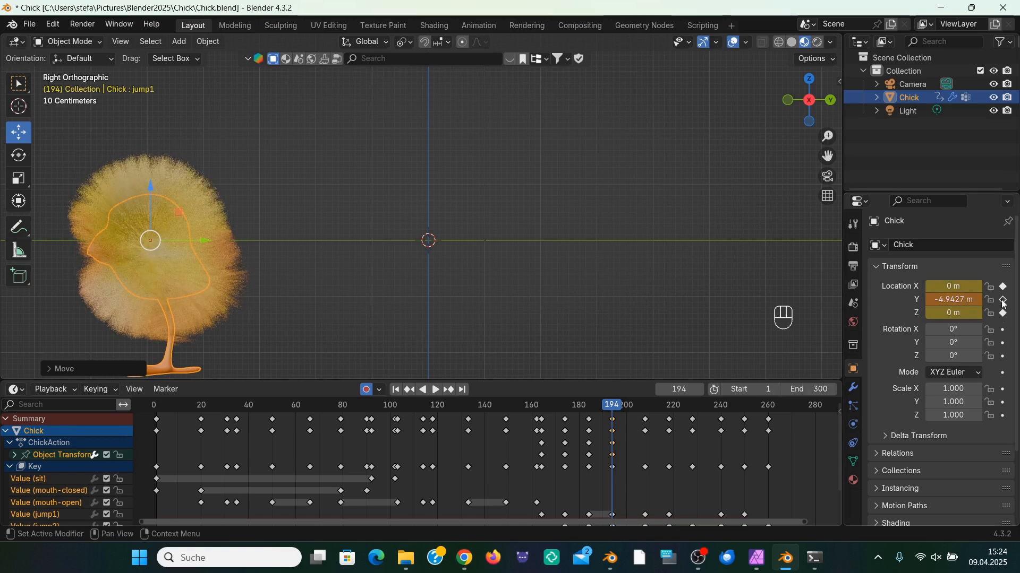
{"action": "left_click", "coordinate": [1003, 315]}
Step: Play back the first hop from frame 146 to check the chick's movement
{"action": "left_click", "coordinate": [504, 408]}
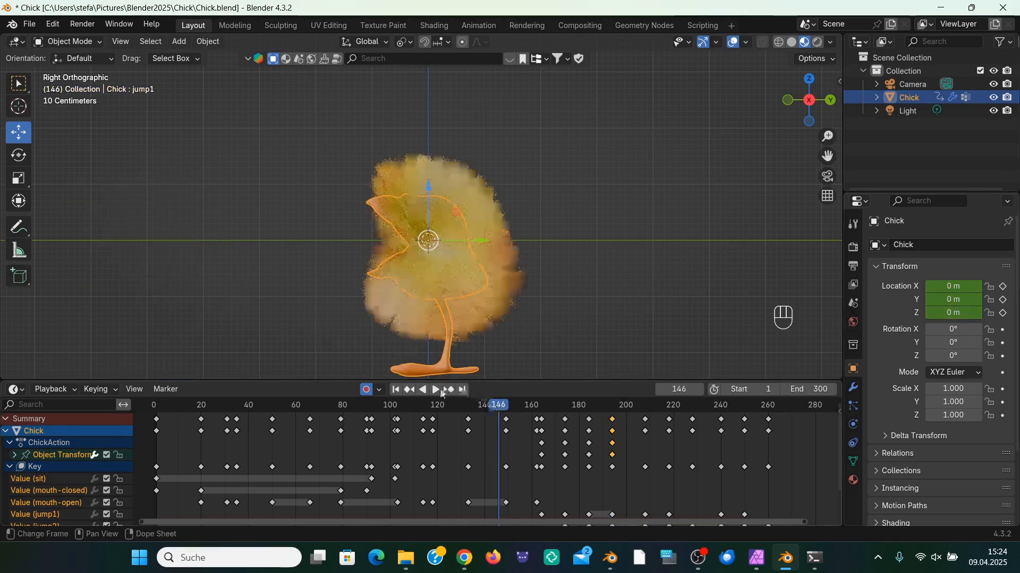
{"action": "left_click", "coordinate": [431, 391]}
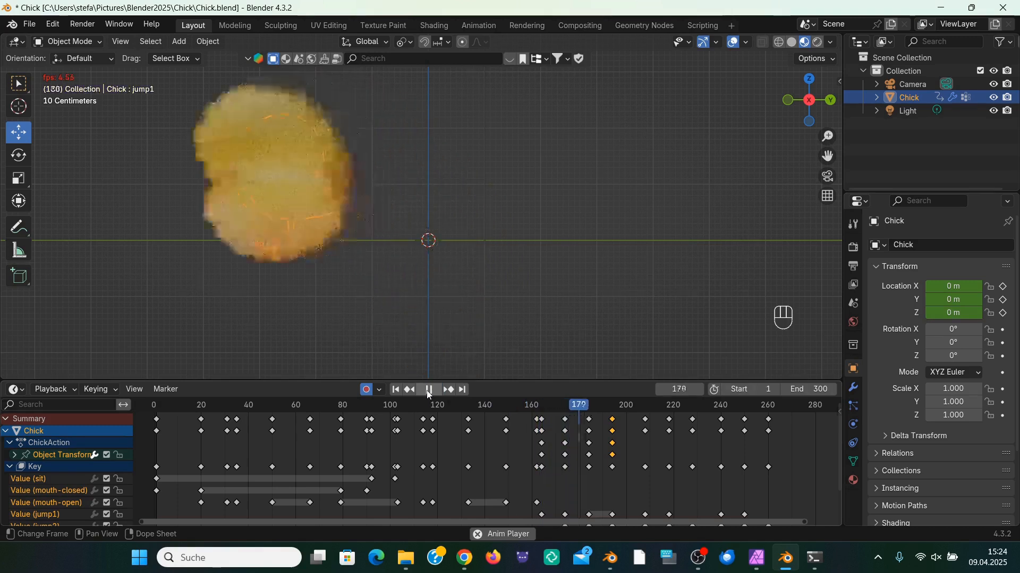
{"action": "left_click", "coordinate": [427, 392]}
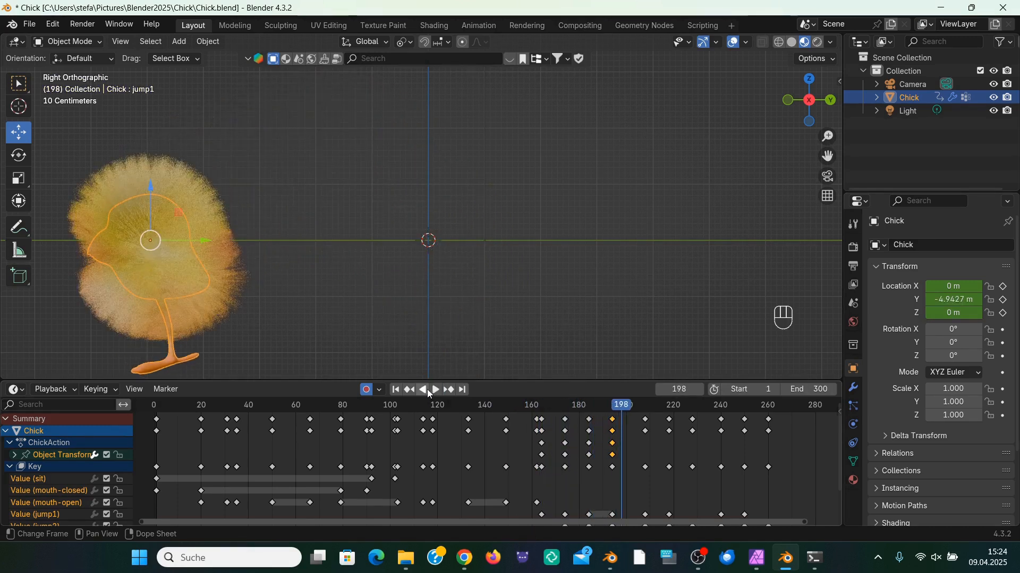
{"action": "left_click", "coordinate": [427, 391]}
{"action": "key", "text": "Escape"}
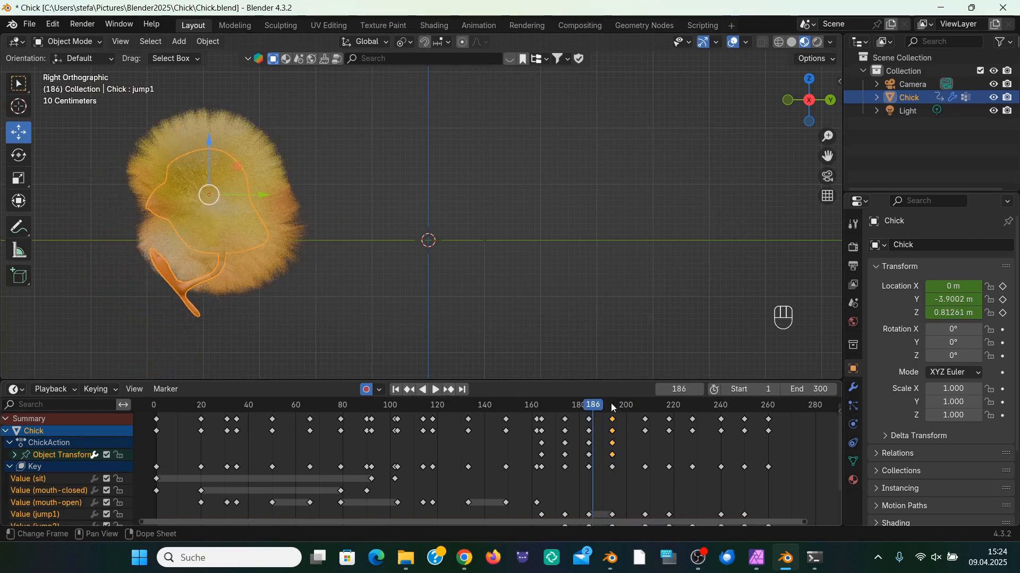
Step: On frame 208, move the chick up and forward to about Y -6.7383 m, Z 1.3609 m and keyframe its location
{"action": "left_click_drag", "start_coordinate": [827, 155], "coordinate": [1019, 154]}
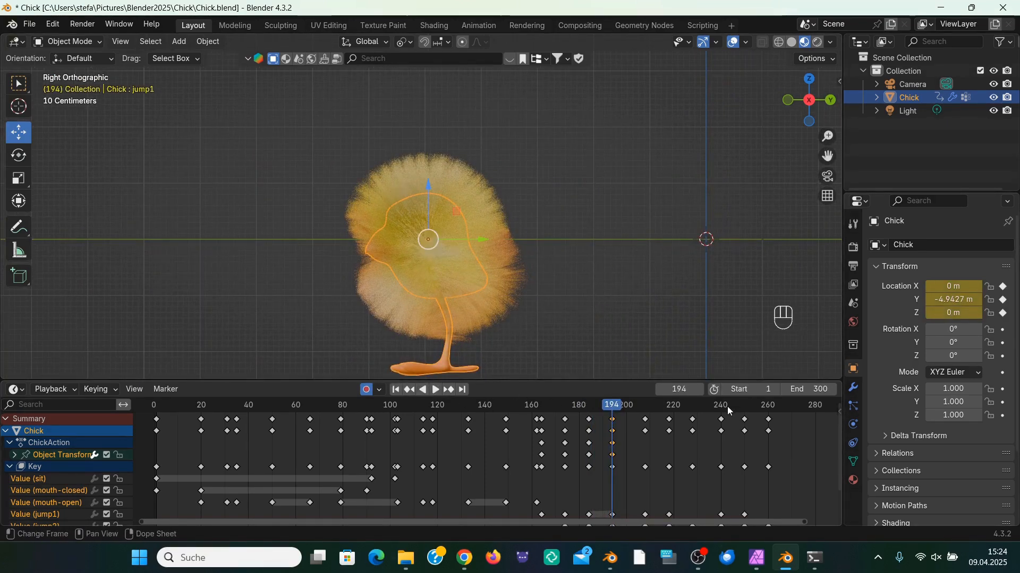
{"action": "left_click", "coordinate": [449, 391]}
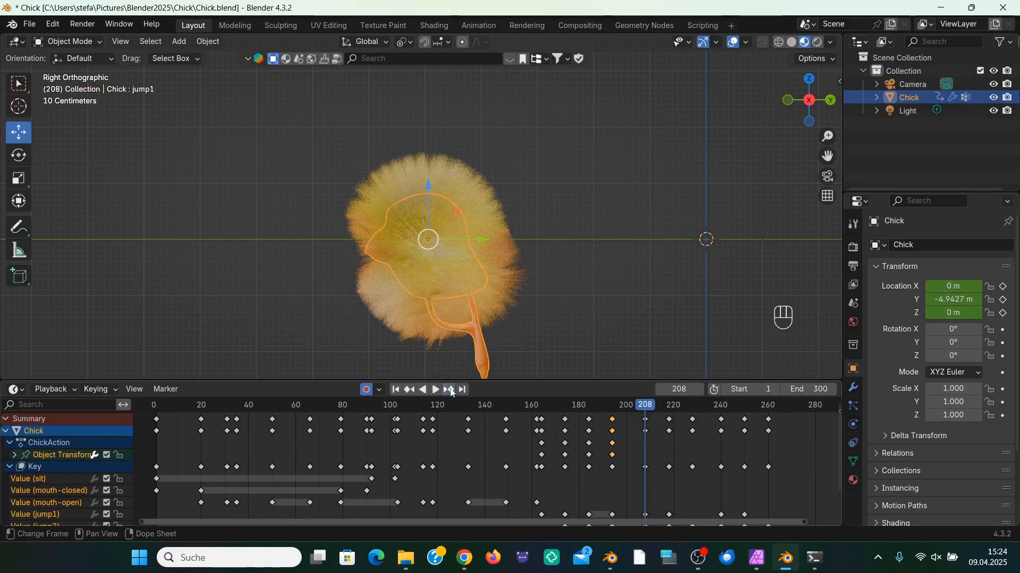
{"action": "left_click", "coordinate": [410, 392]}
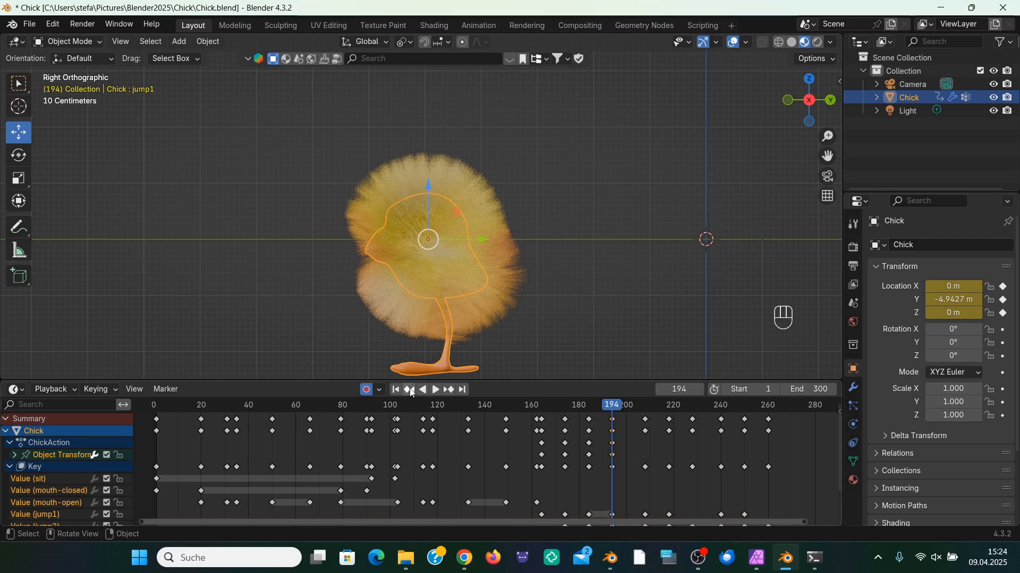
{"action": "left_click", "coordinate": [449, 390]}
{"action": "left_click_drag", "start_coordinate": [431, 195], "coordinate": [486, 119]}
{"action": "left_click_drag", "start_coordinate": [489, 163], "coordinate": [380, 152]}
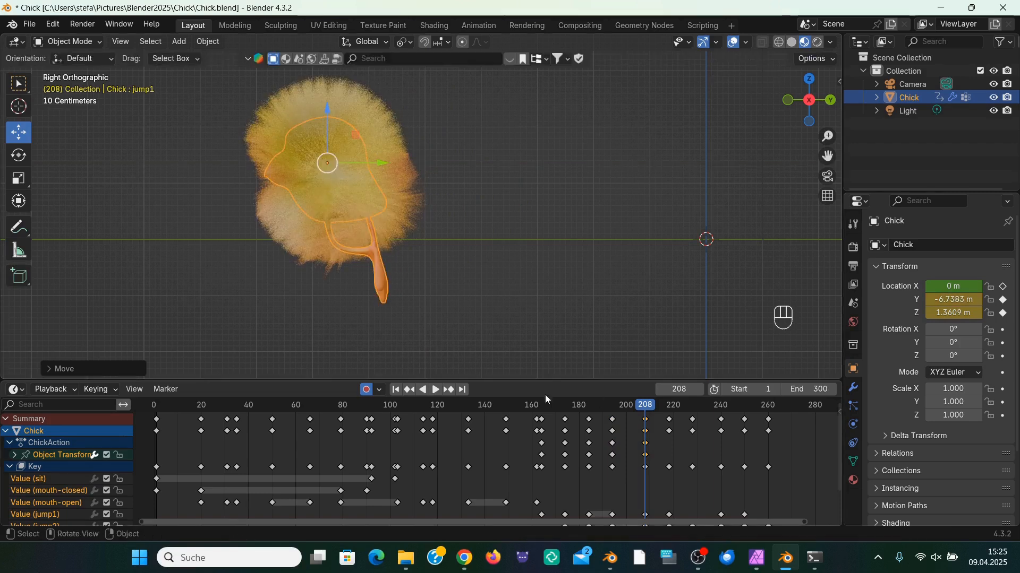
{"action": "left_click", "coordinate": [1003, 313]}
Step: On frame 218, move the chick forward and down to about Y -8.4962 m, Z 0.87891 m and keyframe its location
{"action": "left_click", "coordinate": [449, 390]}
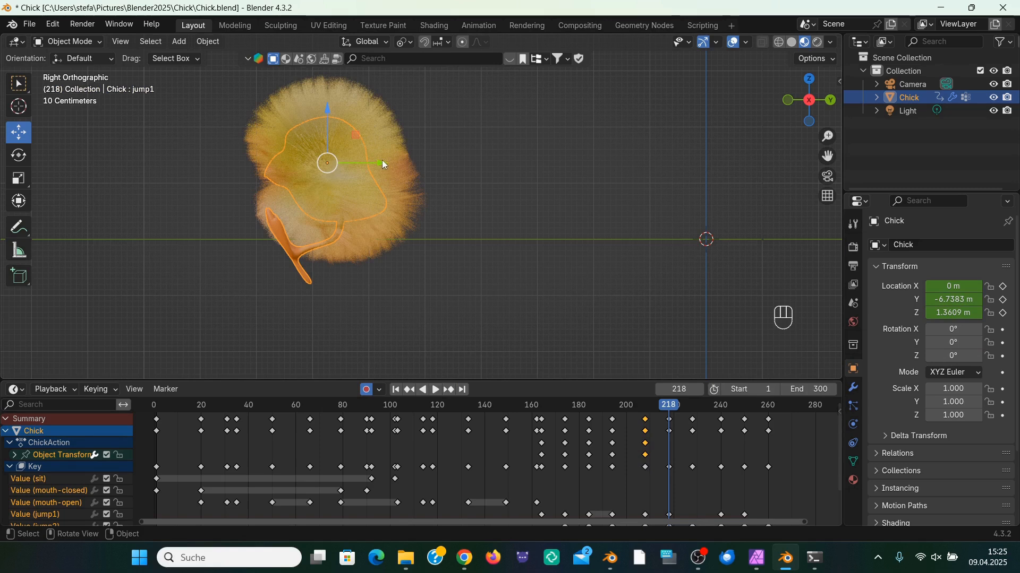
{"action": "left_click_drag", "start_coordinate": [385, 165], "coordinate": [286, 164]}
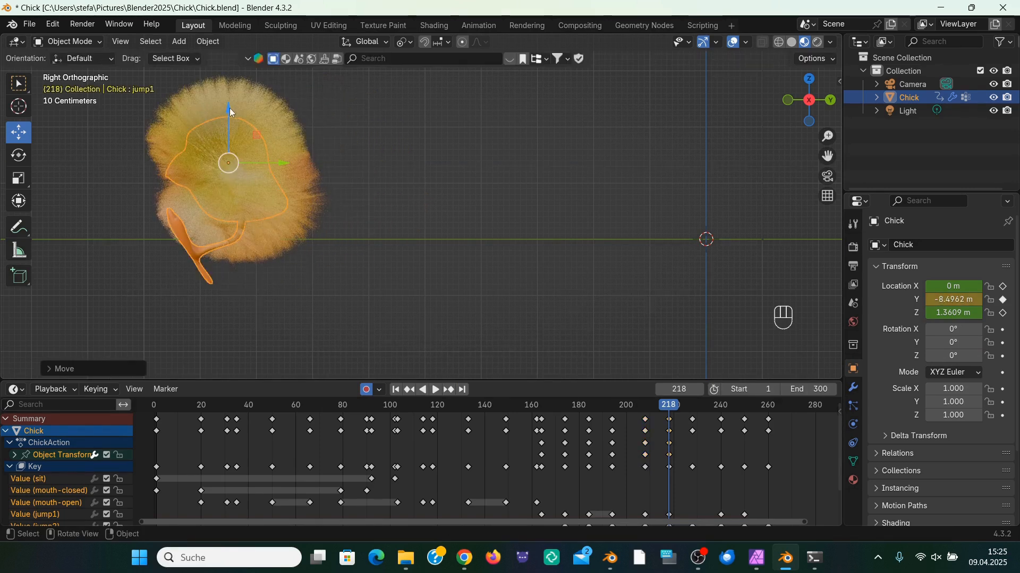
{"action": "left_click_drag", "start_coordinate": [232, 113], "coordinate": [232, 139]}
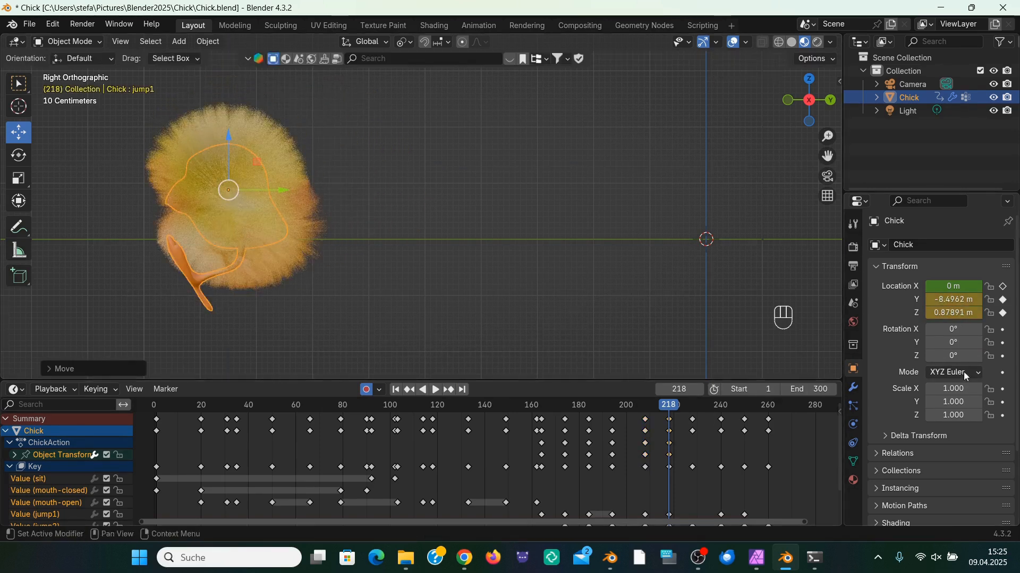
{"action": "key", "text": "i"}
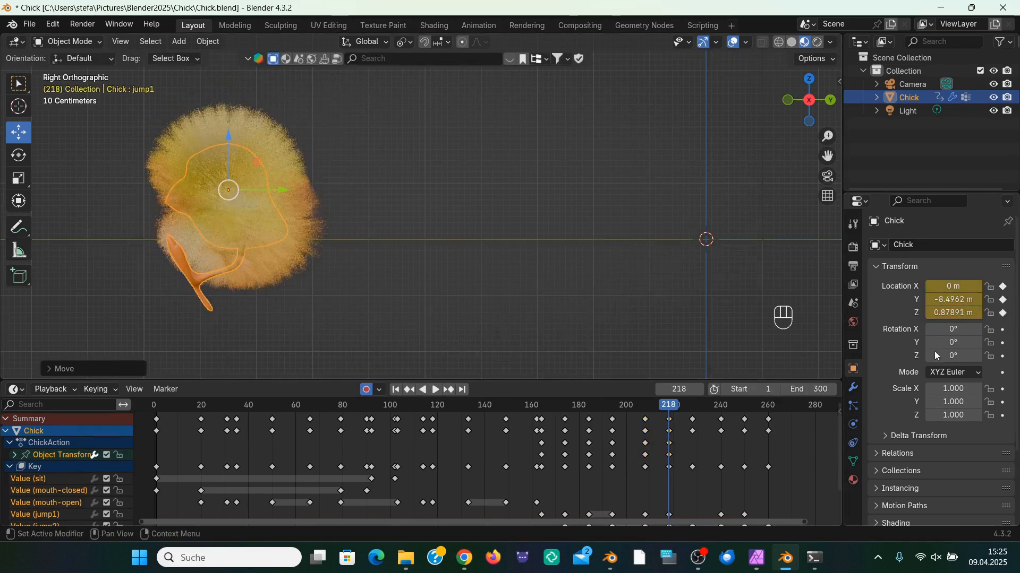
Step: On frame 228, move the chick forward to about Y -9.8004 m and set the jump1 shape key to 0.000
{"action": "left_click", "coordinate": [449, 390]}
{"action": "left_click_drag", "start_coordinate": [287, 197], "coordinate": [214, 197]}
{"action": "left_click", "coordinate": [853, 461]}
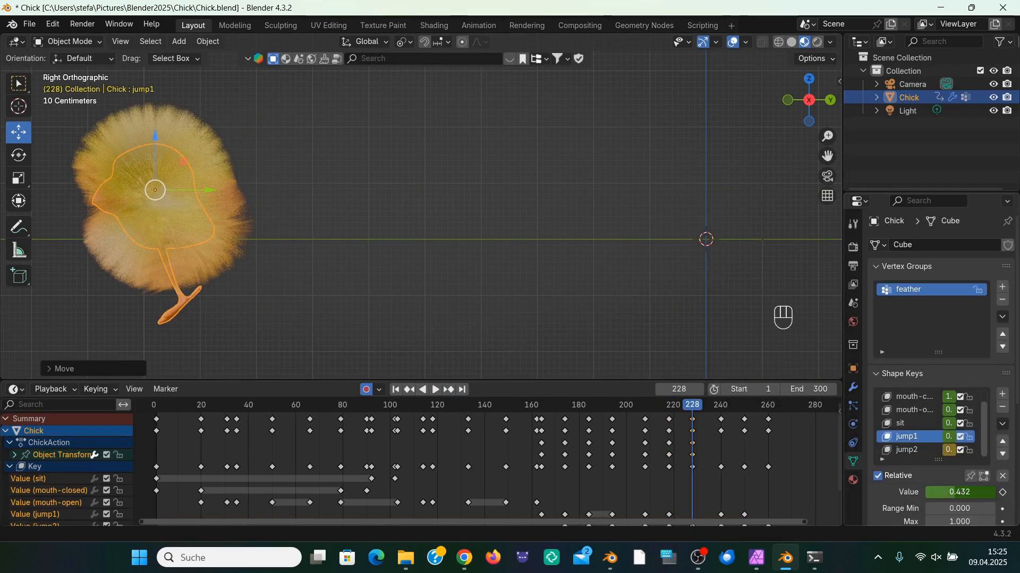
{"action": "left_click_drag", "start_coordinate": [958, 492], "coordinate": [920, 493]}
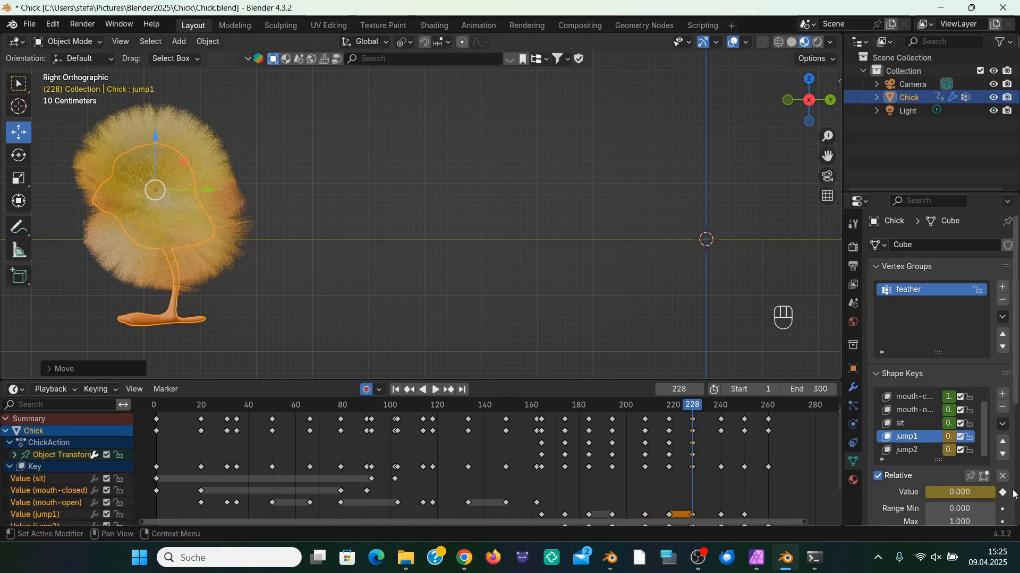
Step: Set the chick's Z location to 0 m on frame 228 and compare the pose with the previous keyframe
{"action": "left_click", "coordinate": [853, 369]}
{"action": "double_click", "coordinate": [954, 313]}
{"action": "type", "text": "0"}
{"action": "key", "text": "Return"}
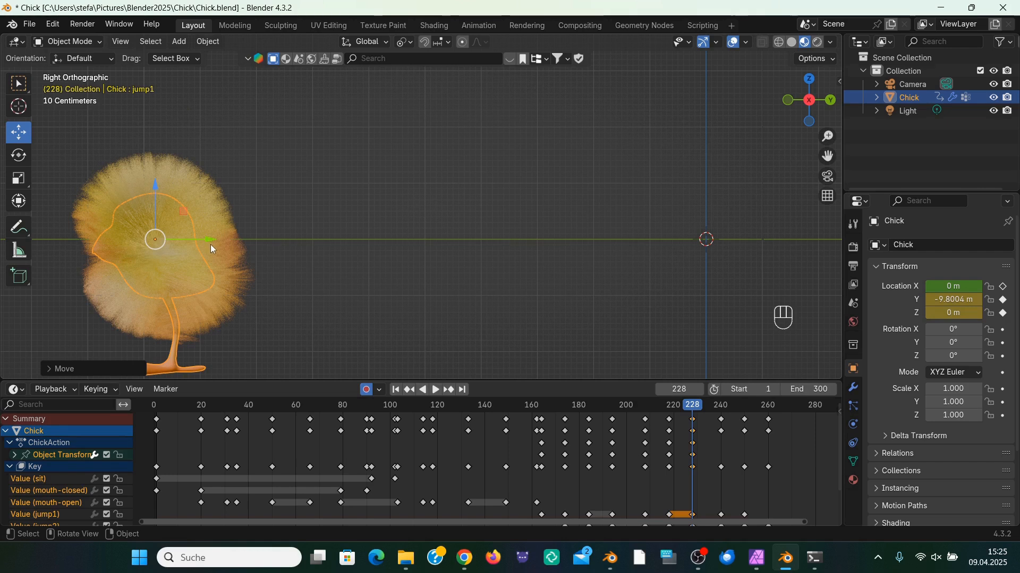
{"action": "left_click", "coordinate": [413, 394]}
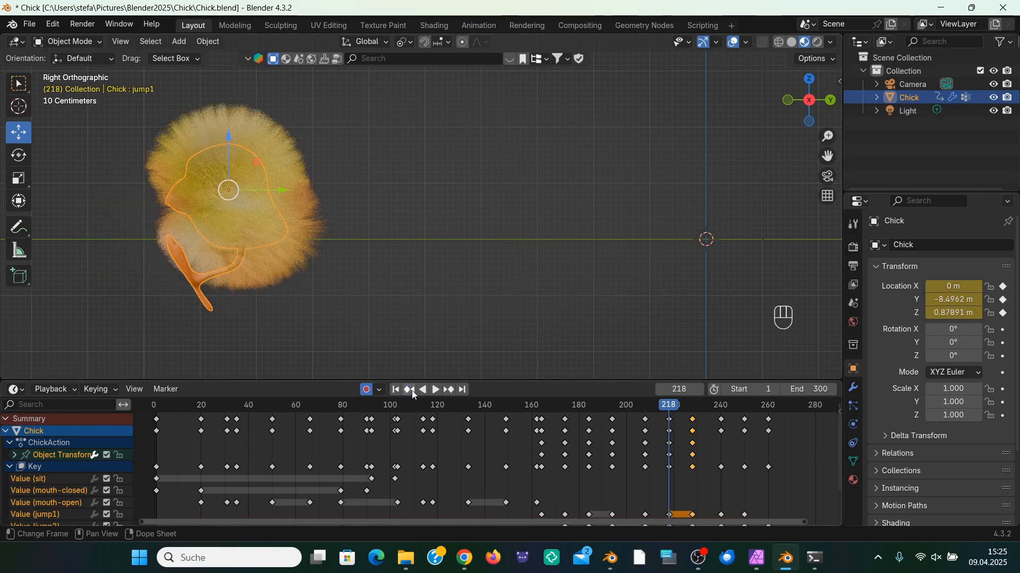
{"action": "left_click", "coordinate": [449, 392]}
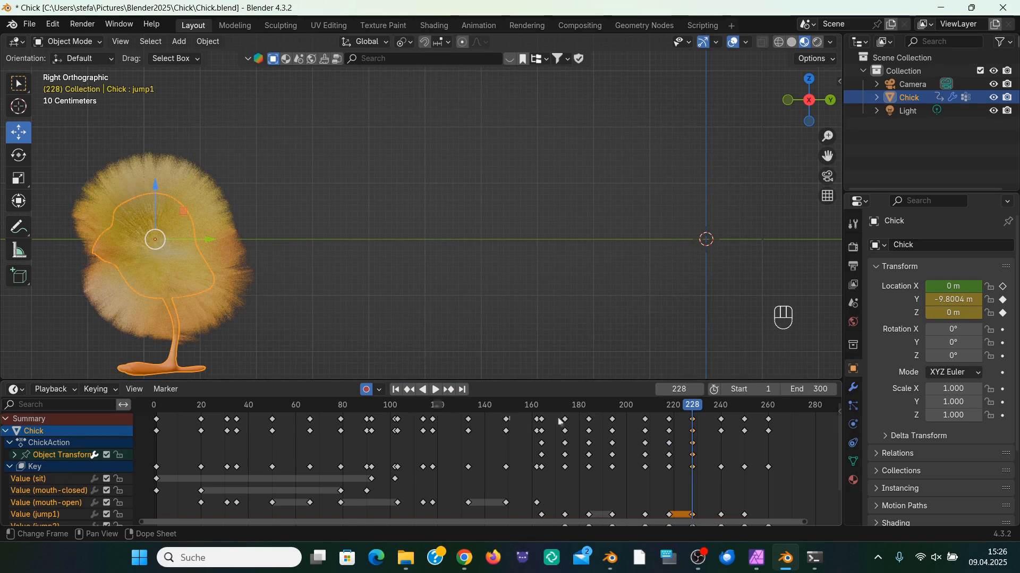
Step: Play back the first two hops to check the chick's forward movement
{"action": "left_click", "coordinate": [523, 405]}
{"action": "left_click", "coordinate": [434, 391]}
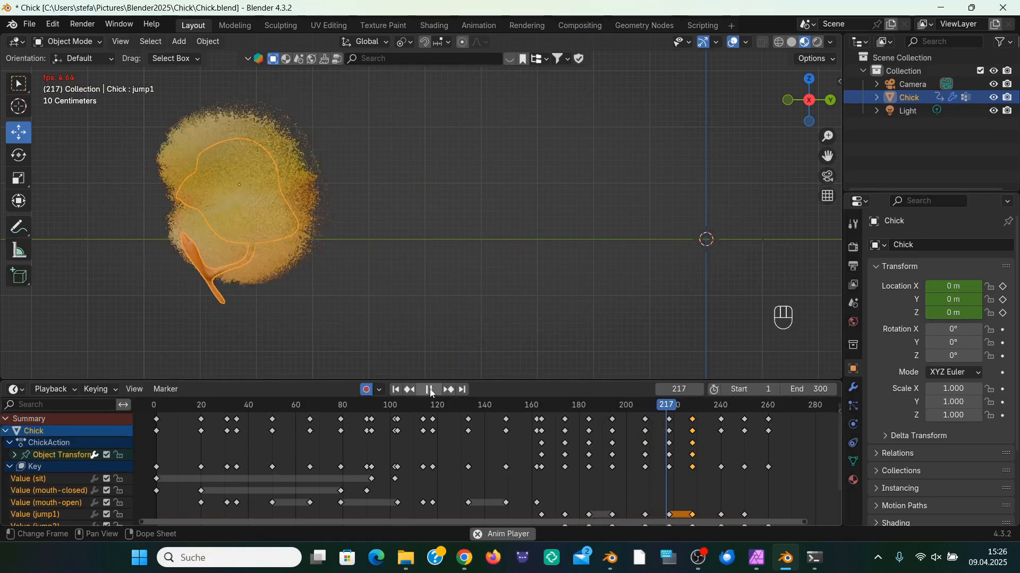
{"action": "key", "text": "space"}
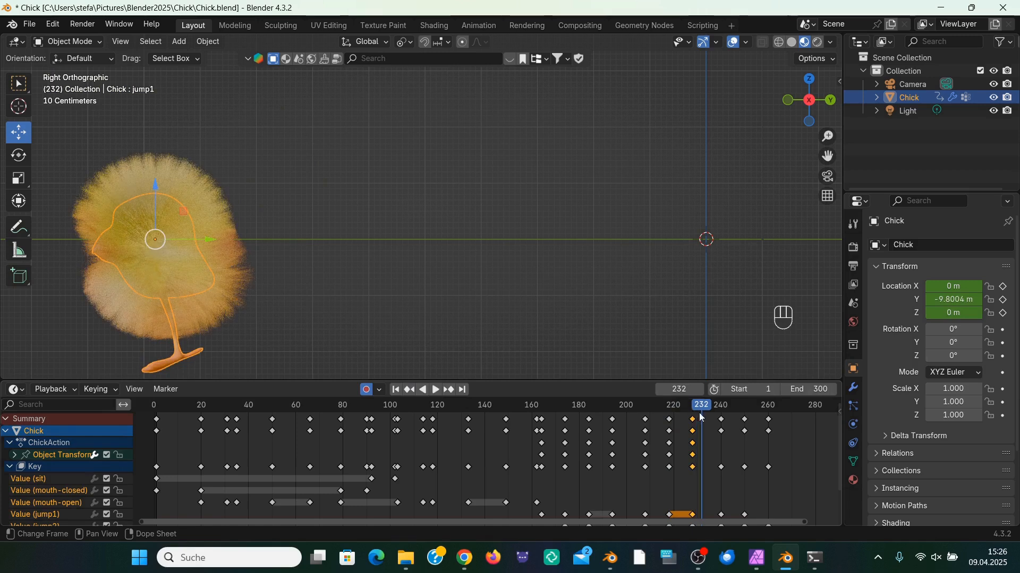
Step: Move the chick to about Y -11.539 m, Z 1.1152 m on frame 240 and to about Y -13.496 m, Z 0.73715 m on frame 250
{"action": "left_click", "coordinate": [410, 390]}
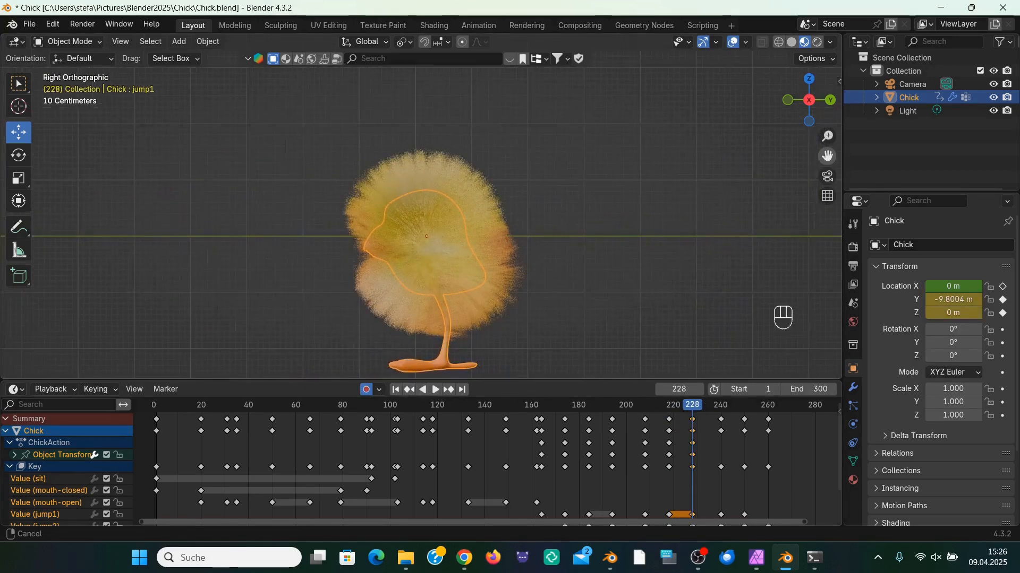
{"action": "left_click", "coordinate": [453, 392]}
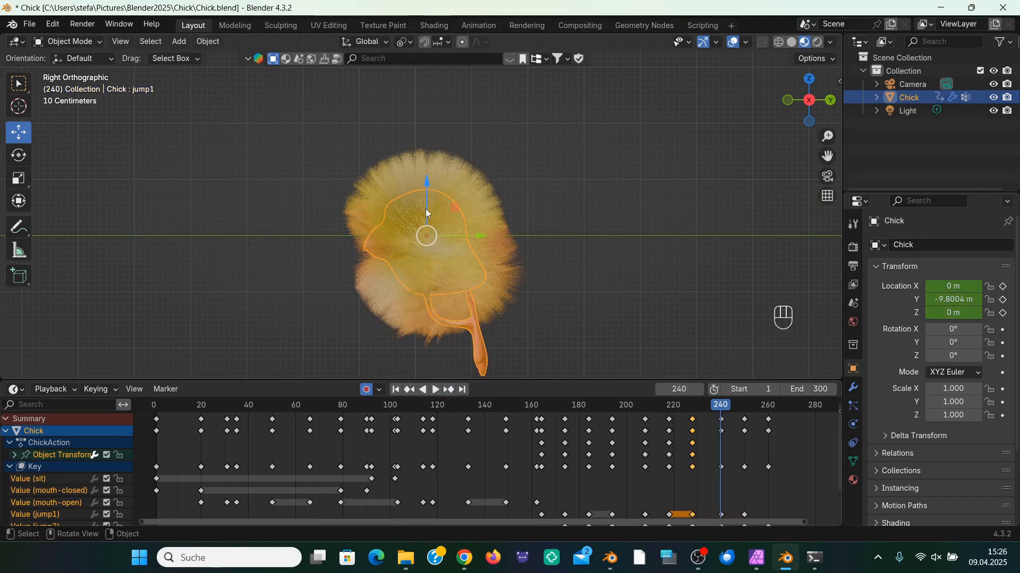
{"action": "left_click_drag", "start_coordinate": [427, 212], "coordinate": [431, 150]}
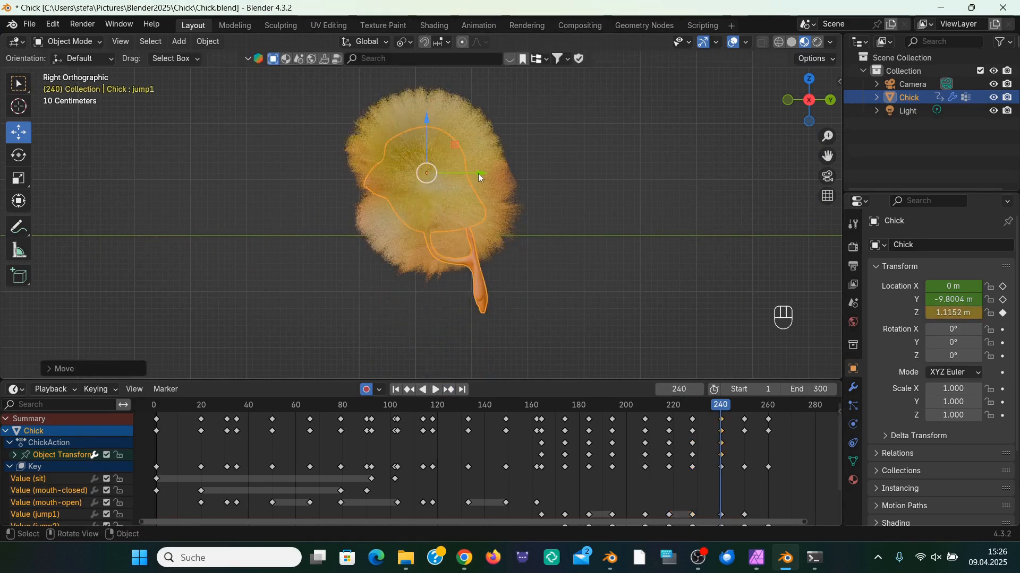
{"action": "left_click_drag", "start_coordinate": [480, 177], "coordinate": [383, 175]}
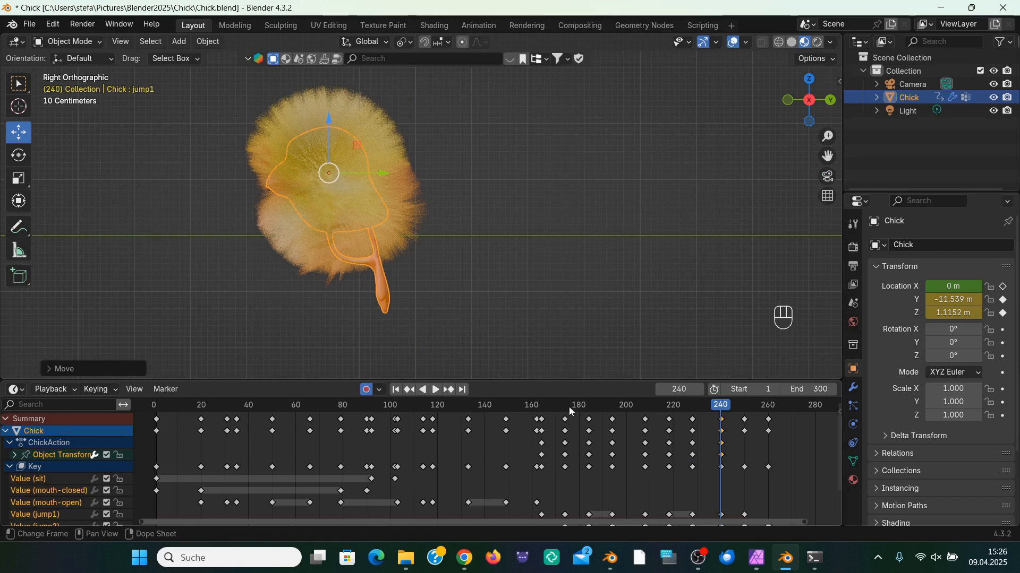
{"action": "left_click", "coordinate": [453, 392]}
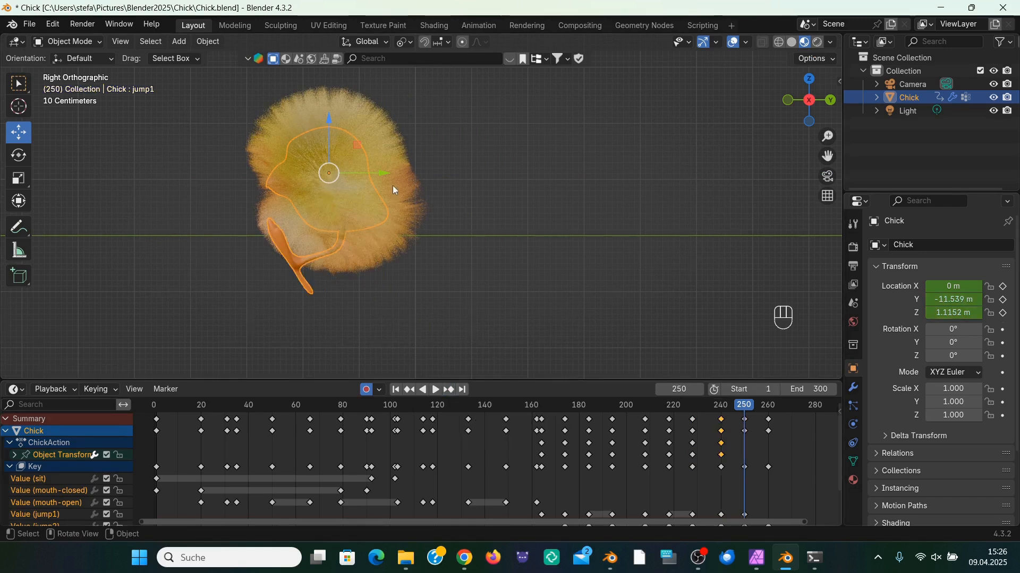
{"action": "left_click_drag", "start_coordinate": [385, 174], "coordinate": [216, 143]}
Step: On frame 260, move the chick forward to about Y -14.696 m and set its Z location to 0 m
{"action": "left_click", "coordinate": [452, 391]}
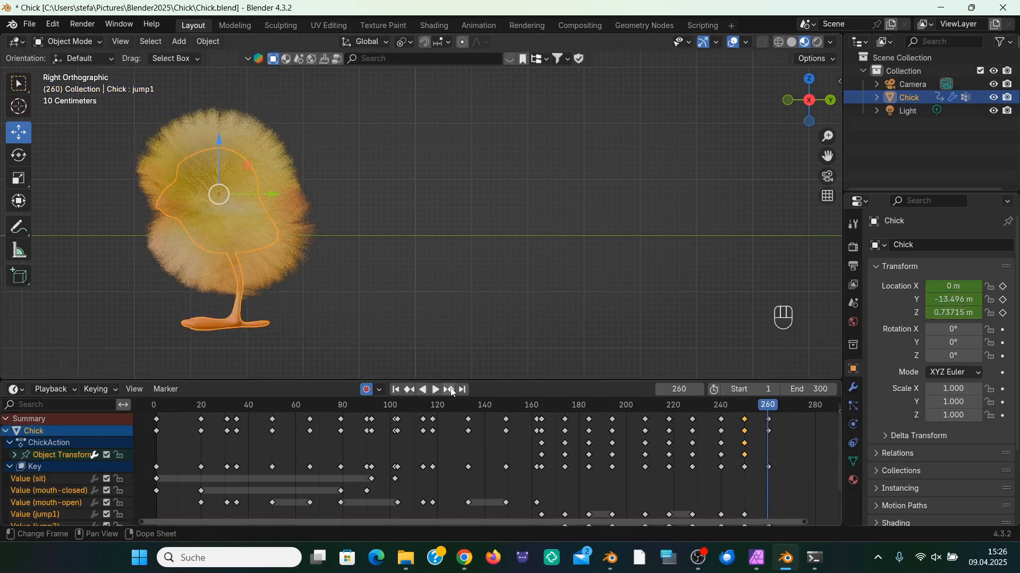
{"action": "left_click_drag", "start_coordinate": [271, 195], "coordinate": [203, 197]}
{"action": "left_click", "coordinate": [953, 313]}
{"action": "type", "text": "0"}
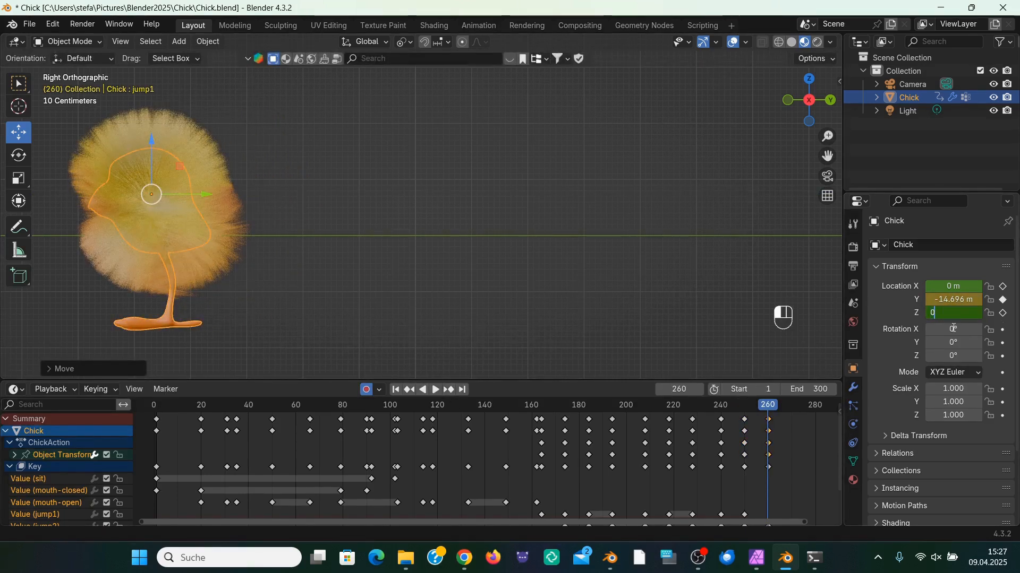
{"action": "key", "text": "Return"}
Step: Play back all three hops from frame 156 with the whole path in view
{"action": "left_click", "coordinate": [524, 407]}
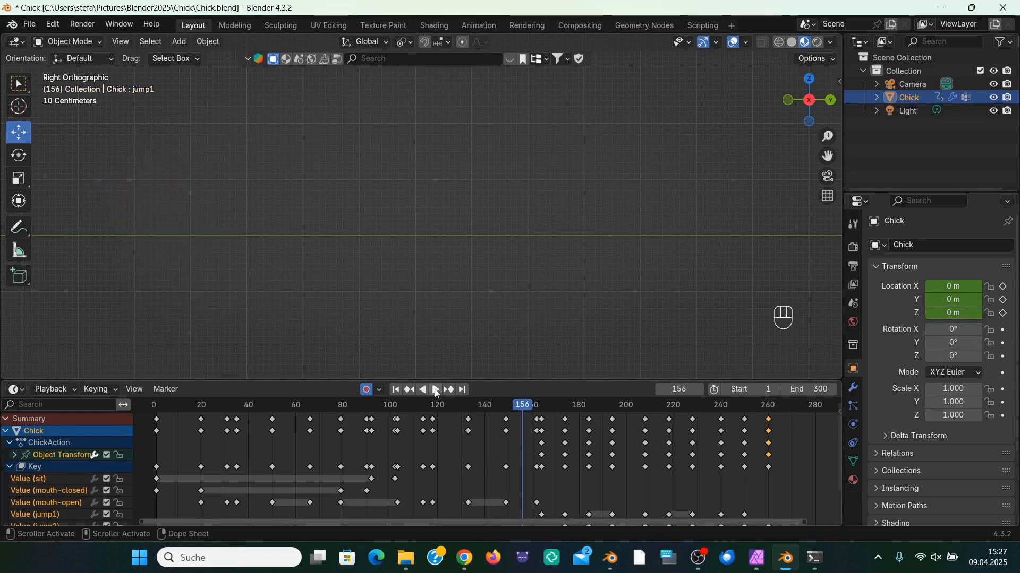
{"action": "scroll", "coordinate": [546, 348], "scroll_direction": "down", "scroll_amount": 2}
{"action": "key", "text": "space"}
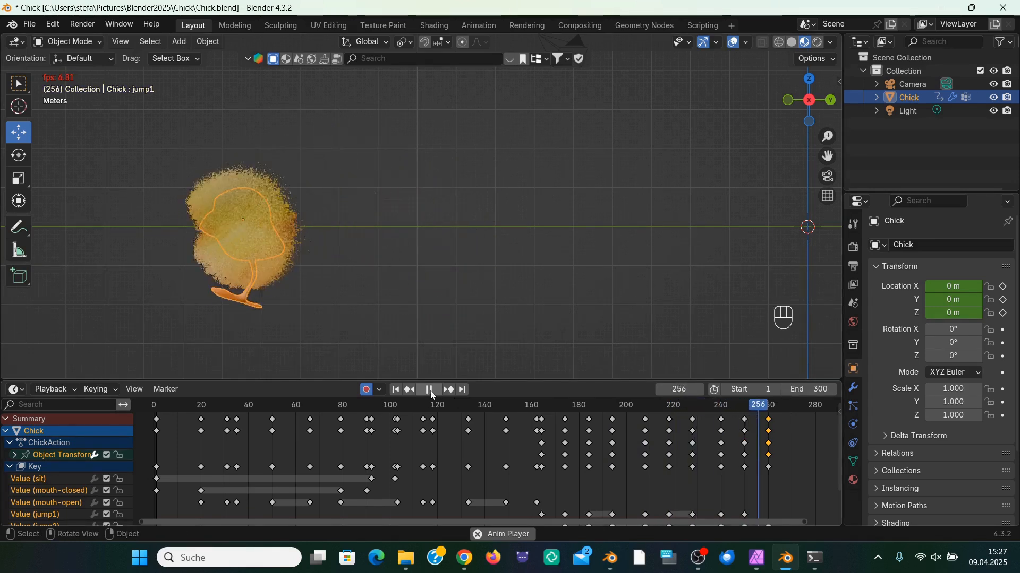
{"action": "key", "text": "space"}
Step: Enlarge the timeline to show all shape key channels and play back the mouth movement from the chick's front
{"action": "left_click_drag", "start_coordinate": [499, 381], "coordinate": [503, 297]}
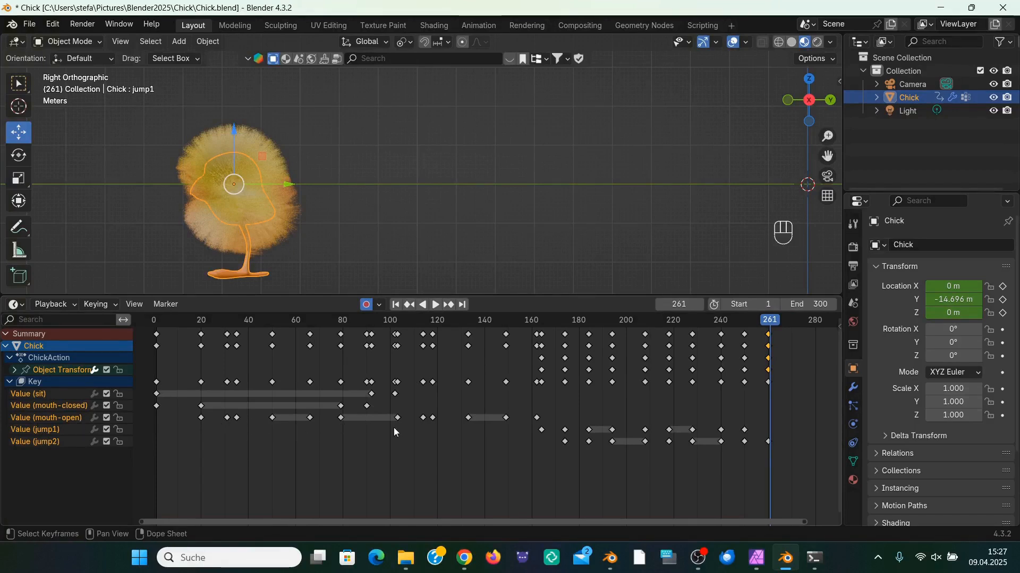
{"action": "left_click_drag", "start_coordinate": [817, 110], "coordinate": [934, 103]}
{"action": "left_click_drag", "start_coordinate": [424, 320], "coordinate": [399, 324]}
{"action": "key", "text": "space"}
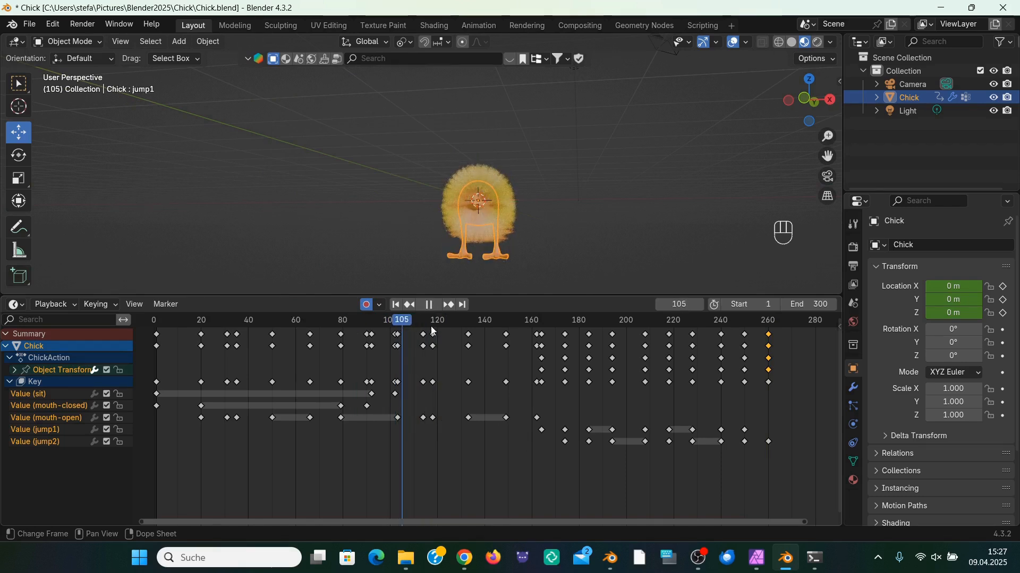
{"action": "key", "text": "space"}
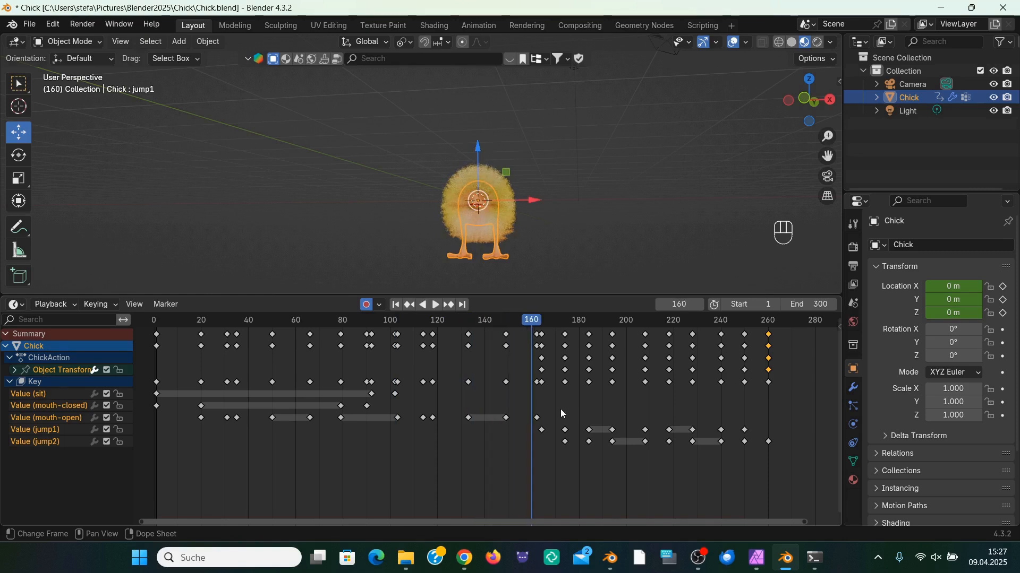
Step: Duplicate the mouth-open keyframes of about frames 103 to 162 so that the copies run from about frame 241 to frame 300
{"action": "left_click_drag", "start_coordinate": [560, 409], "coordinate": [398, 422]}
{"action": "key", "text": "shift+d"}
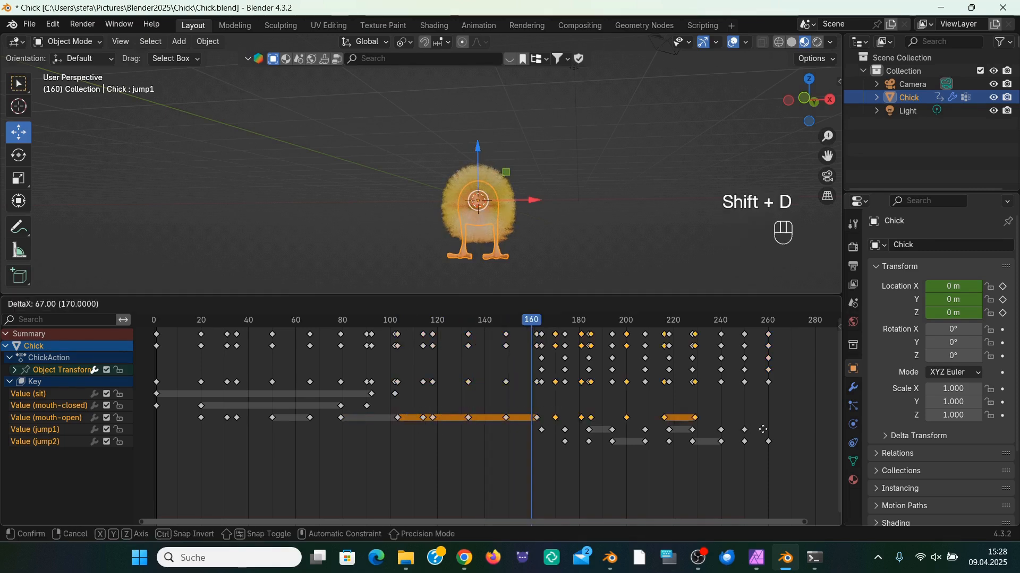
{"action": "left_click", "coordinate": [763, 431]}
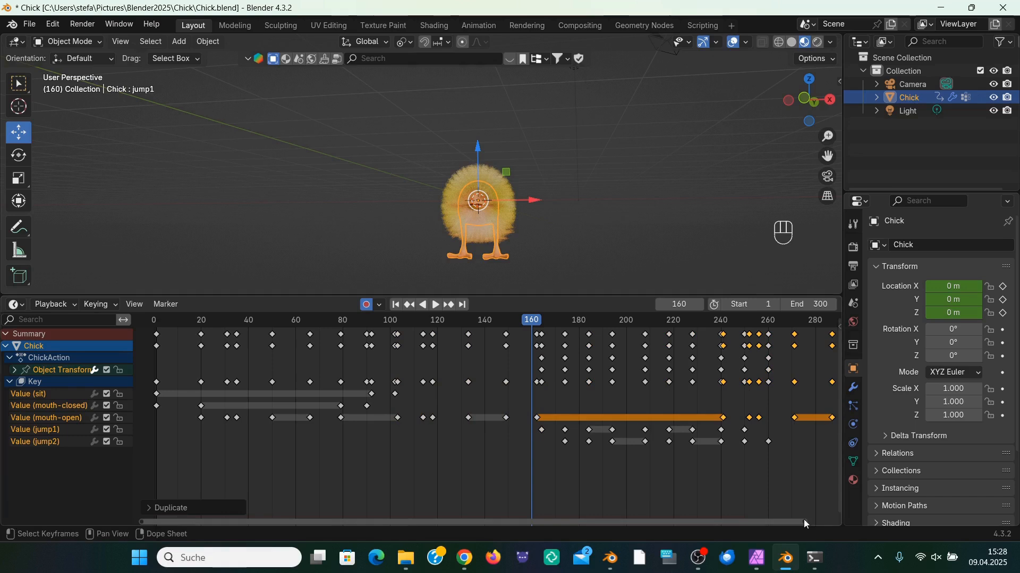
{"action": "left_click_drag", "start_coordinate": [805, 524], "coordinate": [844, 523]}
Step: Play back the extended mouth animation in an enlarged viewport, with the chick seen slightly from the side
{"action": "key", "text": "space"}
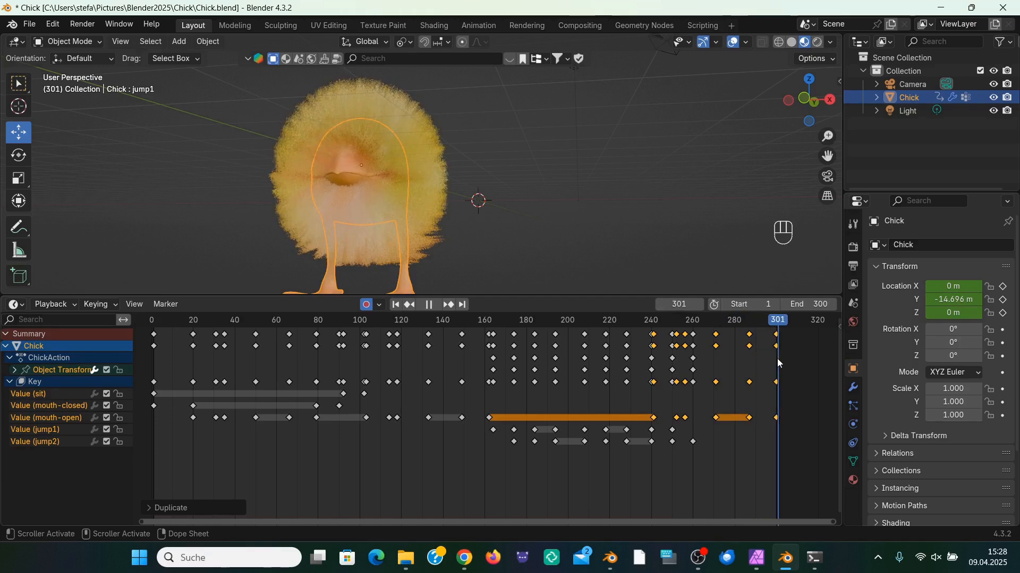
{"action": "key", "text": "space"}
{"action": "left_click_drag", "start_coordinate": [614, 296], "coordinate": [613, 336]}
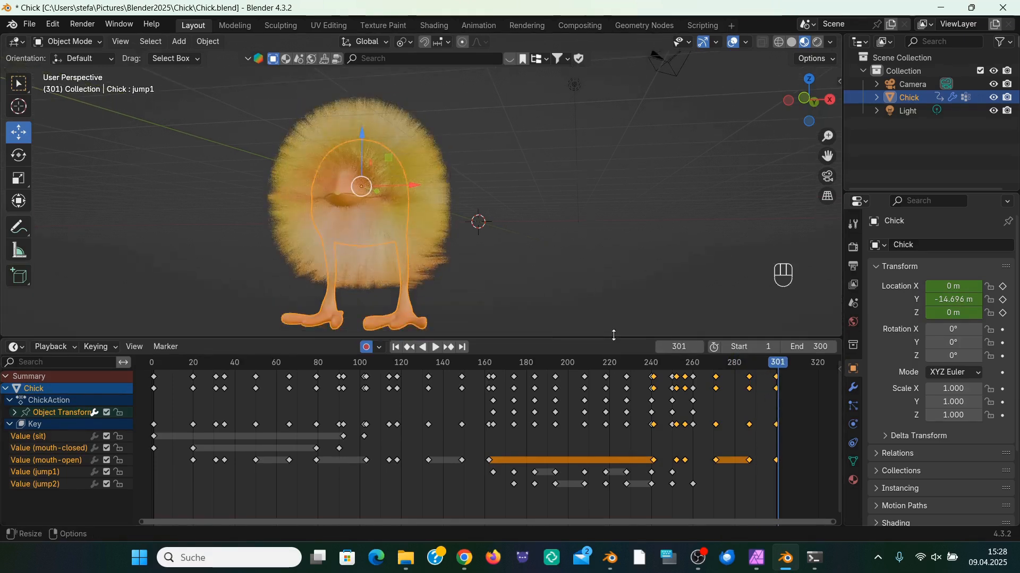
{"action": "scroll", "coordinate": [664, 255], "scroll_direction": "down", "scroll_amount": 3}
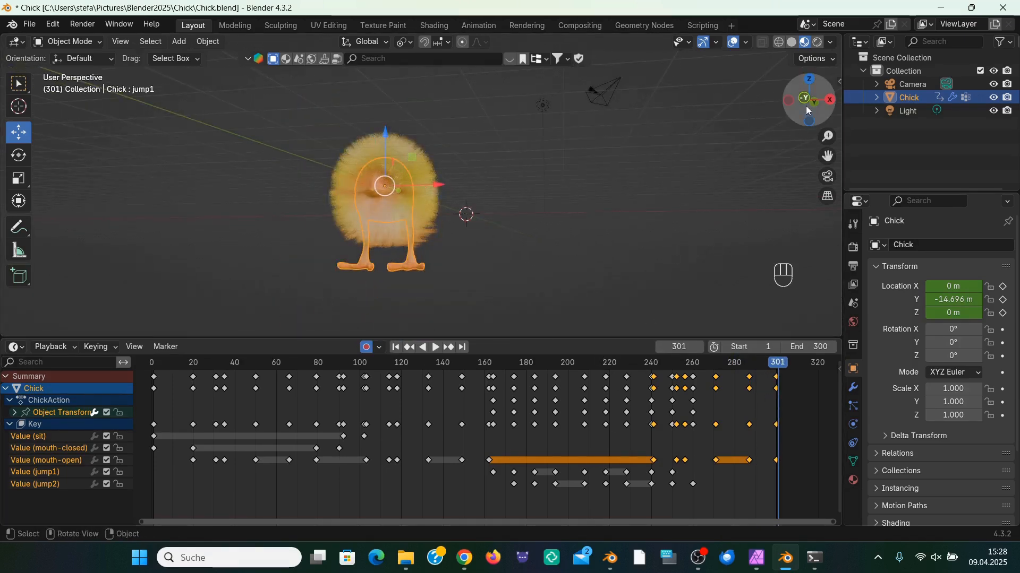
{"action": "left_click_drag", "start_coordinate": [808, 99], "coordinate": [799, 102]}
{"action": "left_click", "coordinate": [436, 347]}
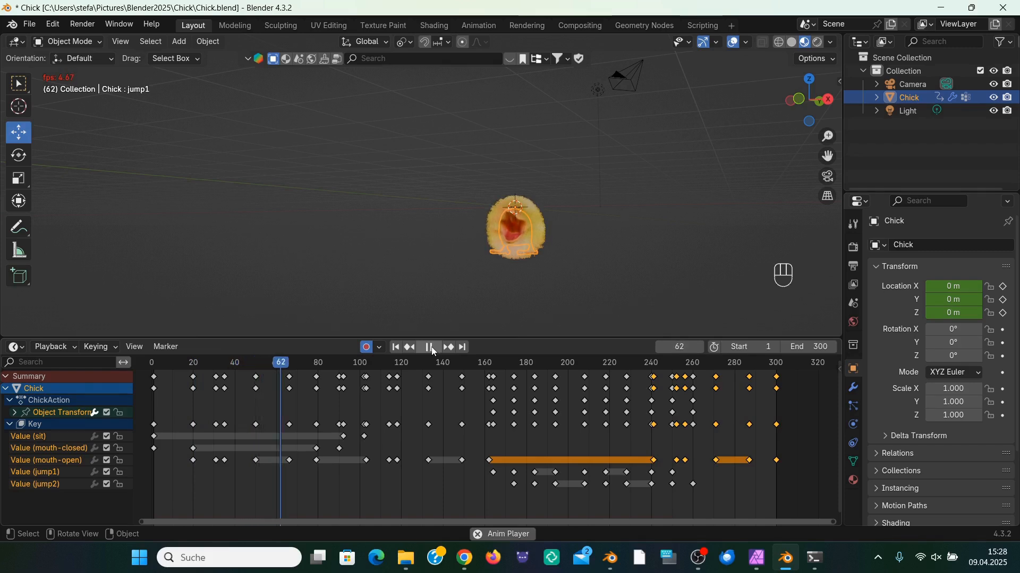
{"action": "key", "text": "Escape"}
Step: Bring the whole chick into view at frame 1 and open its particle system settings
{"action": "left_click_drag", "start_coordinate": [827, 156], "coordinate": [828, 189]}
{"action": "left_click", "coordinate": [854, 407]}
{"action": "scroll", "coordinate": [610, 266], "scroll_direction": "up", "scroll_amount": 2}
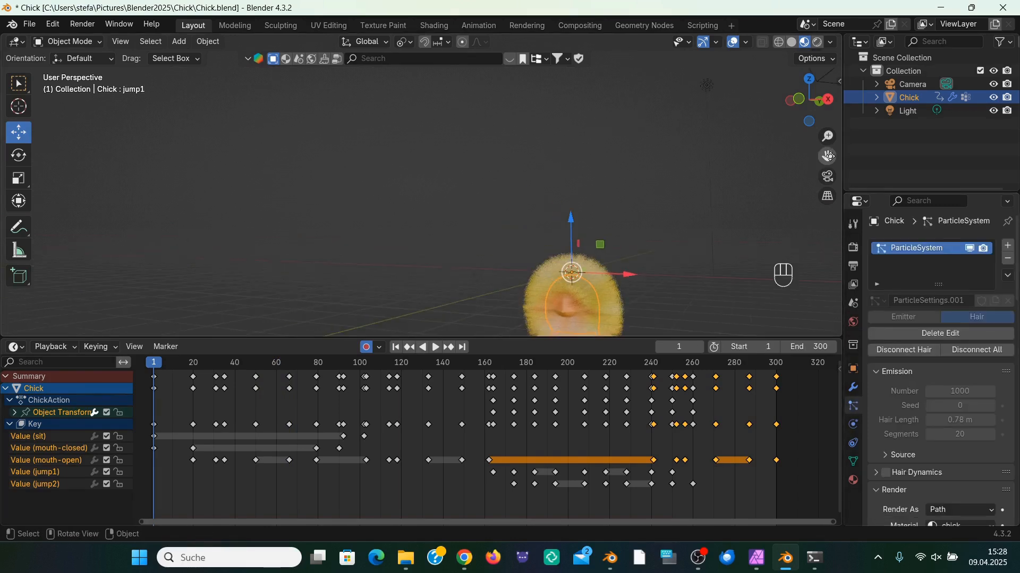
{"action": "scroll", "coordinate": [882, 345], "scroll_direction": "down", "scroll_amount": 5}
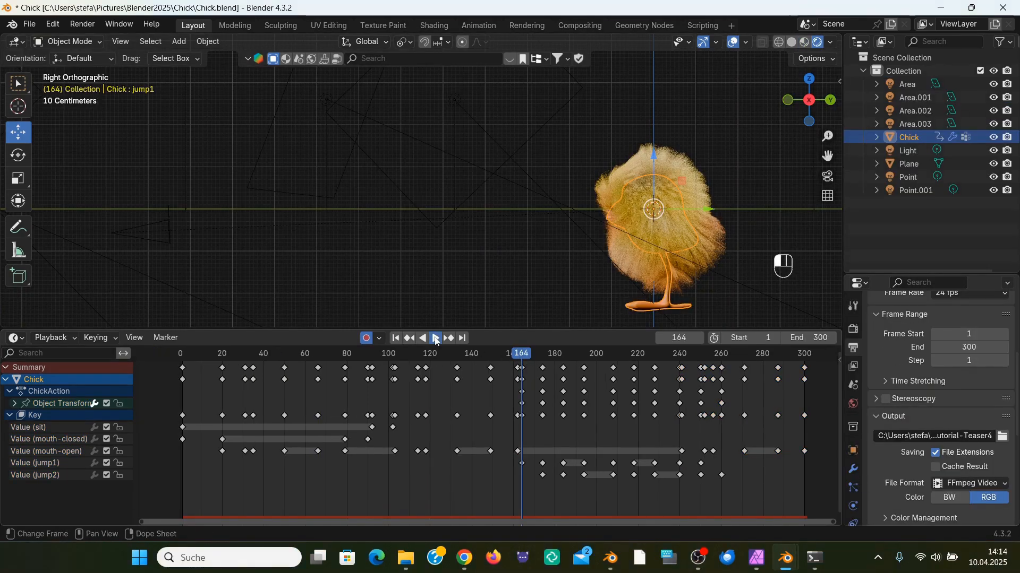
Step: Play back to the second hop and duplicate all of the chick's keyframes at frame 194 to about frame 200
{"action": "left_click", "coordinate": [436, 338]}
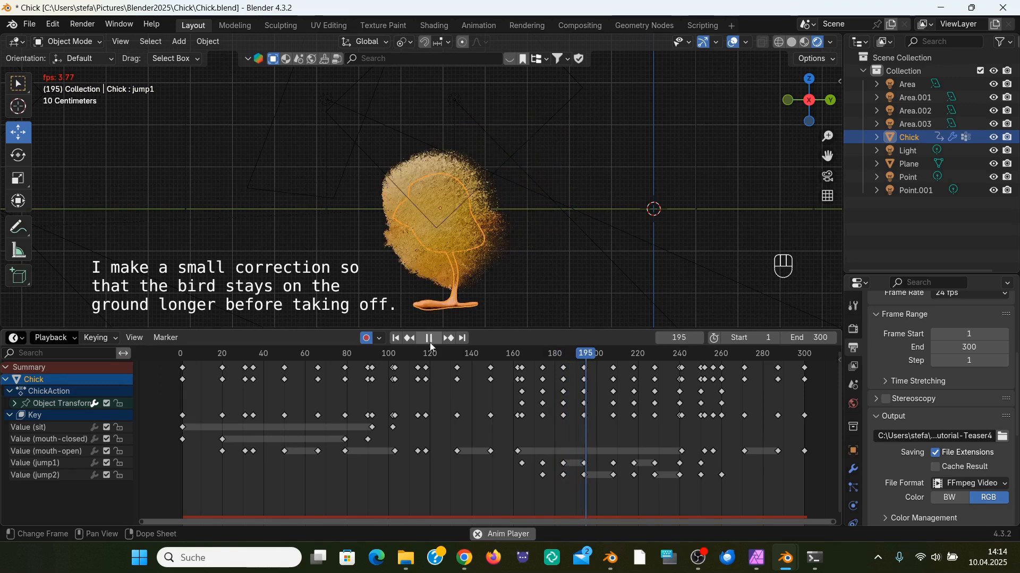
{"action": "left_click", "coordinate": [430, 340]}
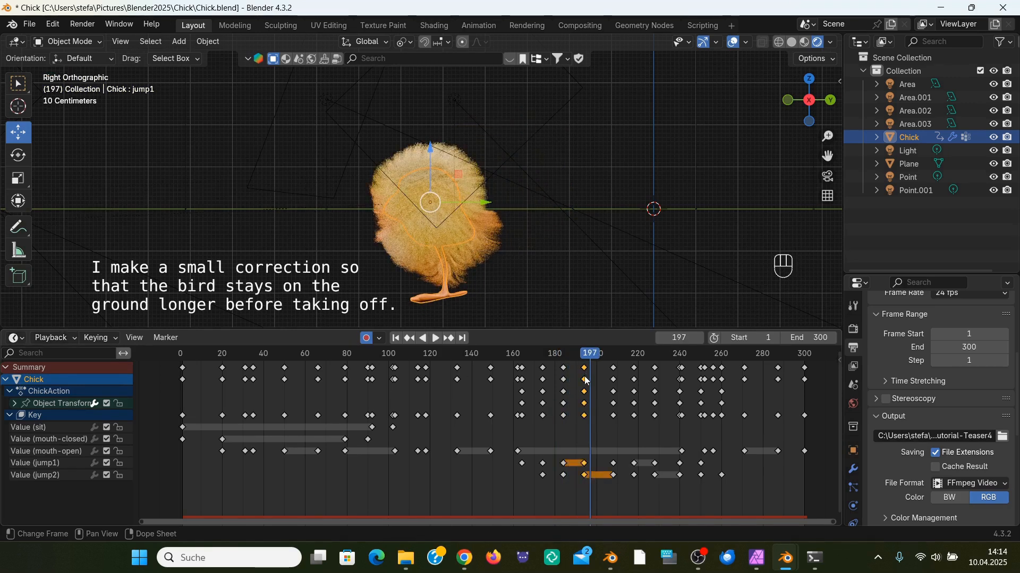
{"action": "left_click", "coordinate": [587, 381], "text": "shift"}
{"action": "key", "text": "shift+d"}
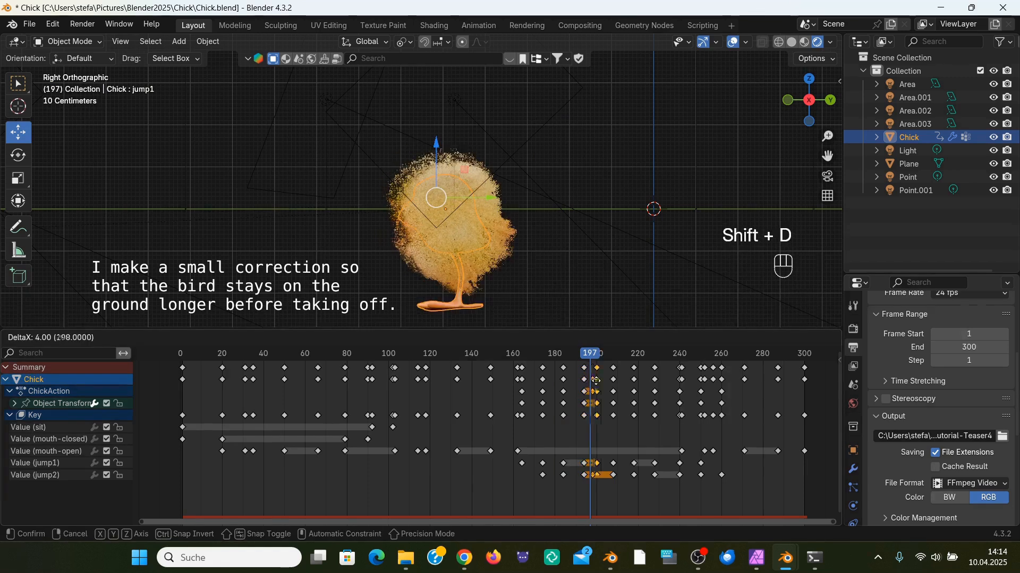
{"action": "left_click", "coordinate": [589, 382]}
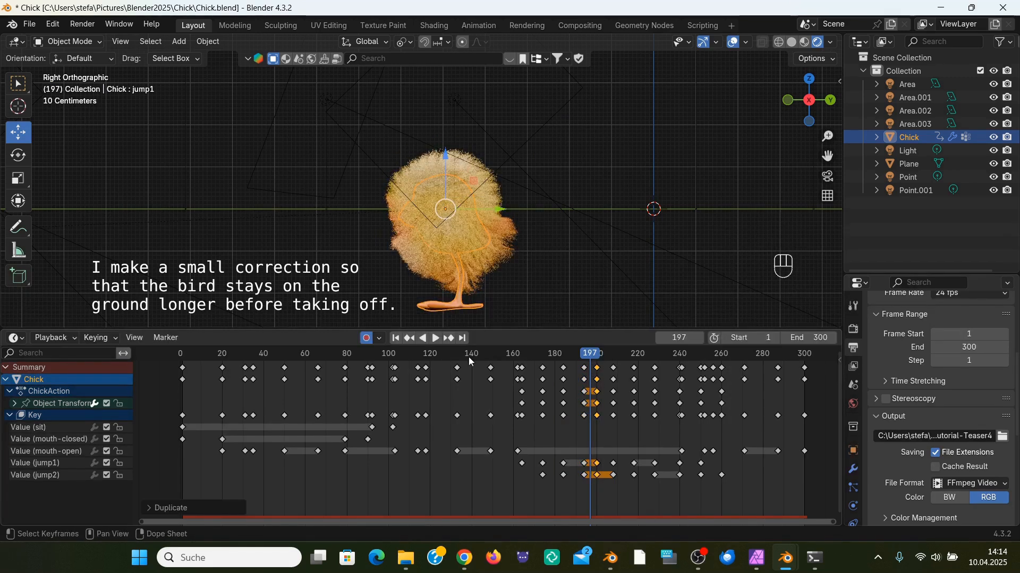
Step: Play back to the third hop and duplicate all of the chick's keyframes at frame 228 to about frame 233
{"action": "left_click", "coordinate": [435, 339]}
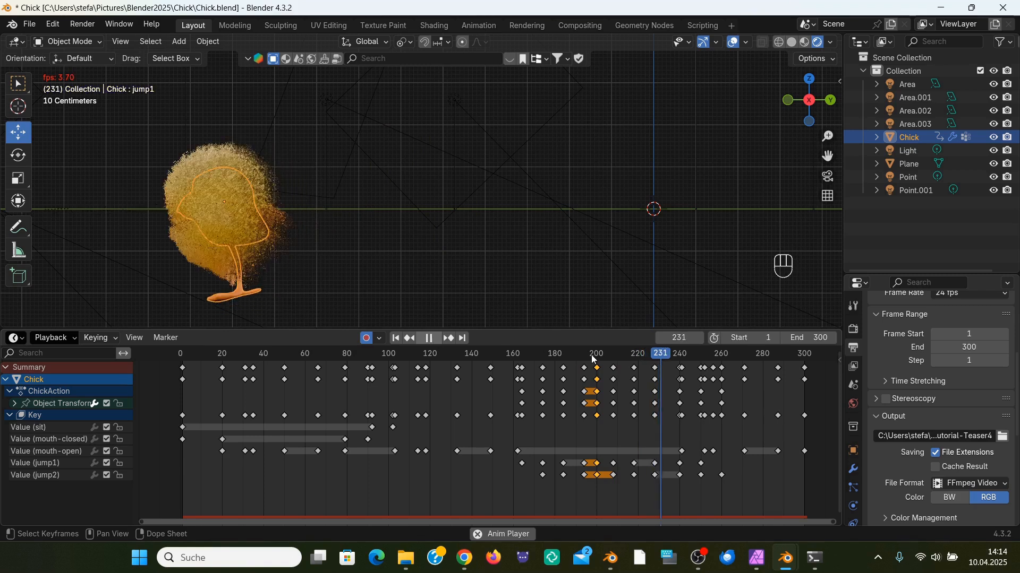
{"action": "left_click", "coordinate": [431, 339]}
{"action": "left_click", "coordinate": [657, 380]}
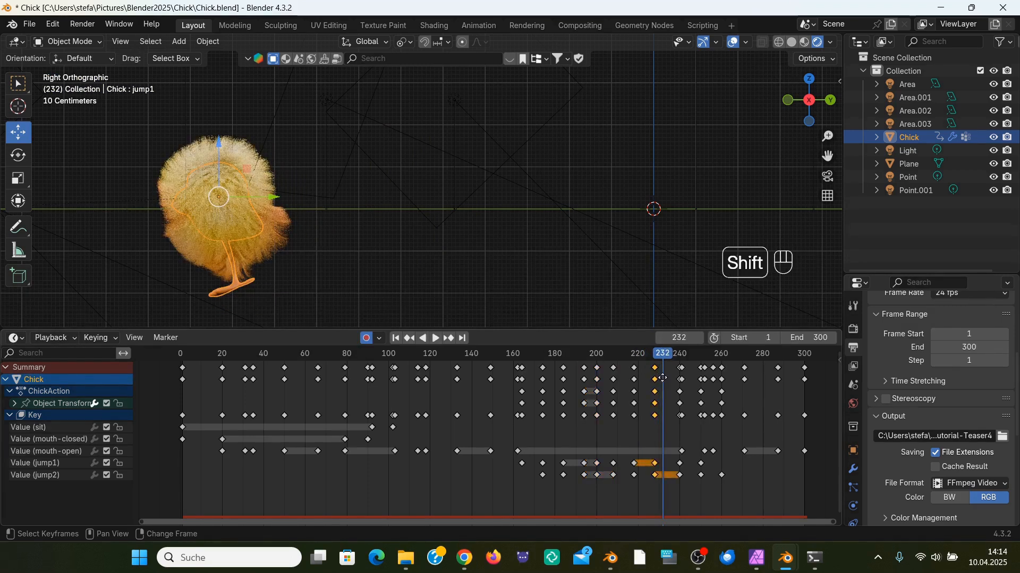
{"action": "key", "text": "shift+d"}
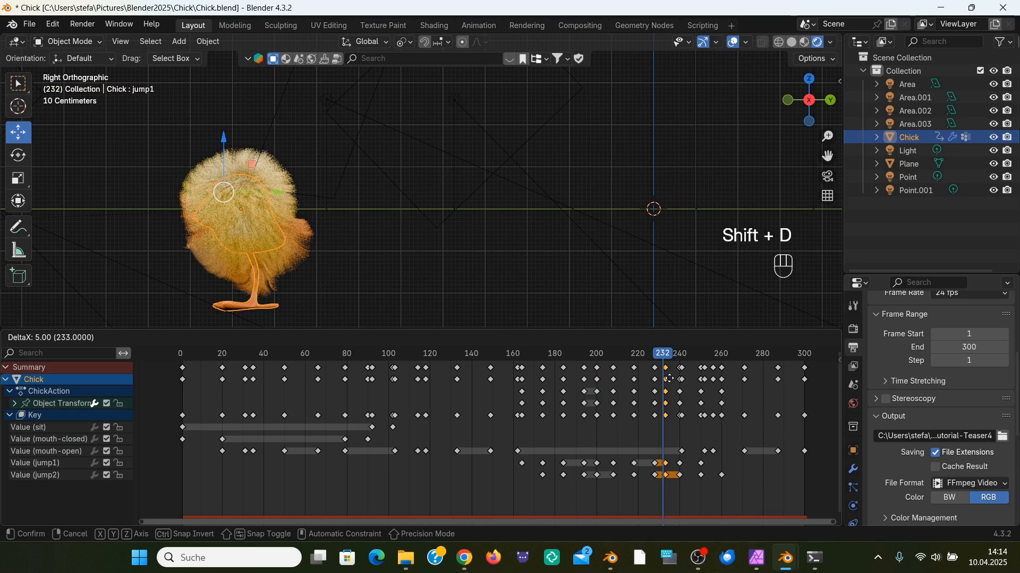
{"action": "left_click", "coordinate": [672, 384]}
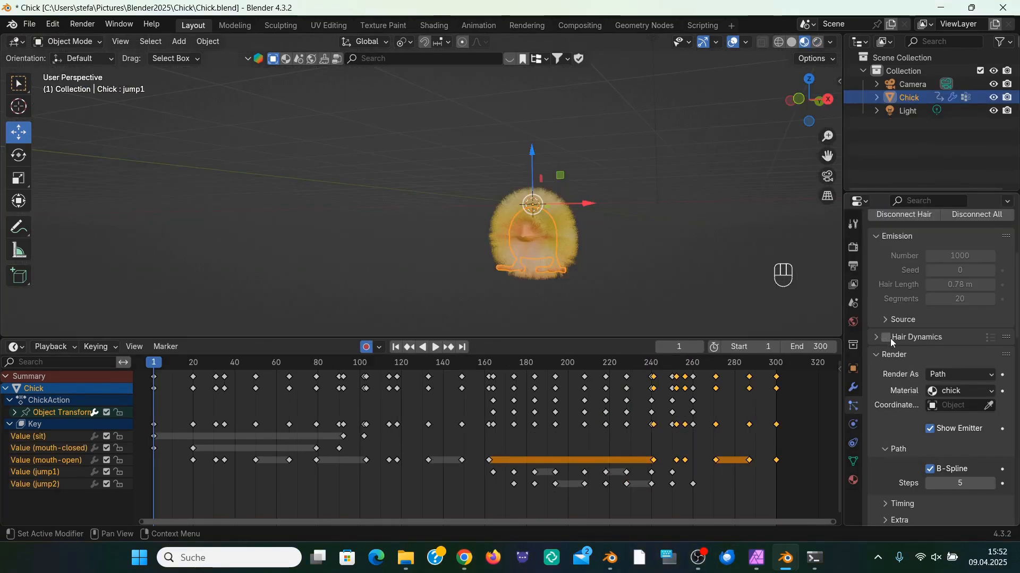
Step: Enable Hair Dynamics for the chick's fur with Quality Steps 50 and collision Quality 50
{"action": "left_click", "coordinate": [886, 338]}
{"action": "left_click", "coordinate": [875, 338]}
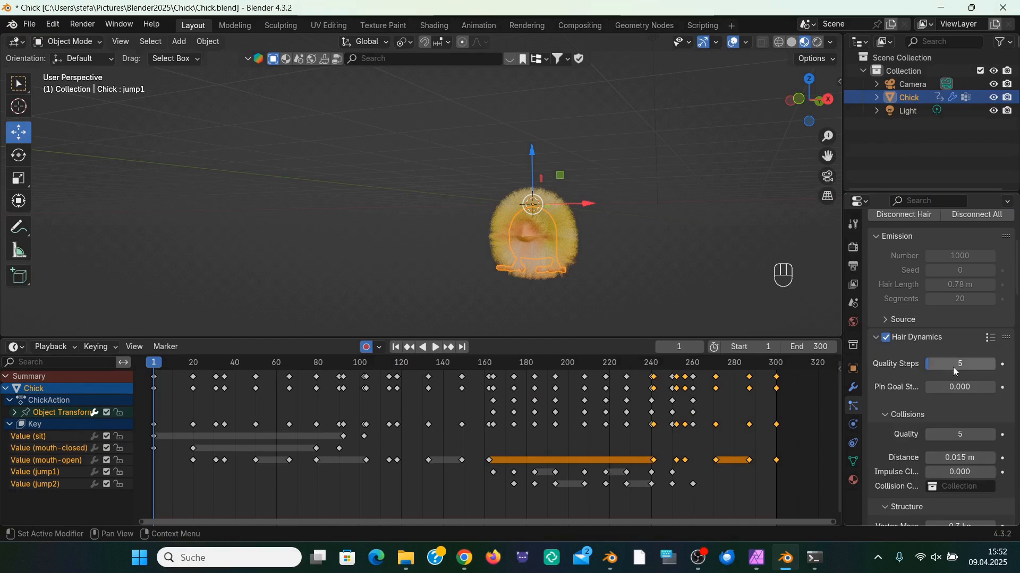
{"action": "left_click", "coordinate": [954, 365]}
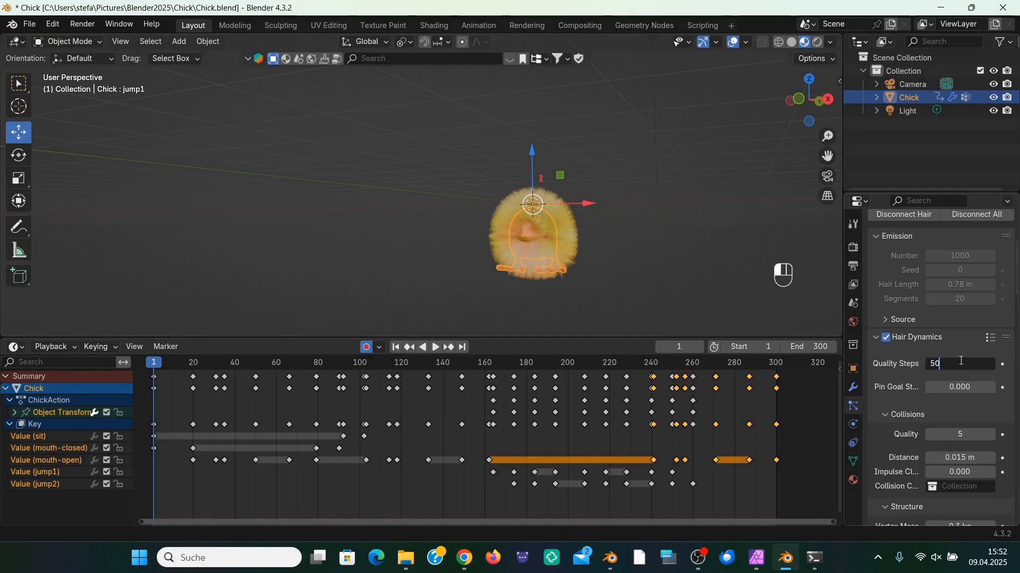
{"action": "key", "text": "Return"}
{"action": "scroll", "coordinate": [970, 351], "scroll_direction": "down", "scroll_amount": 3}
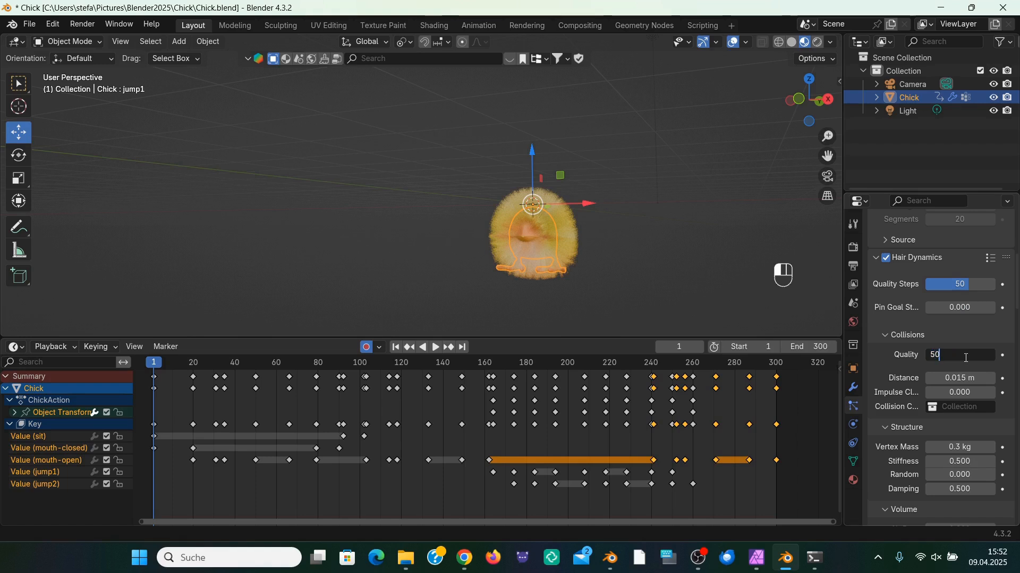
{"action": "left_click", "coordinate": [967, 357]}
{"action": "type", "text": "50"}
{"action": "key", "text": "Return"}
Step: Set the hair structure to Vertex Mass 0.2 kg, Stiffness 10 and Damping 2
{"action": "scroll", "coordinate": [964, 370], "scroll_direction": "down", "scroll_amount": 2}
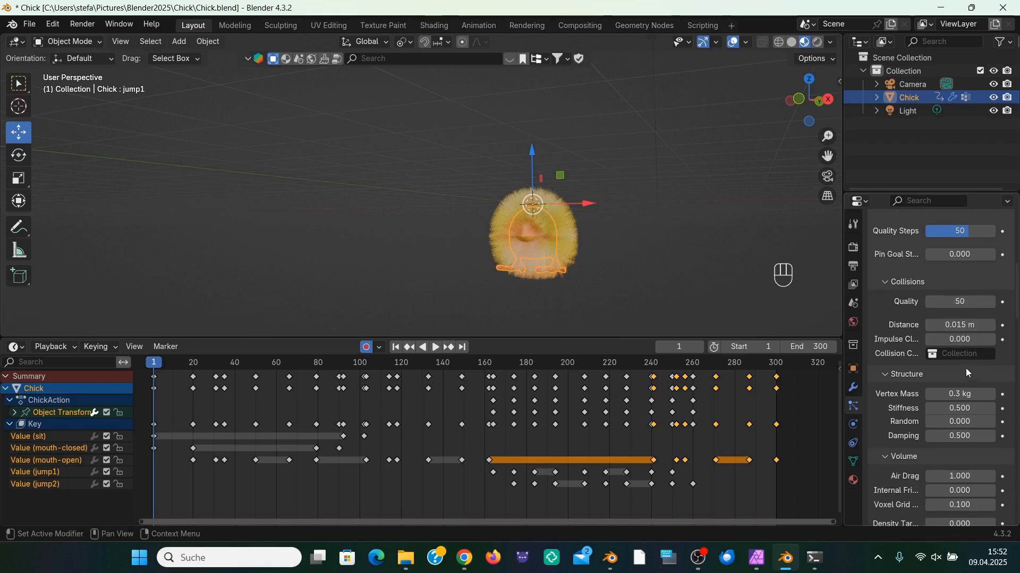
{"action": "scroll", "coordinate": [965, 368], "scroll_direction": "down", "scroll_amount": 1}
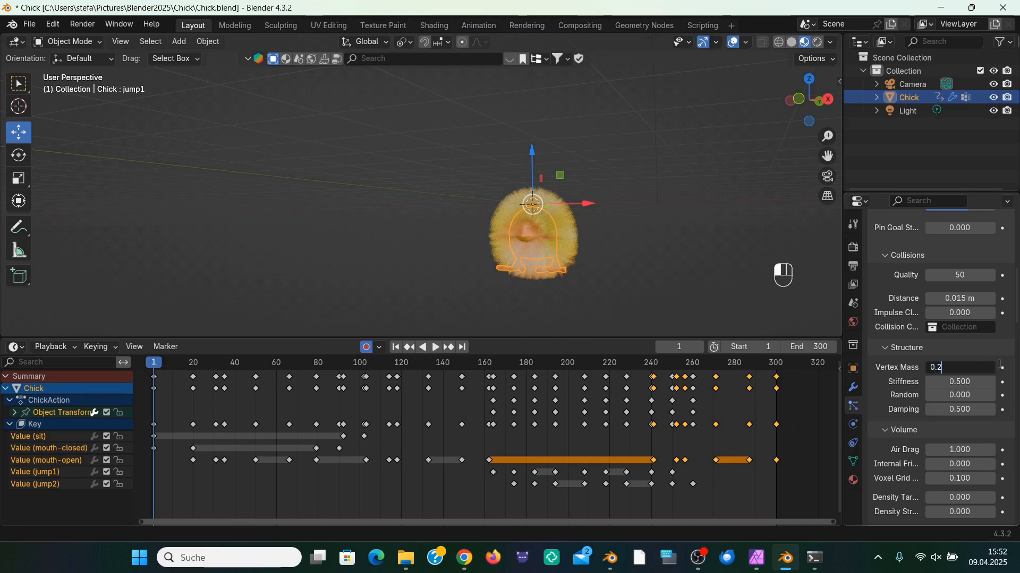
{"action": "key", "text": "Return"}
{"action": "left_click", "coordinate": [965, 382]}
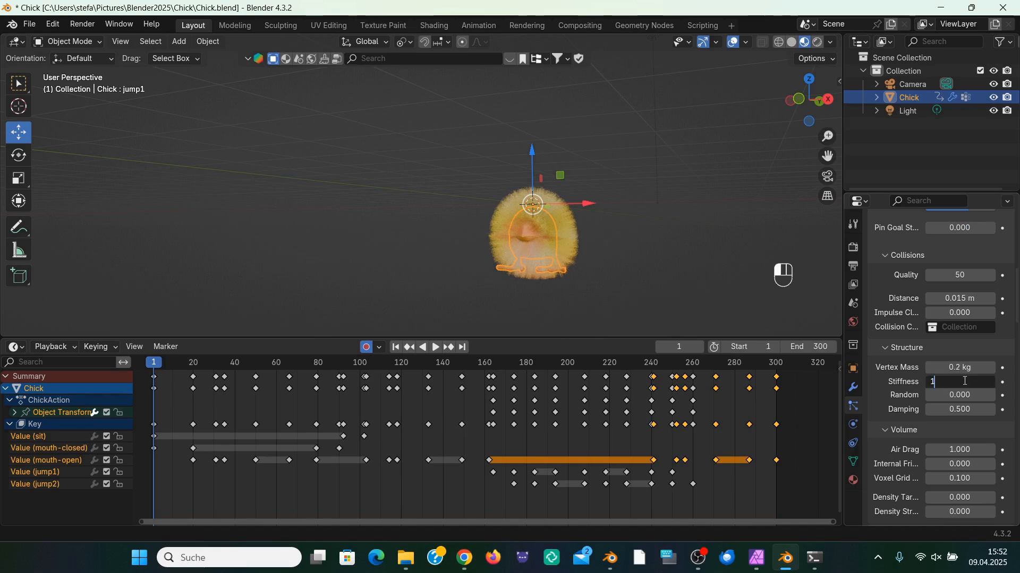
{"action": "left_click", "coordinate": [965, 409]}
{"action": "key", "text": "Return"}
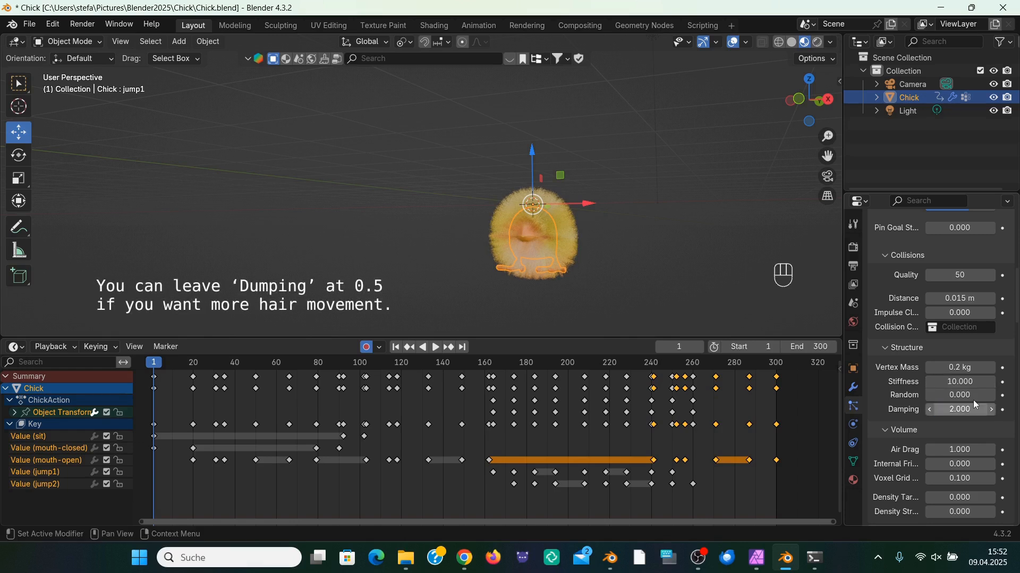
Step: Enter 300 as the end frame of the hair cache and bake the hair simulation
{"action": "scroll", "coordinate": [976, 375], "scroll_direction": "down", "scroll_amount": 10}
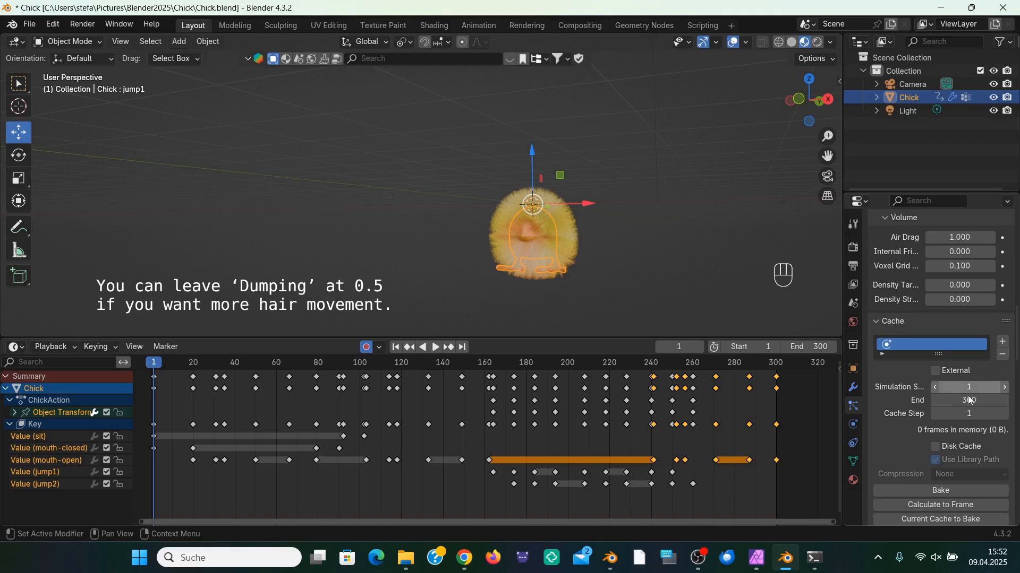
{"action": "left_click", "coordinate": [968, 400]}
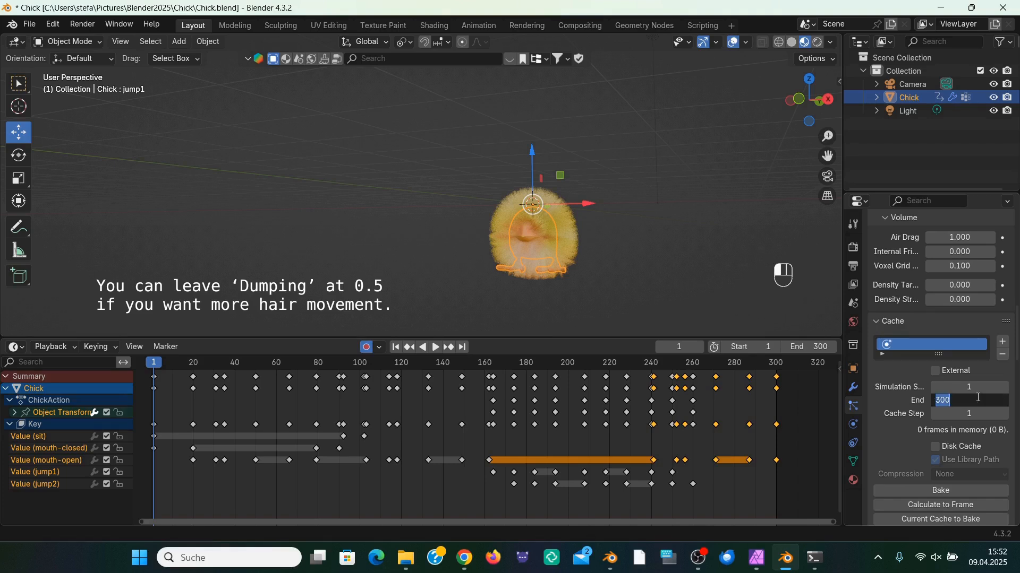
{"action": "key", "text": "Return"}
{"action": "scroll", "coordinate": [982, 395], "scroll_direction": "down", "scroll_amount": 4}
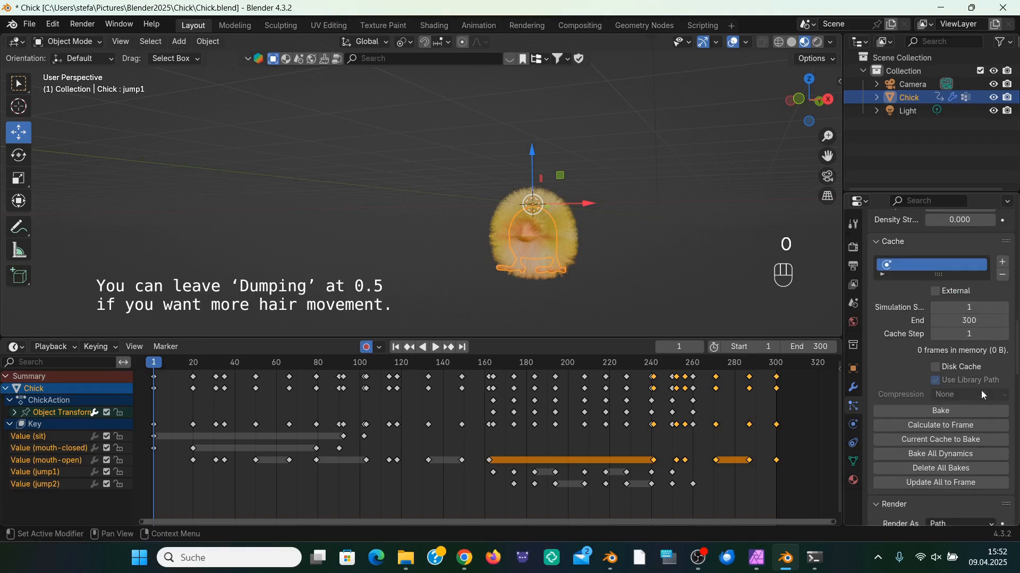
{"action": "left_click", "coordinate": [945, 411]}
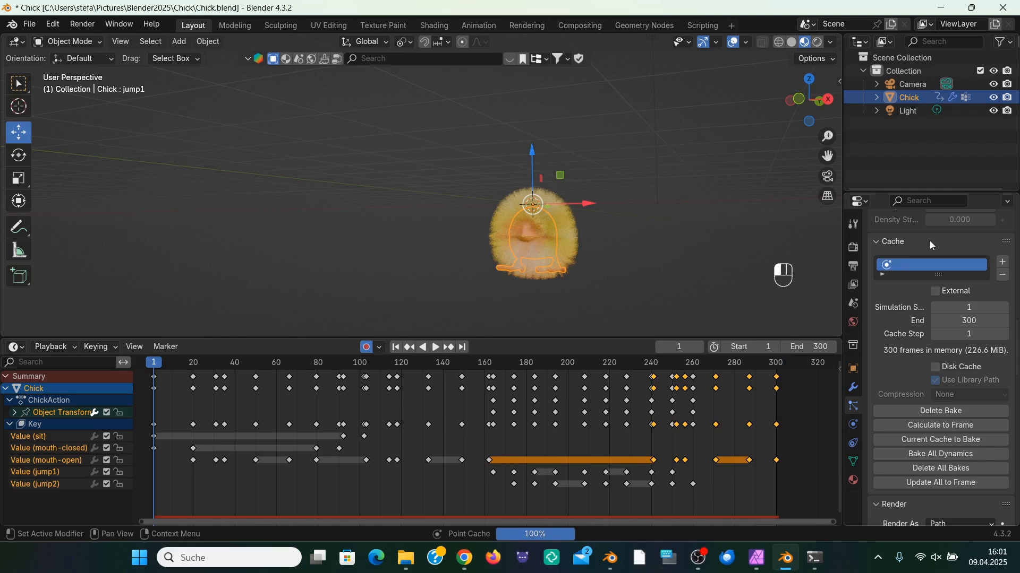
Step: Play back the baked hair simulation through the hops and return to the first frame
{"action": "key", "text": "space"}
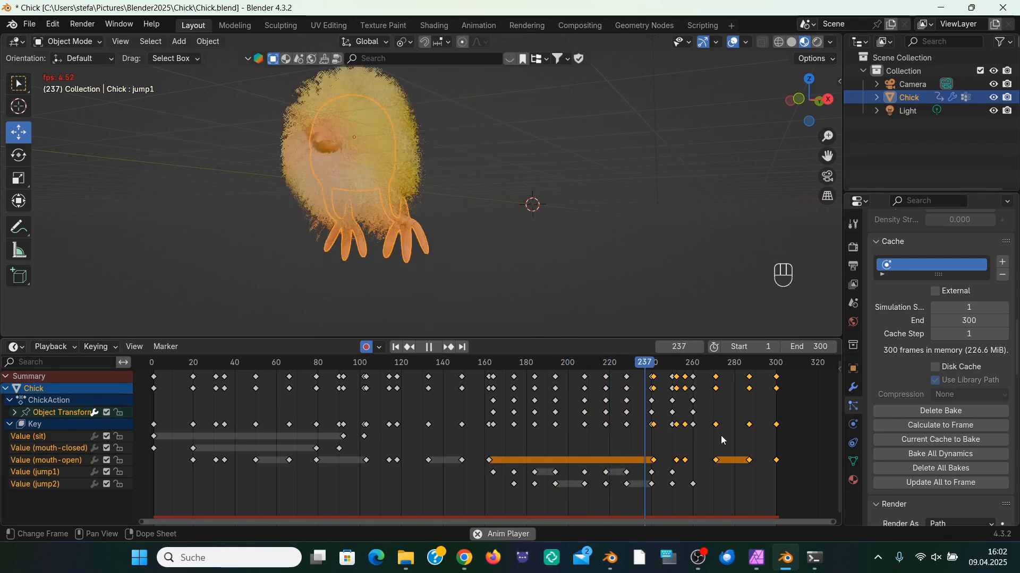
{"action": "left_click", "coordinate": [431, 350]}
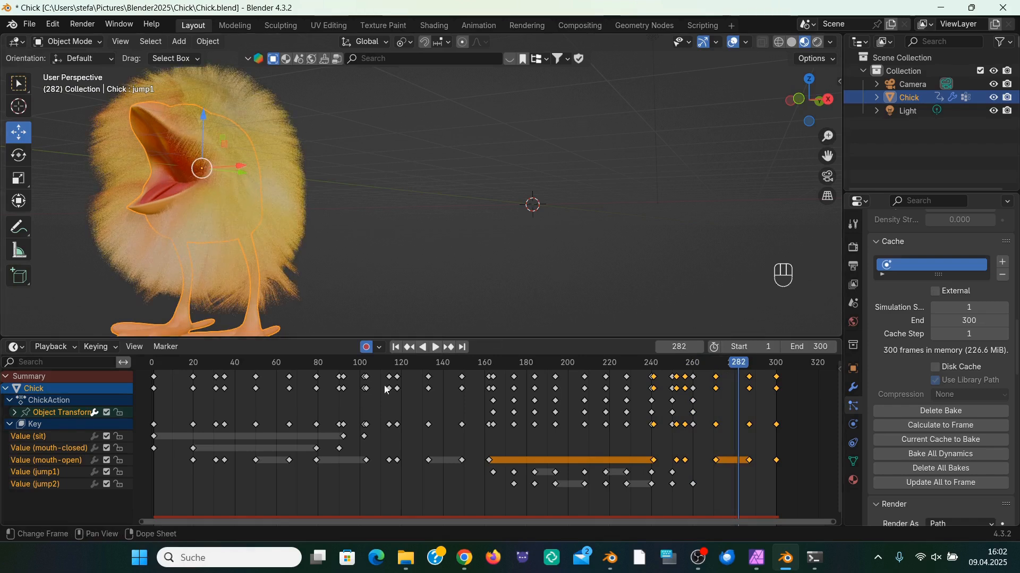
{"action": "left_click", "coordinate": [398, 348]}
Step: Add a mesh plane at the chick's position and lower it along Z to the height of its feet
{"action": "left_click", "coordinate": [179, 42]}
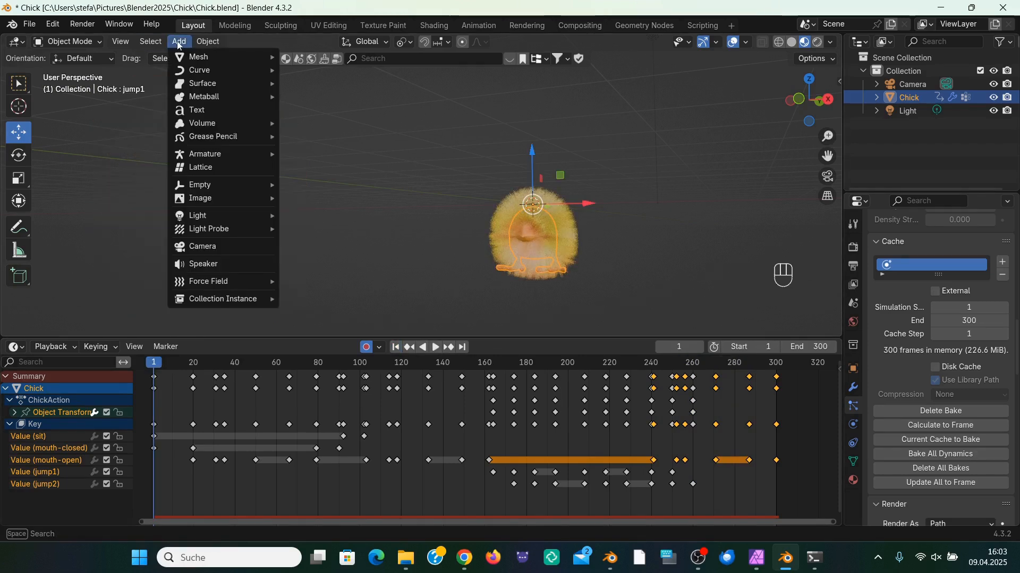
{"action": "mouse_move", "coordinate": [202, 51]}
{"action": "left_click", "coordinate": [321, 58]}
{"action": "left_click_drag", "start_coordinate": [533, 151], "coordinate": [538, 216]}
Step: Check the plane from the side at frame 92, delete its keyframes and turn off auto keying
{"action": "left_click", "coordinate": [827, 99]}
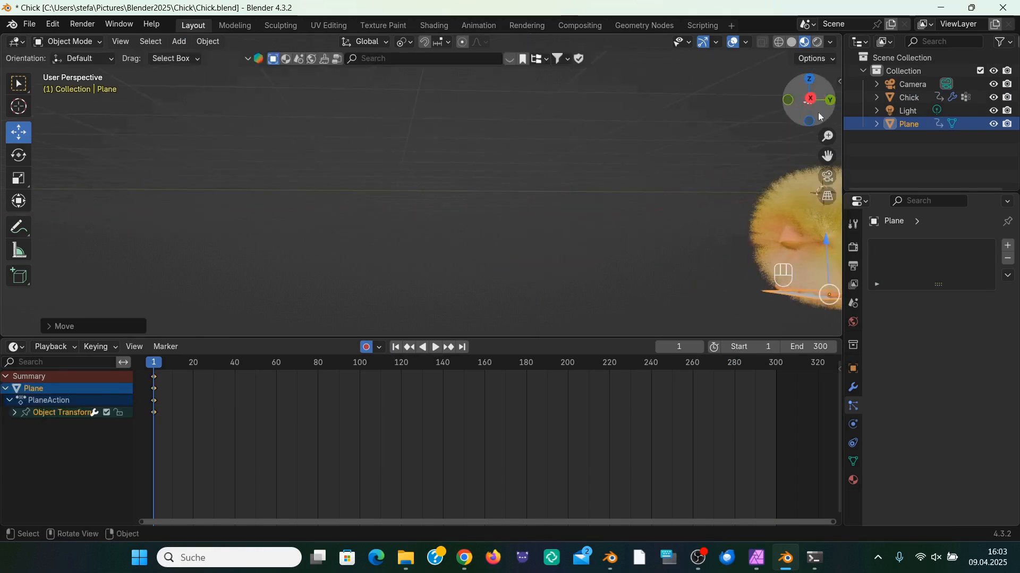
{"action": "left_click", "coordinate": [250, 365]}
{"action": "left_click_drag", "start_coordinate": [827, 155], "coordinate": [527, 161]}
{"action": "left_click", "coordinate": [343, 363]}
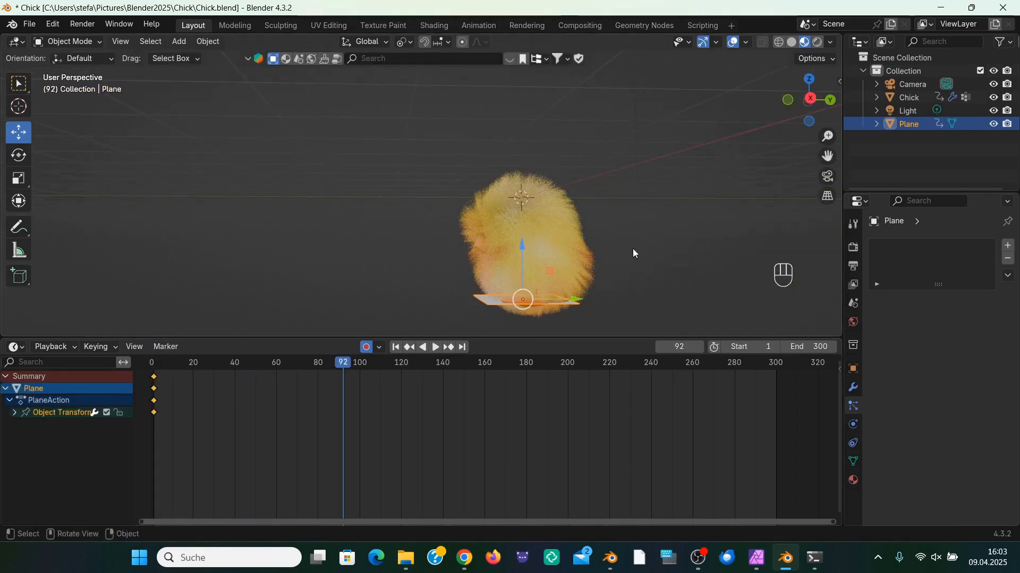
{"action": "key", "text": "Delete"}
{"action": "left_click", "coordinate": [367, 346]}
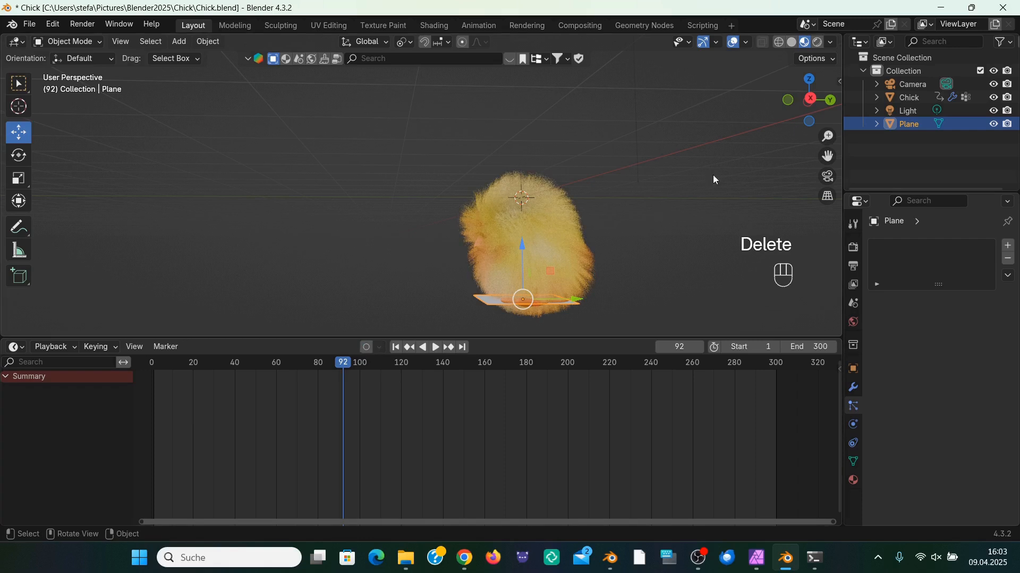
Step: On frame 162, adjust the plane's height from a close side view so that it sits directly under the standing chick's feet
{"action": "left_click", "coordinate": [487, 364]}
{"action": "left_click_drag", "start_coordinate": [818, 104], "coordinate": [802, 94]}
{"action": "left_click_drag", "start_coordinate": [827, 137], "coordinate": [826, 167]}
{"action": "left_click_drag", "start_coordinate": [803, 106], "coordinate": [809, 119]}
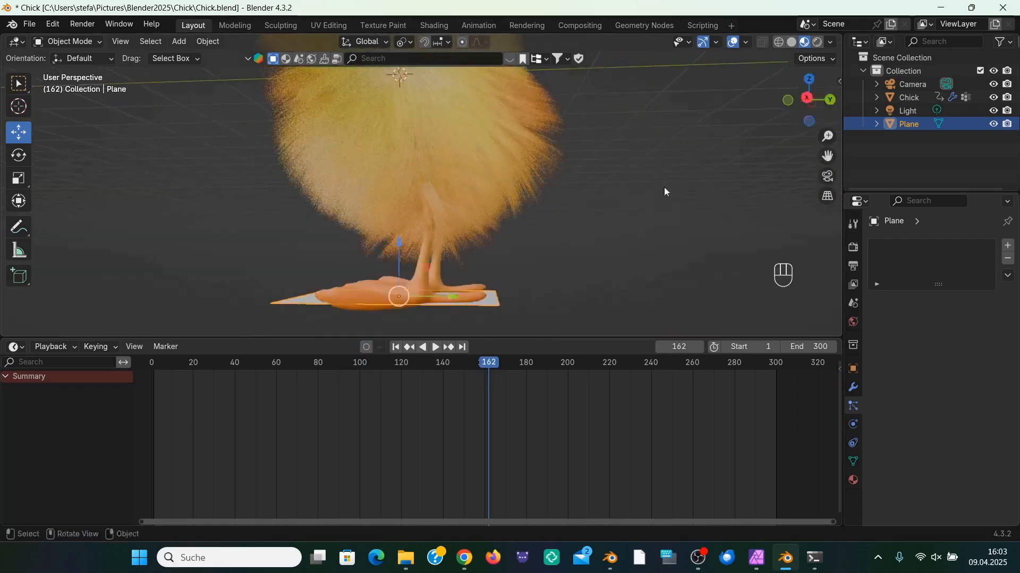
{"action": "left_click_drag", "start_coordinate": [400, 241], "coordinate": [401, 246]}
{"action": "left_click_drag", "start_coordinate": [805, 108], "coordinate": [809, 102]}
{"action": "left_click_drag", "start_coordinate": [404, 247], "coordinate": [473, 273]}
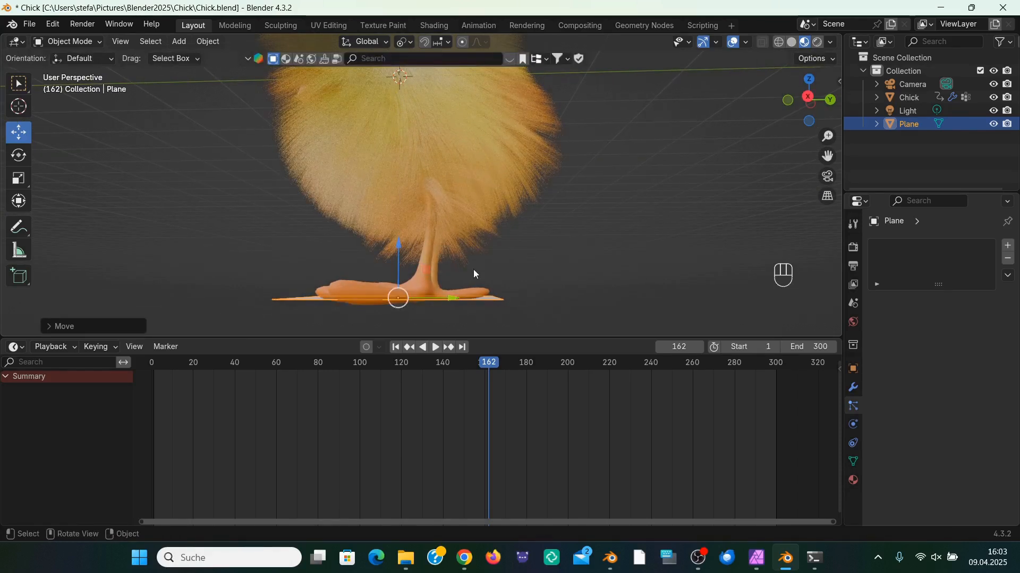
Step: Scale the plane up into a large ground surface and shift it along Y in the direction of the chick's hops
{"action": "key", "text": "s"}
{"action": "left_click", "coordinate": [25, 269]}
{"action": "left_click_drag", "start_coordinate": [827, 136], "coordinate": [683, 221]}
{"action": "left_click_drag", "start_coordinate": [808, 100], "coordinate": [814, 138]}
{"action": "key", "text": "s"}
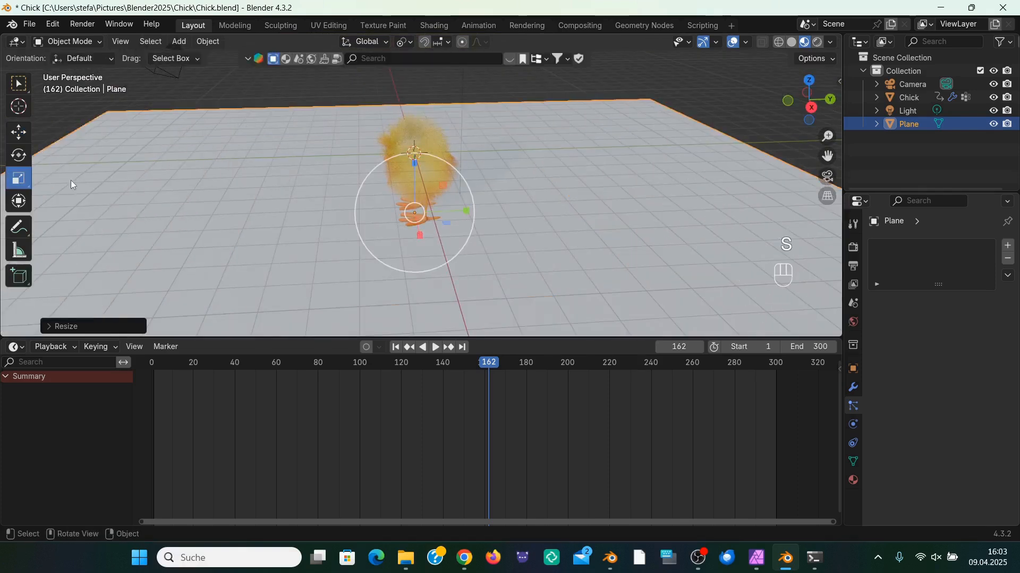
{"action": "left_click", "coordinate": [804, 172]}
{"action": "left_click", "coordinate": [19, 132]}
{"action": "left_click_drag", "start_coordinate": [590, 301], "coordinate": [520, 304]}
Step: Scrub through the hops to check the ground, return to frame 0 and save the file
{"action": "left_click_drag", "start_coordinate": [512, 368], "coordinate": [734, 368]}
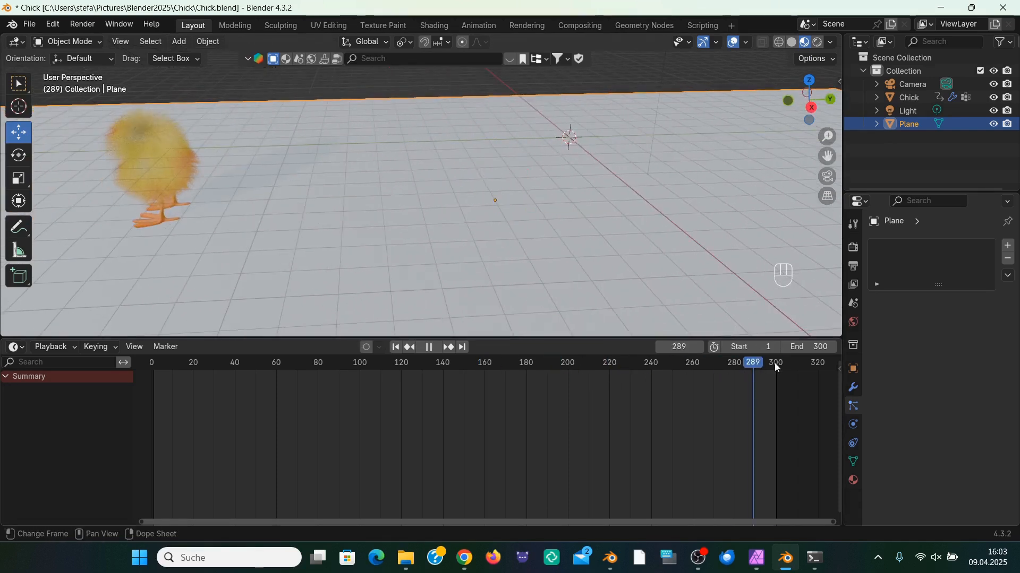
{"action": "left_click_drag", "start_coordinate": [671, 371], "coordinate": [294, 372]}
{"action": "left_click_drag", "start_coordinate": [96, 363], "coordinate": [96, 363]}
{"action": "left_click_drag", "start_coordinate": [563, 338], "coordinate": [563, 476]}
{"action": "left_click", "coordinate": [29, 24]}
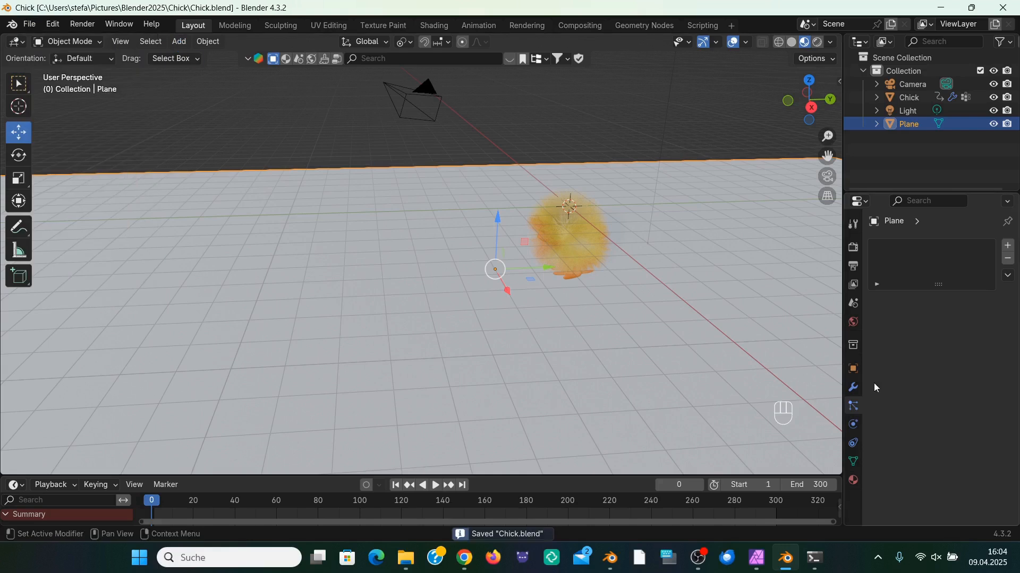
Step: Give the plane a new material named ground with near-black base color, metallic 0.752 and roughness 0.853
{"action": "left_click", "coordinate": [853, 483]}
{"action": "left_click", "coordinate": [935, 302]}
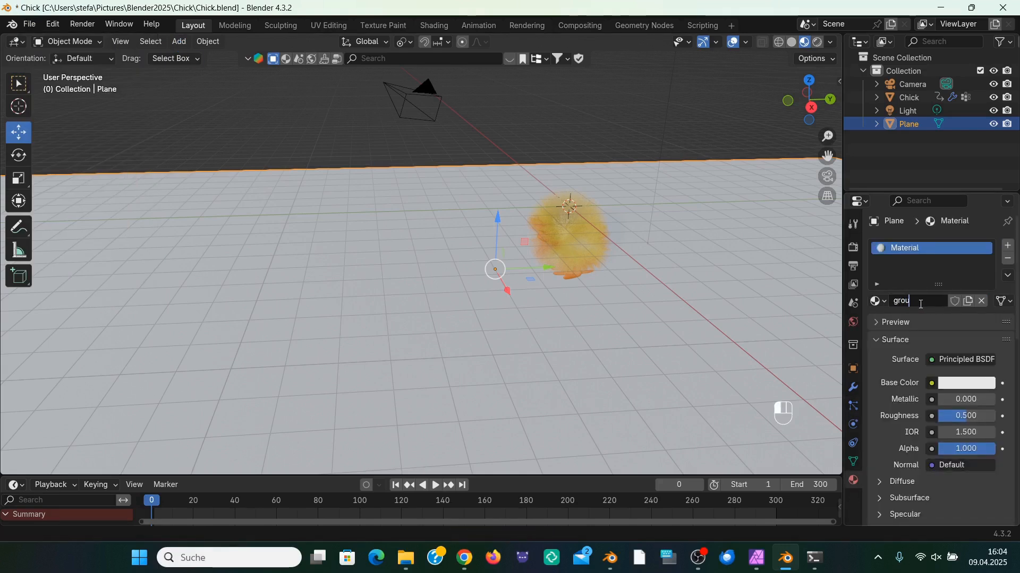
{"action": "left_click", "coordinate": [959, 383]}
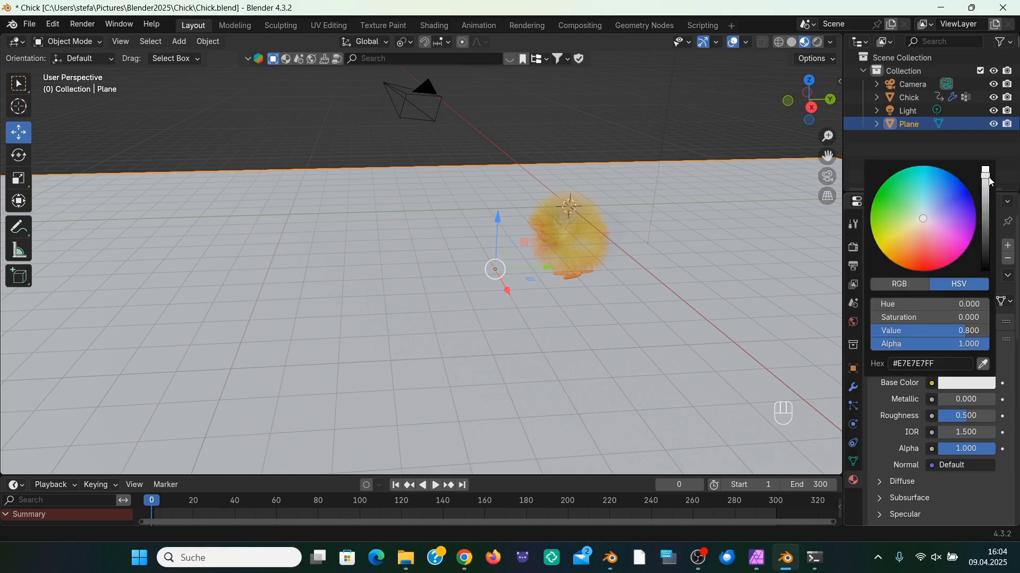
{"action": "left_click_drag", "start_coordinate": [990, 181], "coordinate": [991, 268]}
{"action": "mouse_move", "coordinate": [957, 418]}
{"action": "left_mouse_down"}
{"action": "mouse_move", "coordinate": [992, 418]}
{"action": "mouse_move", "coordinate": [980, 399]}
{"action": "mouse_move", "coordinate": [986, 416]}
{"action": "left_mouse_up"}
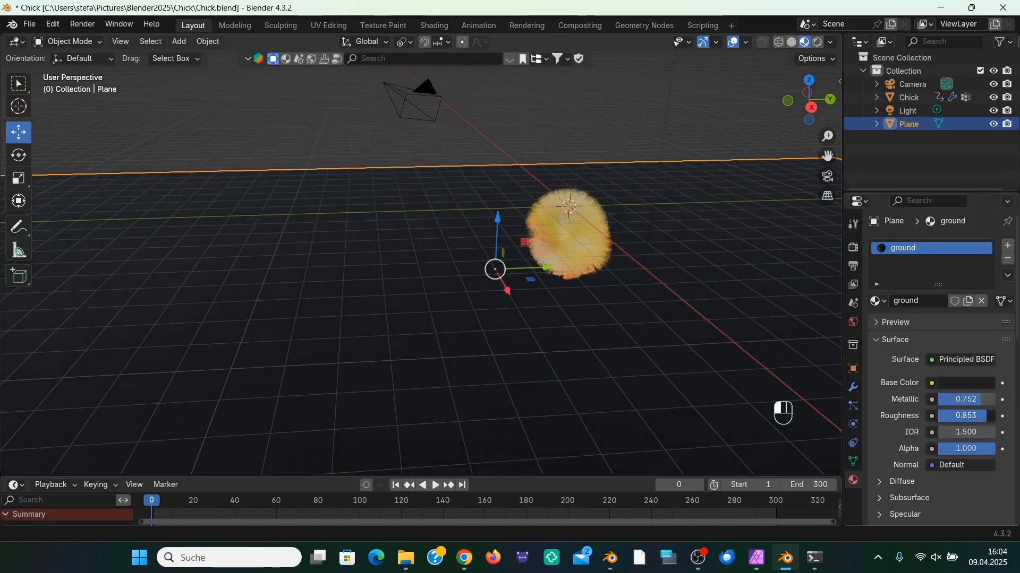
Step: Darken the world background color and switch the viewport to rendered shading
{"action": "left_click", "coordinate": [853, 322]}
{"action": "left_click", "coordinate": [962, 333]}
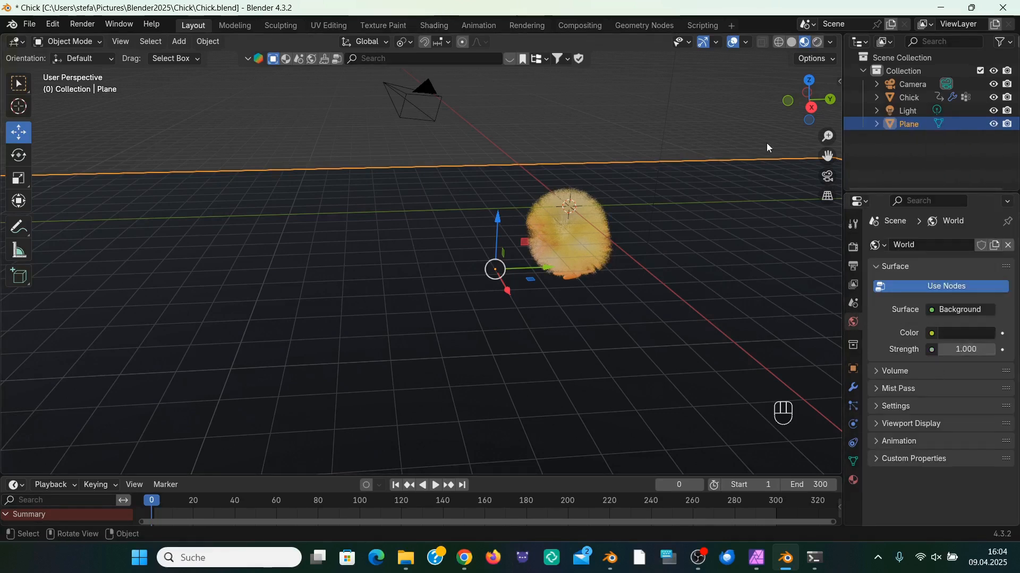
{"action": "left_click", "coordinate": [816, 42]}
{"action": "mouse_move", "coordinate": [824, 118]}
{"action": "left_mouse_down"}
{"action": "mouse_move", "coordinate": [828, 96]}
{"action": "mouse_move", "coordinate": [860, 94]}
{"action": "left_mouse_up"}
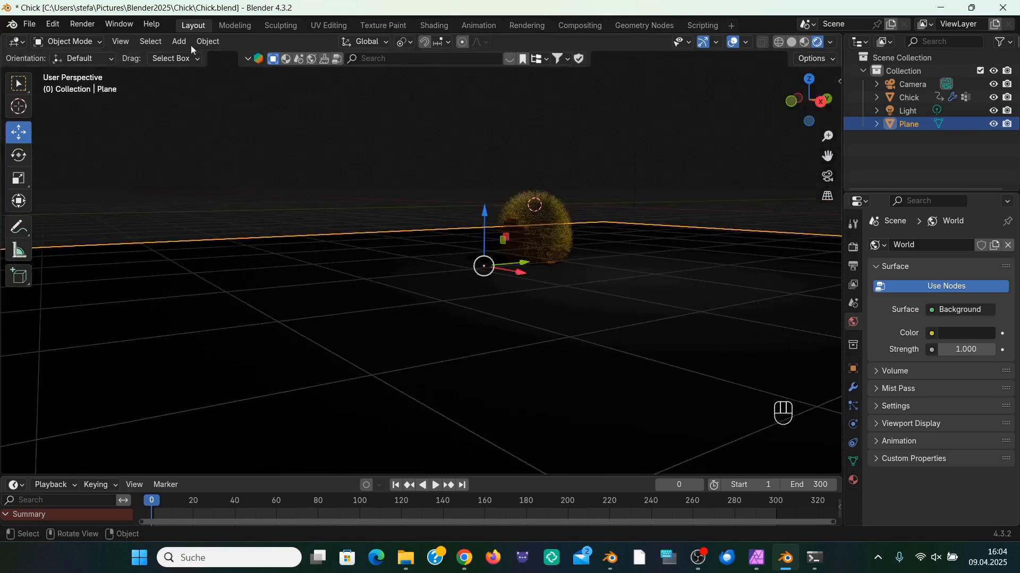
Step: Add an area light and move it out to a spot in front of and to one side of the chick
{"action": "left_click", "coordinate": [178, 42]}
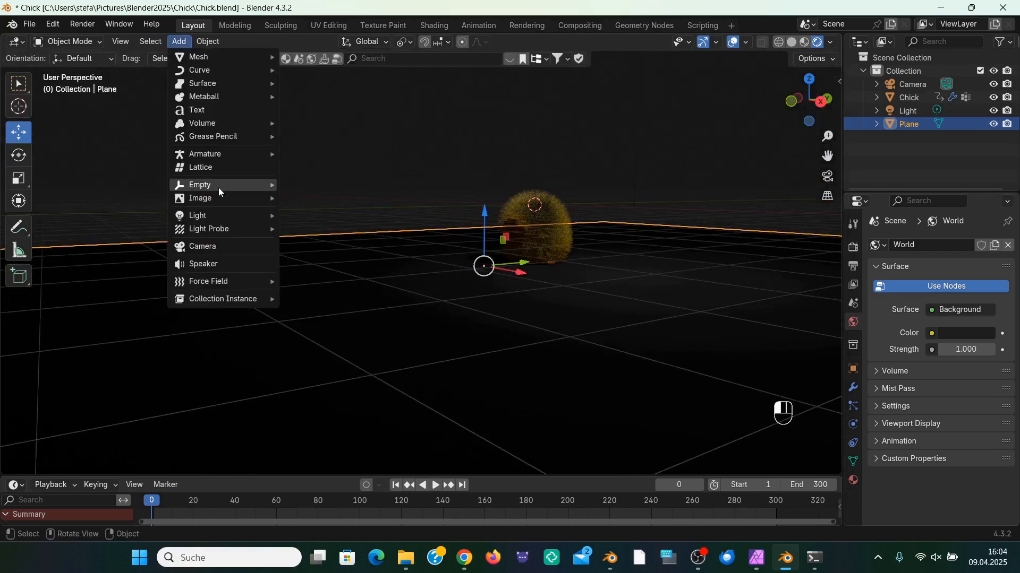
{"action": "mouse_move", "coordinate": [222, 215]}
{"action": "left_click", "coordinate": [314, 258]}
{"action": "key", "text": "g"}
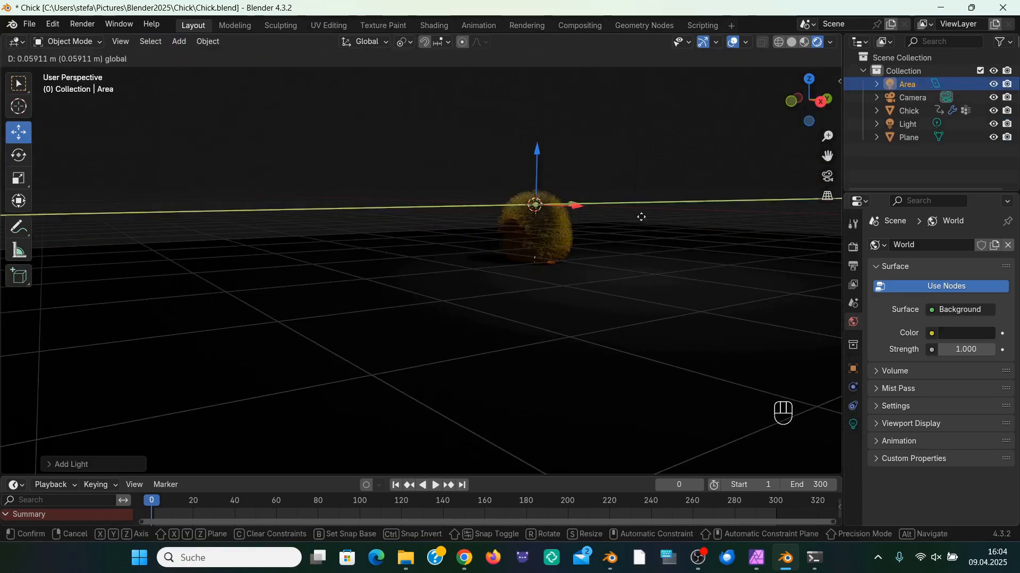
{"action": "left_click_drag", "start_coordinate": [745, 237], "coordinate": [749, 238]}
{"action": "left_click_drag", "start_coordinate": [824, 113], "coordinate": [819, 159]}
{"action": "scroll", "coordinate": [821, 170], "scroll_direction": "down", "scroll_amount": 2}
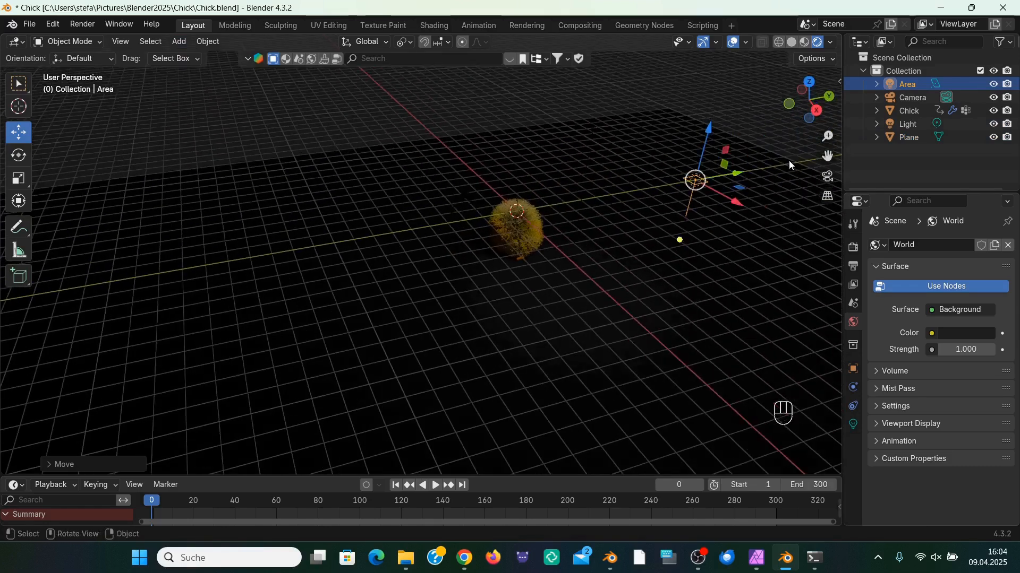
{"action": "left_click_drag", "start_coordinate": [737, 203], "coordinate": [262, 365]}
Step: Aim the area light toward the chick, enlarge it and raise it along Z
{"action": "left_click_drag", "start_coordinate": [808, 94], "coordinate": [910, 74]}
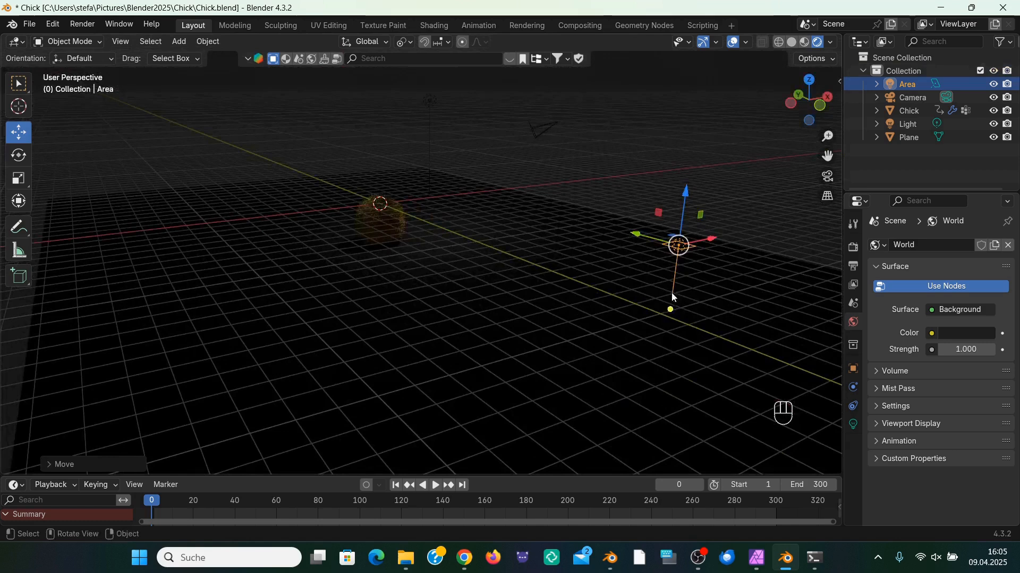
{"action": "left_click_drag", "start_coordinate": [672, 298], "coordinate": [441, 223]}
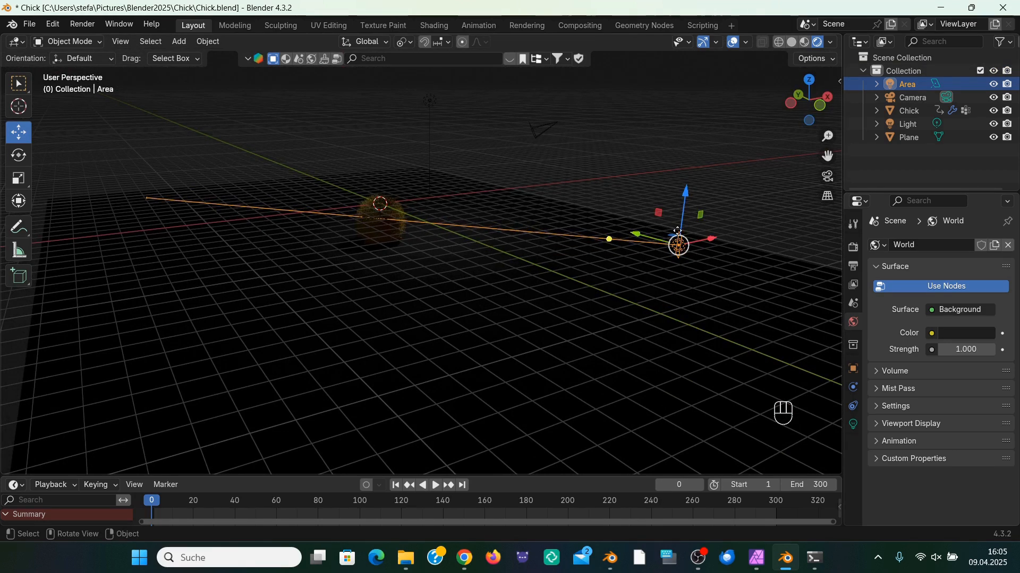
{"action": "key", "text": "s"}
{"action": "left_click", "coordinate": [673, 142]}
{"action": "left_click_drag", "start_coordinate": [685, 192], "coordinate": [699, 89]}
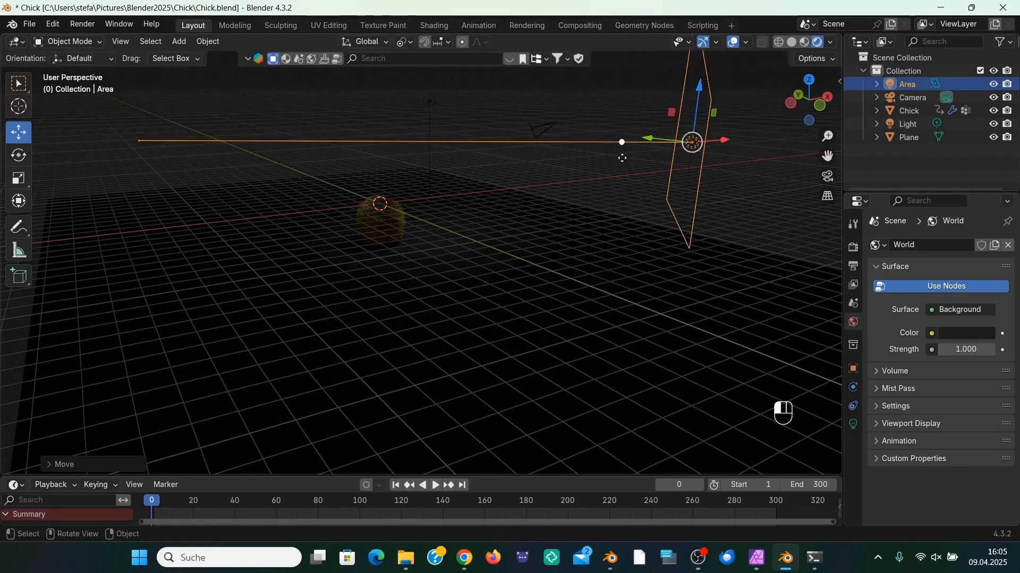
{"action": "left_click_drag", "start_coordinate": [622, 158], "coordinate": [616, 154]}
Step: Set the area light's power to 800 W
{"action": "left_click_drag", "start_coordinate": [807, 100], "coordinate": [903, 101]}
{"action": "left_click", "coordinate": [854, 424]}
{"action": "left_click", "coordinate": [960, 335]}
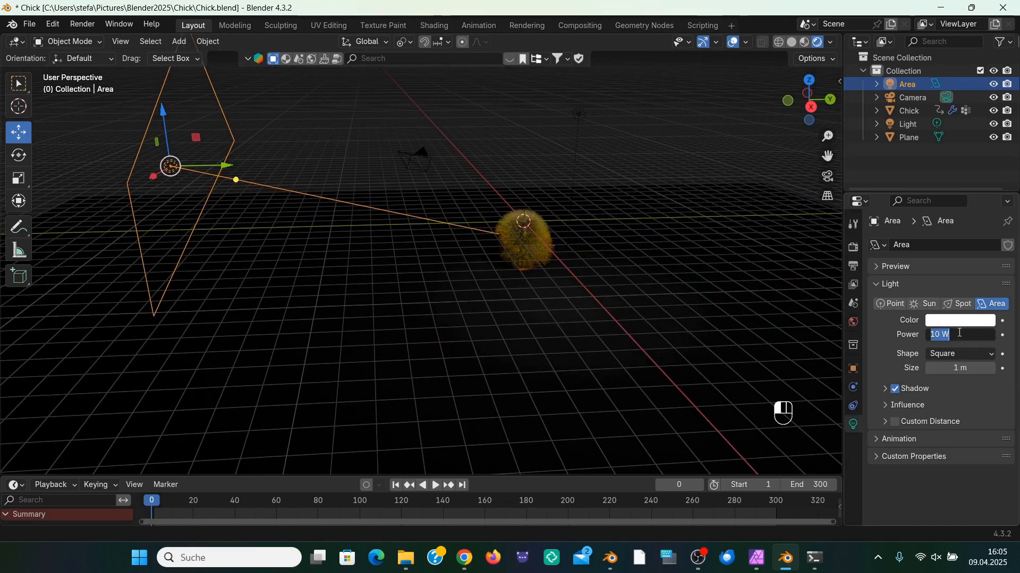
{"action": "type", "text": "800"}
{"action": "key", "text": "Return"}
{"action": "left_click", "coordinate": [978, 333]}
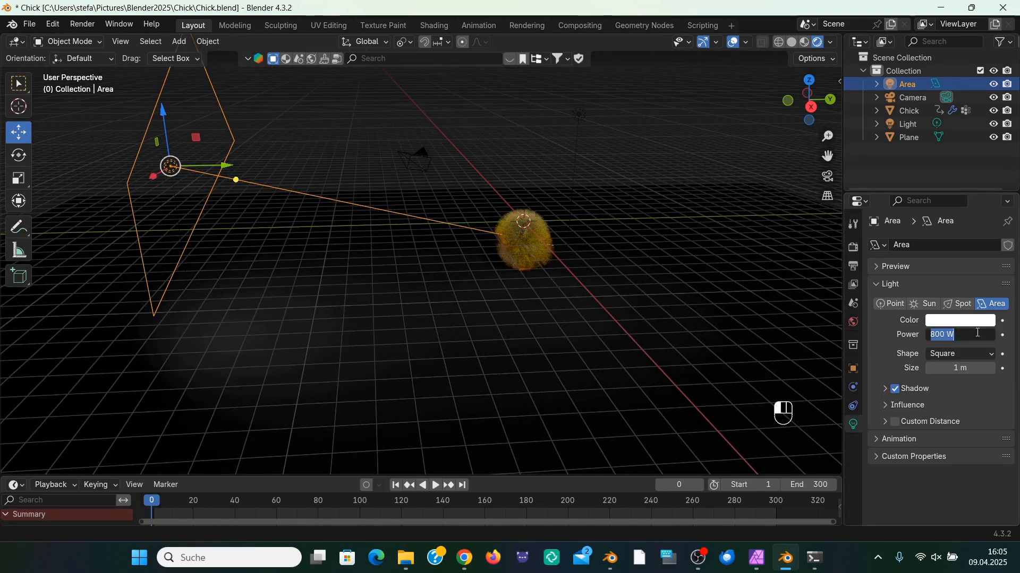
{"action": "left_click", "coordinate": [219, 150]}
Step: Resize the area light to 0.636 m, bring it closer along Y, lower it slightly and aim it at the chick
{"action": "left_click_drag", "start_coordinate": [233, 159], "coordinate": [198, 176]}
{"action": "left_click_drag", "start_coordinate": [234, 164], "coordinate": [514, 160]}
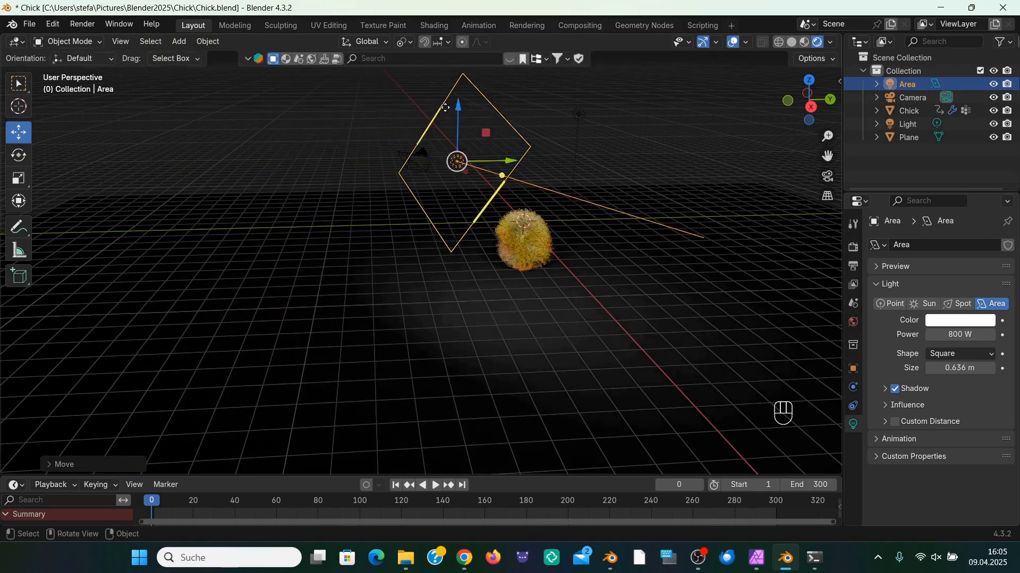
{"action": "left_click_drag", "start_coordinate": [463, 110], "coordinate": [464, 153]}
{"action": "middle_click_drag", "start_coordinate": [464, 153], "coordinate": [361, 167]}
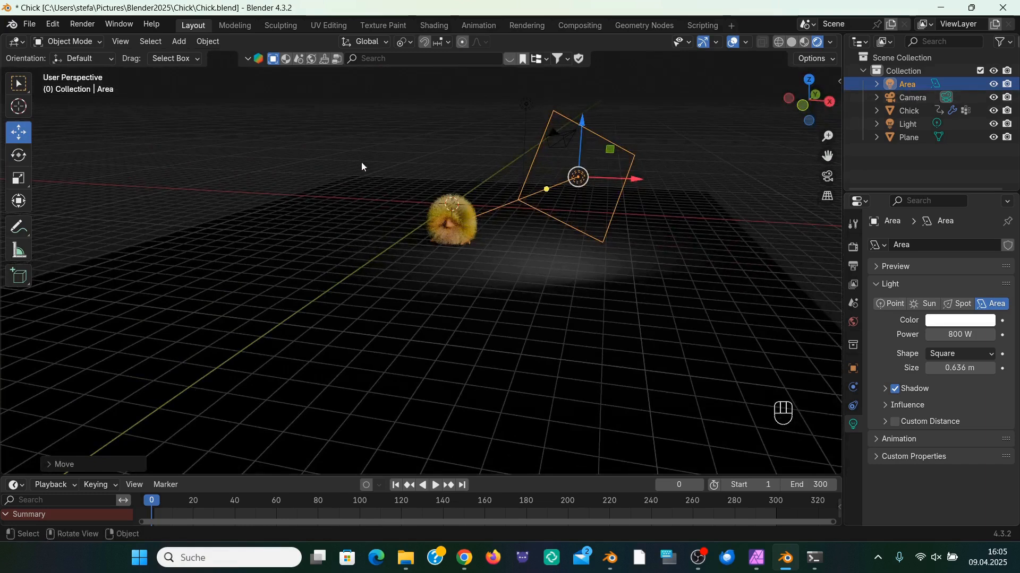
{"action": "left_click_drag", "start_coordinate": [537, 198], "coordinate": [472, 223]}
Step: Tint the area light a warm cream color, #FFEBCA
{"action": "left_click_drag", "start_coordinate": [808, 101], "coordinate": [745, 144]}
{"action": "left_click", "coordinate": [960, 320]}
{"action": "left_click", "coordinate": [915, 180]}
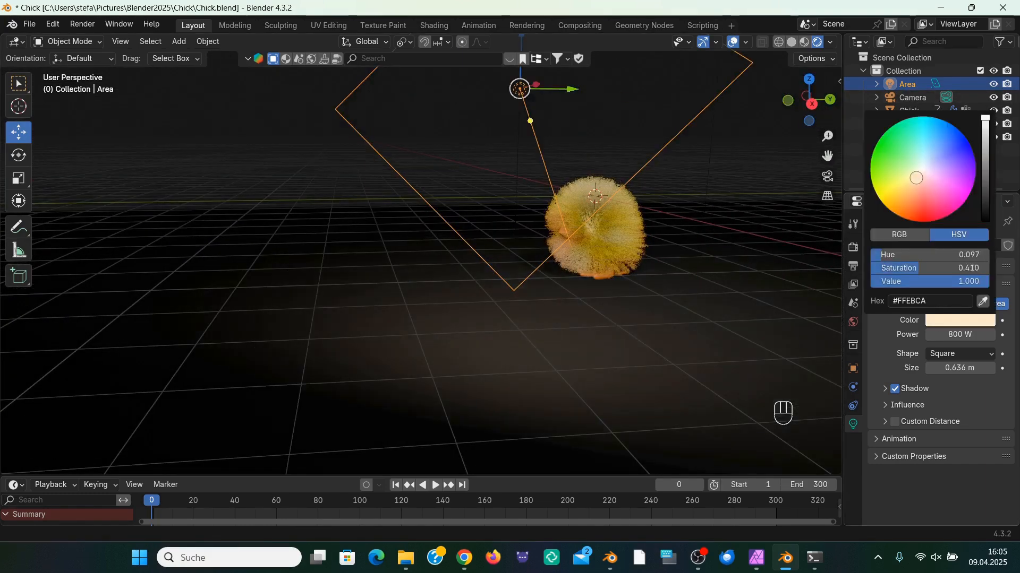
Step: Duplicate the area light to the opposite side of the chick, aim the copy at the chick and adjust its position
{"action": "scroll", "coordinate": [810, 115], "scroll_direction": "up", "scroll_amount": 2}
{"action": "left_click_drag", "start_coordinate": [804, 110], "coordinate": [839, 100]}
{"action": "scroll", "coordinate": [706, 128], "scroll_direction": "down", "scroll_amount": 2}
{"action": "key", "text": "shift+d"}
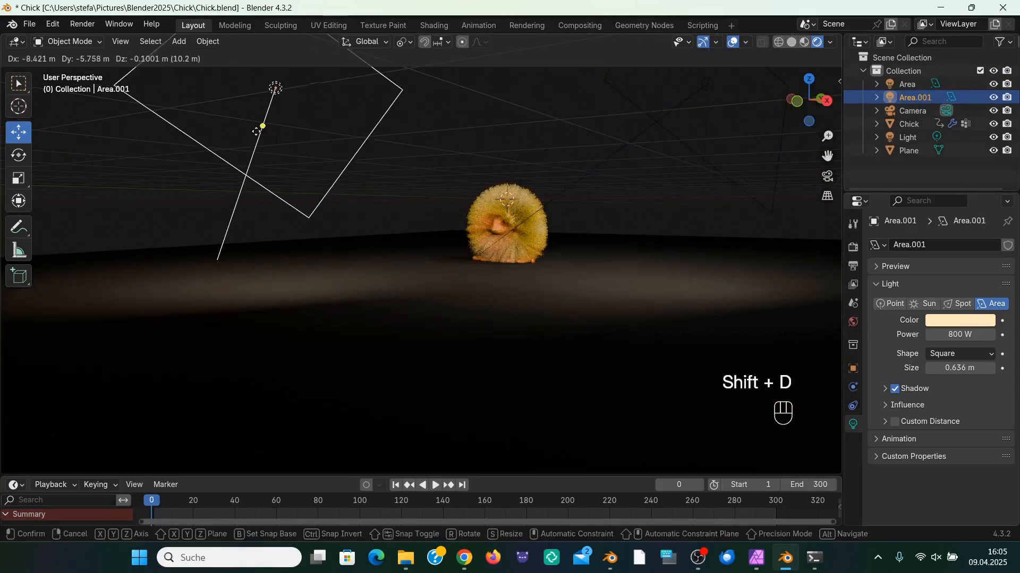
{"action": "left_click", "coordinate": [282, 136]}
{"action": "left_click_drag", "start_coordinate": [247, 121], "coordinate": [374, 141]}
{"action": "left_click_drag", "start_coordinate": [804, 106], "coordinate": [911, 89]}
{"action": "left_click_drag", "start_coordinate": [408, 123], "coordinate": [369, 120]}
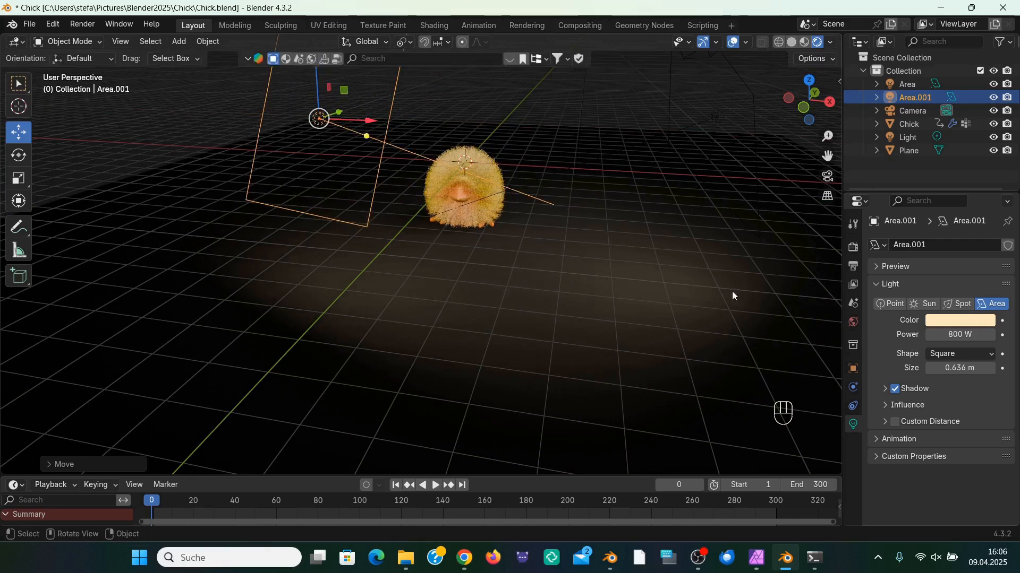
Step: Color the duplicated area light salmon orange, #FFA28D, and check its effect on the fur up close
{"action": "left_click", "coordinate": [951, 321]}
{"action": "left_click_drag", "start_coordinate": [916, 179], "coordinate": [918, 192]}
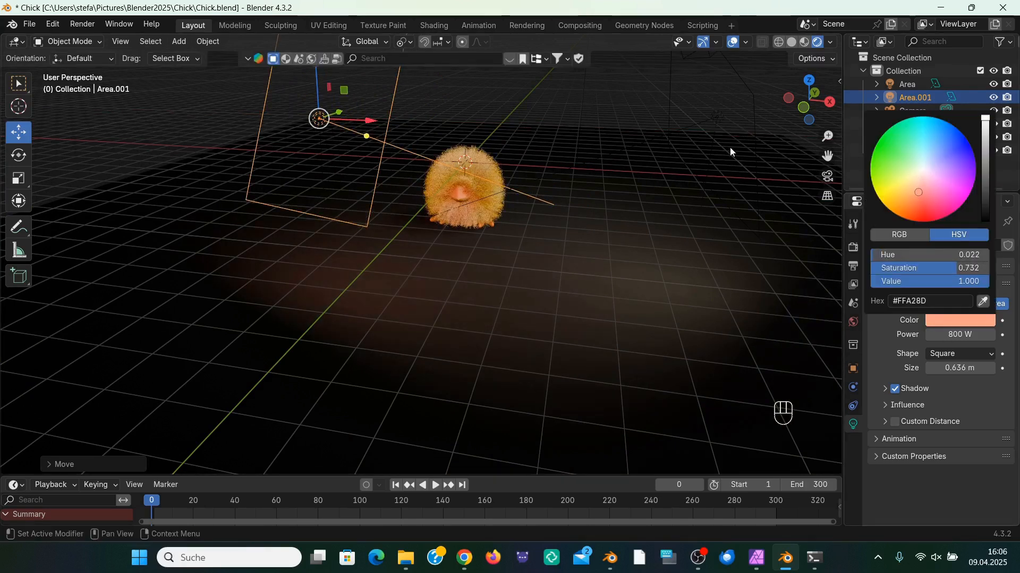
{"action": "scroll", "coordinate": [738, 140], "scroll_direction": "up", "scroll_amount": 2}
{"action": "left_click_drag", "start_coordinate": [812, 106], "coordinate": [667, 128]}
Step: Duplicate both area lights together and place the copies farther along the chick's path, adjusting them along X
{"action": "scroll", "coordinate": [668, 127], "scroll_direction": "down", "scroll_amount": 5}
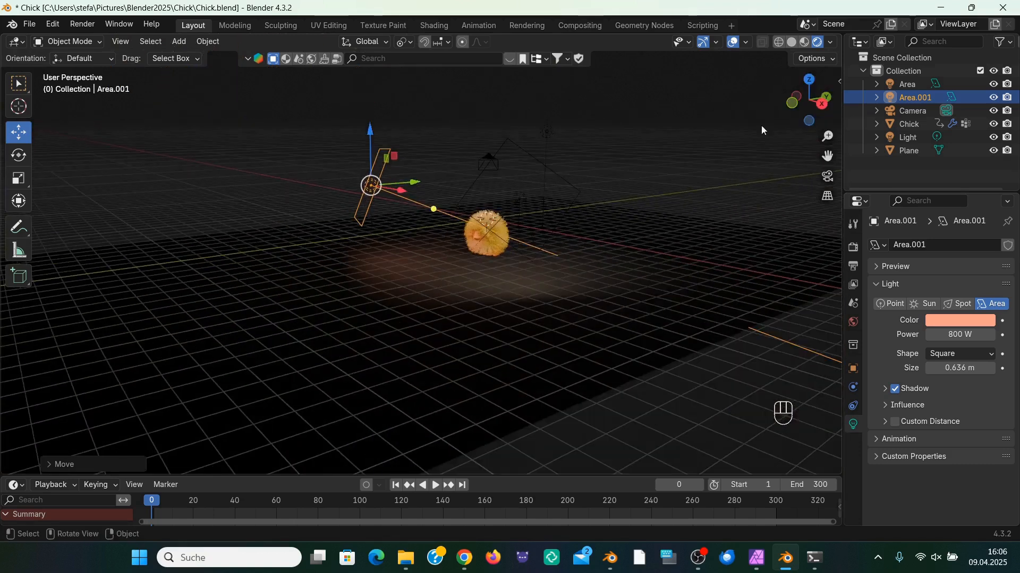
{"action": "scroll", "coordinate": [718, 149], "scroll_direction": "down", "scroll_amount": 2}
{"action": "left_click", "coordinate": [914, 85]}
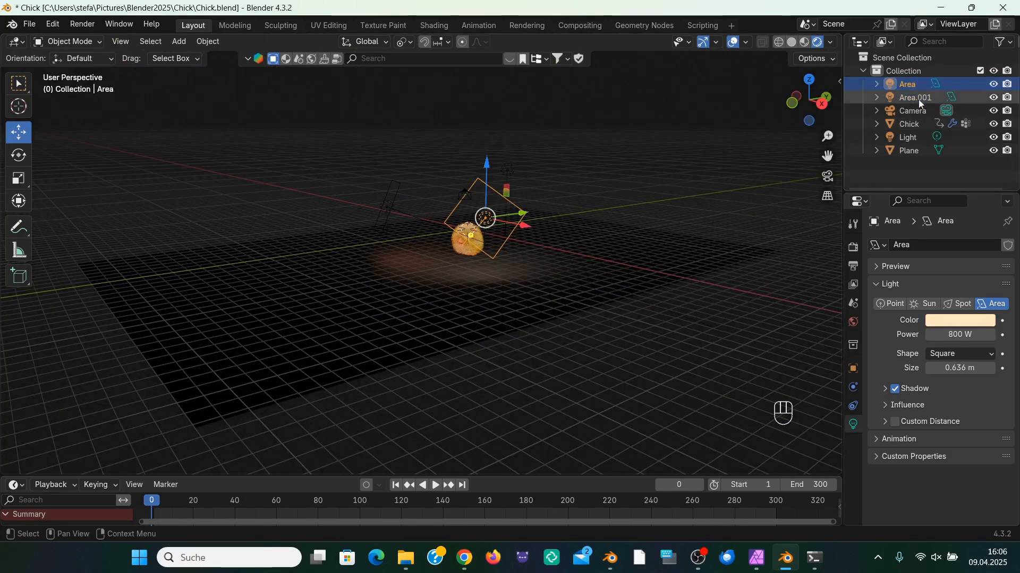
{"action": "left_click", "coordinate": [919, 98], "text": "shift"}
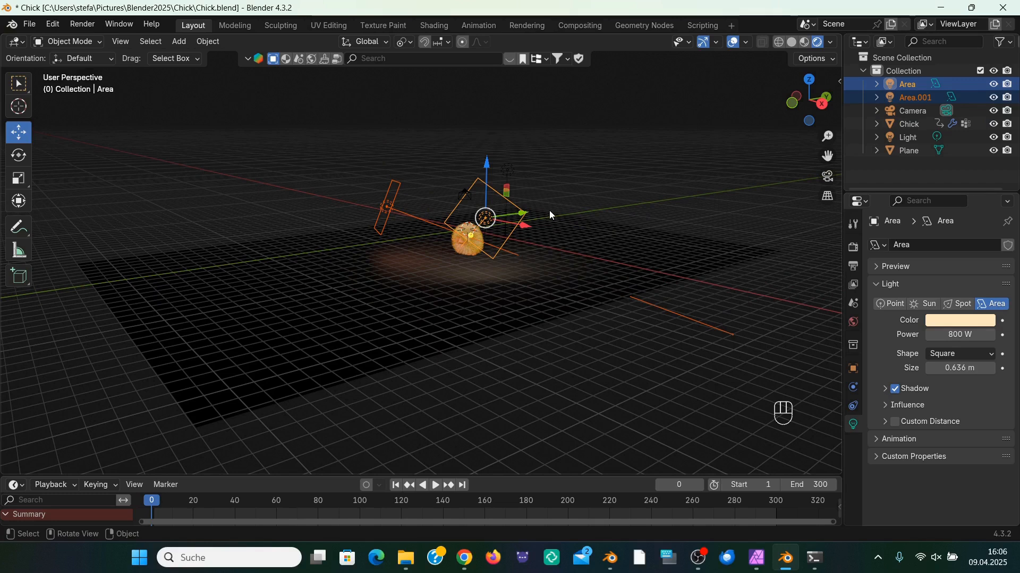
{"action": "key", "text": "shift+d"}
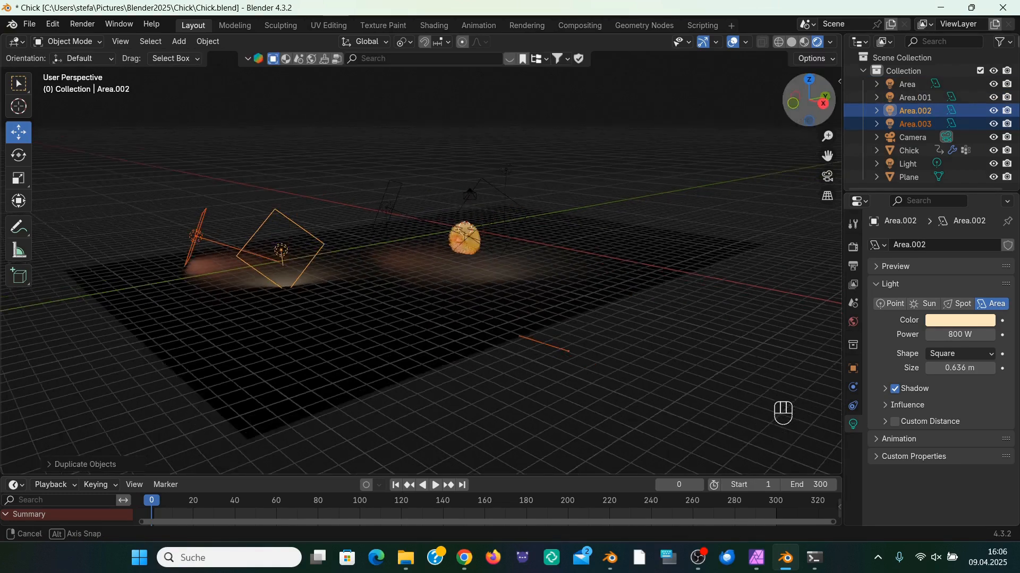
{"action": "middle_click_drag", "start_coordinate": [415, 366], "coordinate": [451, 371]}
{"action": "key", "text": "g"}
{"action": "key", "text": "x"}
{"action": "left_click", "coordinate": [524, 529]}
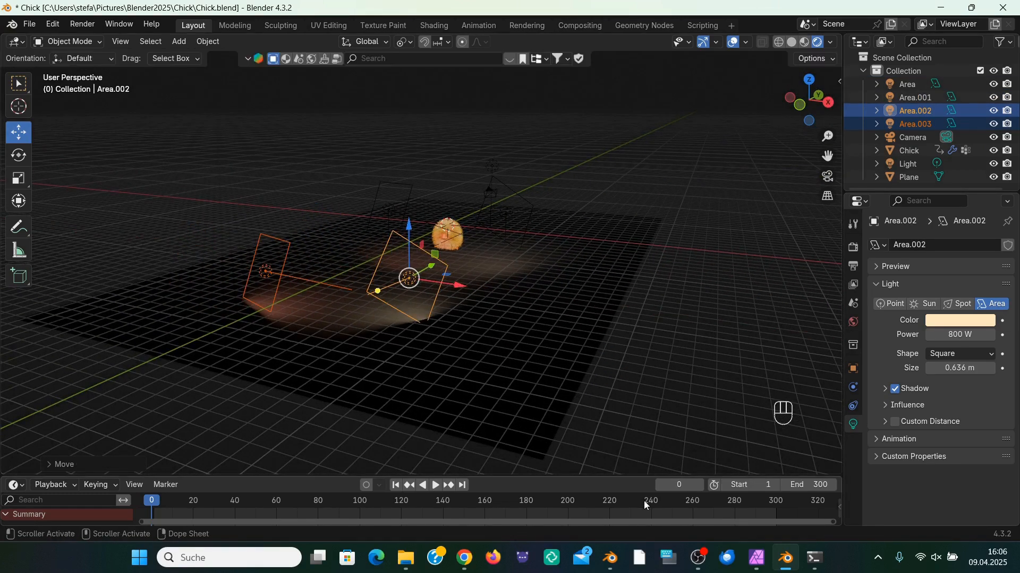
Step: At frame 275, reposition the second pair of area lights along Z and Y around the chick, with Area.002 sized 0.724 m
{"action": "left_click_drag", "start_coordinate": [645, 505], "coordinate": [723, 504]}
{"action": "left_click_drag", "start_coordinate": [809, 99], "coordinate": [821, 109]}
{"action": "left_click_drag", "start_coordinate": [298, 211], "coordinate": [298, 176]}
{"action": "scroll", "coordinate": [454, 173], "scroll_direction": "up", "scroll_amount": 4}
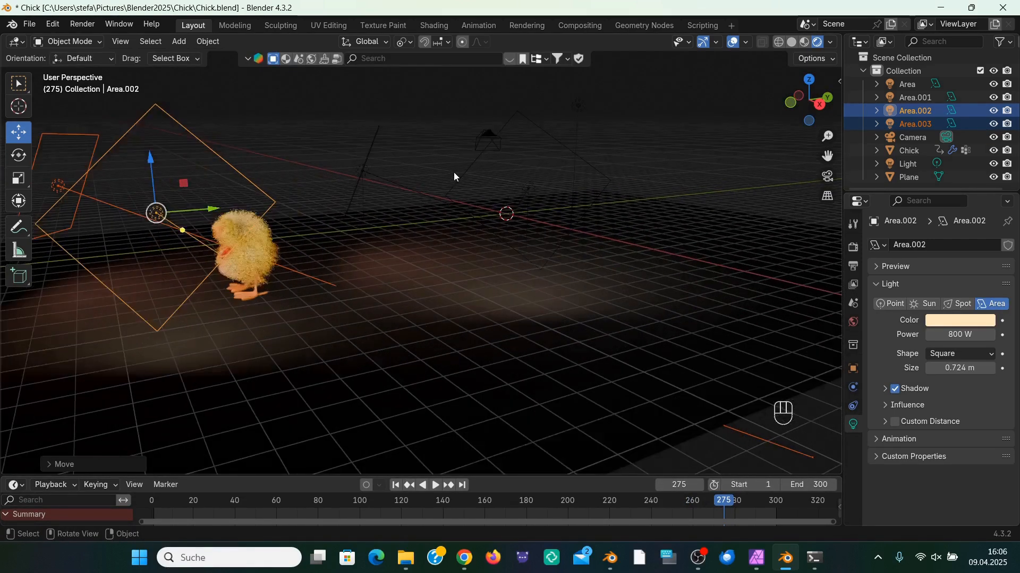
{"action": "key", "text": "g"}
{"action": "key", "text": "y"}
{"action": "left_click", "coordinate": [476, 220]}
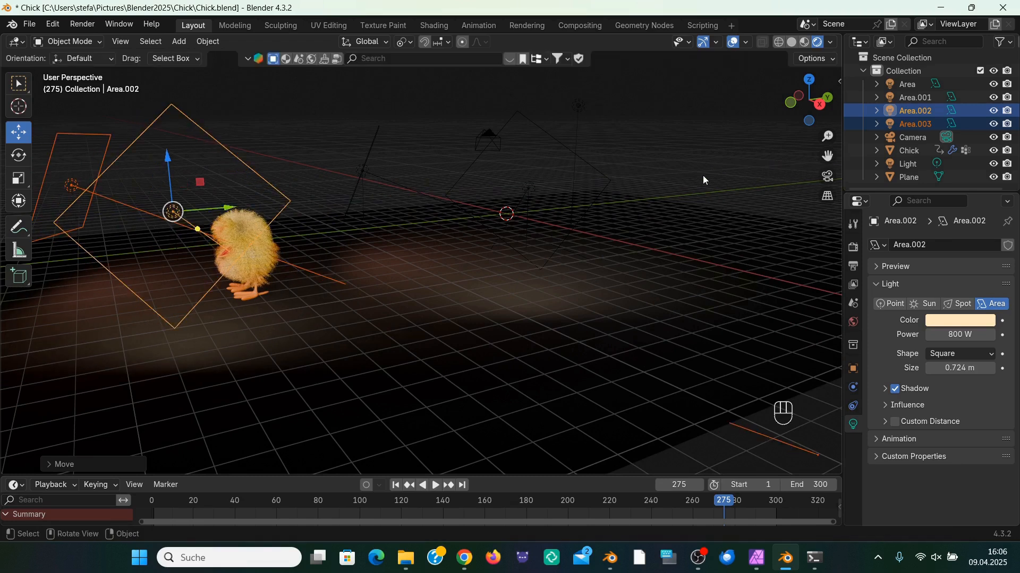
Step: At frame 19, add a point light, raise it and move it along Y behind the chick
{"action": "left_click", "coordinate": [192, 505]}
{"action": "middle_click_drag", "start_coordinate": [780, 130], "coordinate": [319, 128]}
{"action": "left_click", "coordinate": [179, 42]}
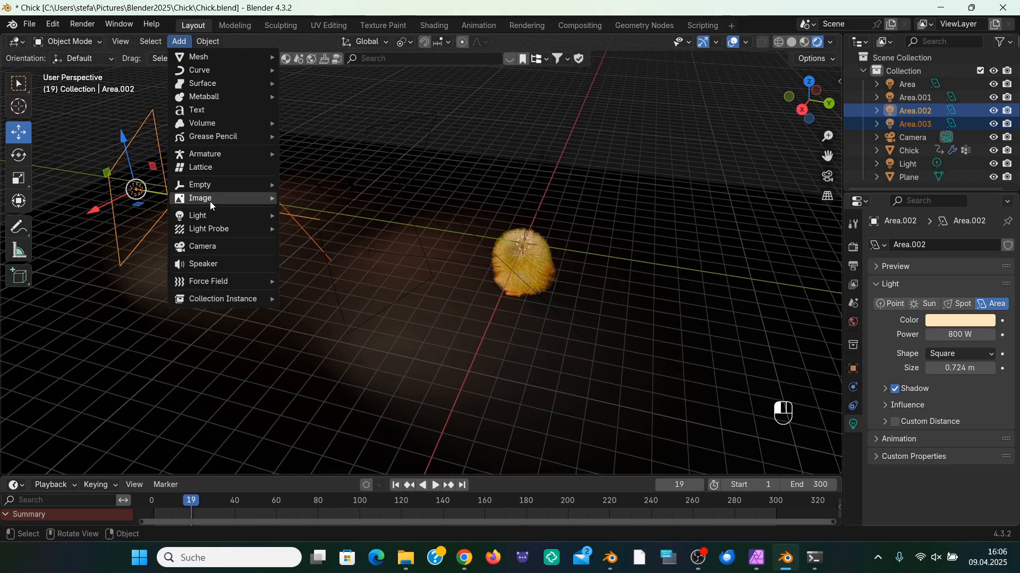
{"action": "mouse_move", "coordinate": [213, 211]}
{"action": "left_click", "coordinate": [324, 214]}
{"action": "left_click_drag", "start_coordinate": [528, 195], "coordinate": [533, 155]}
{"action": "left_click_drag", "start_coordinate": [581, 214], "coordinate": [735, 231]}
Step: Set the point light's power to 1000 W and inspect the chick up close
{"action": "left_click", "coordinate": [958, 335]}
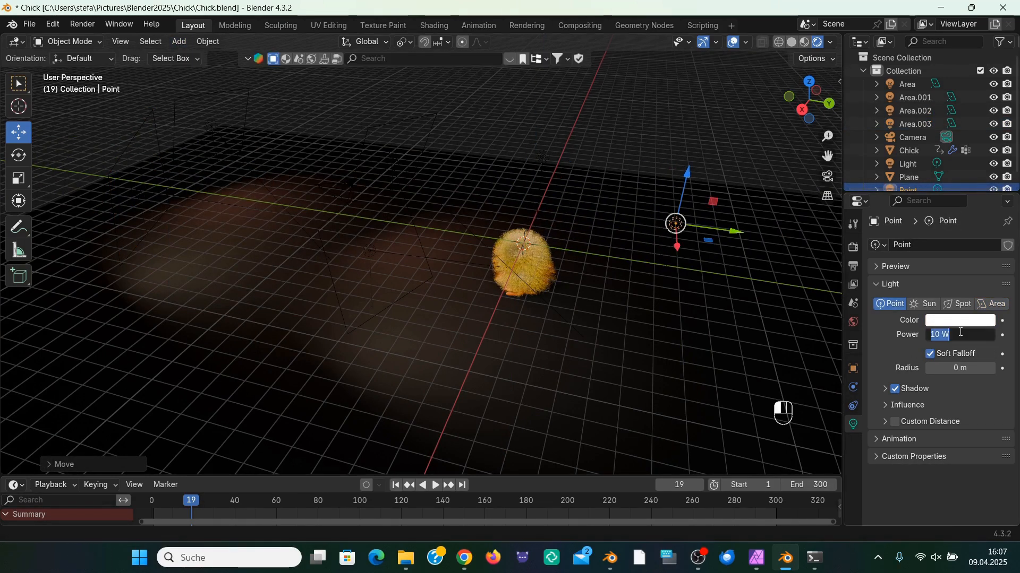
{"action": "type", "text": "1000"}
{"action": "key", "text": "Return"}
{"action": "left_click_drag", "start_coordinate": [810, 101], "coordinate": [775, 101]}
{"action": "scroll", "coordinate": [794, 106], "scroll_direction": "up", "scroll_amount": 6}
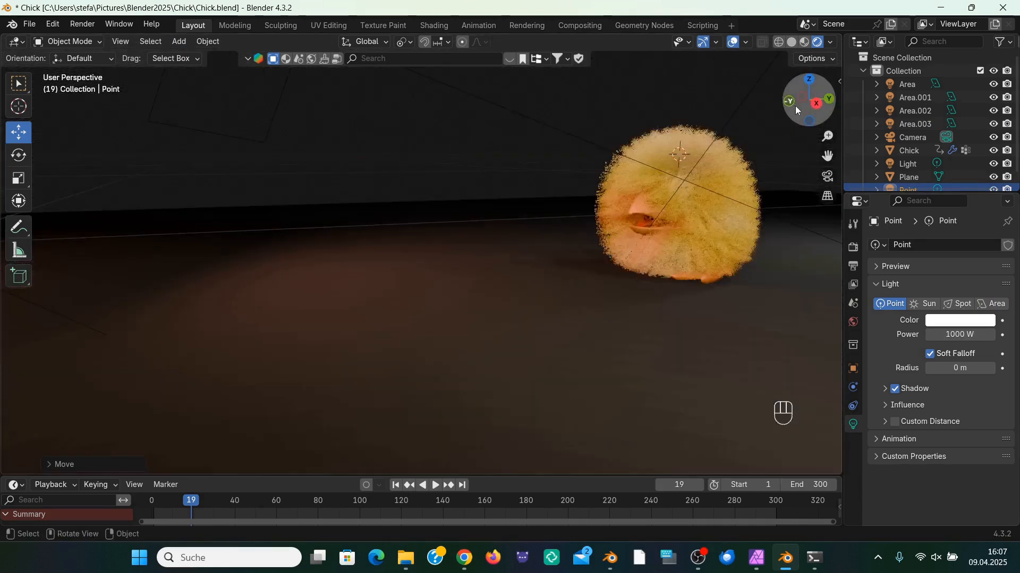
Step: Set the point light's power to 3000 W
{"action": "left_click", "coordinate": [980, 331]}
{"action": "type", "text": "3000"}
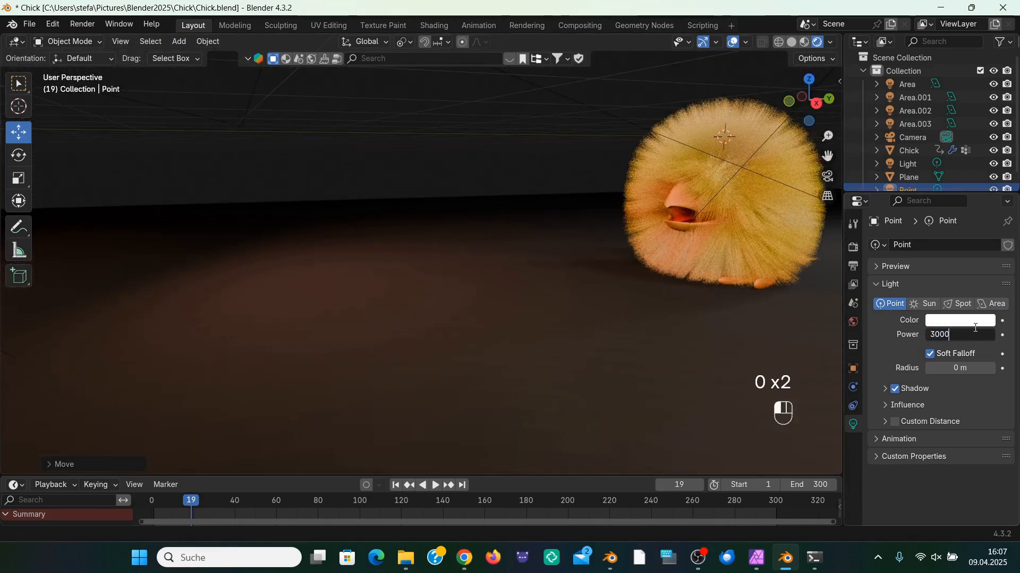
{"action": "key", "text": "Return"}
Step: Raise the point light higher above the ground, move it closer to the chick along Y and check the lighting
{"action": "left_click_drag", "start_coordinate": [827, 157], "coordinate": [758, 179]}
{"action": "left_click_drag", "start_coordinate": [809, 106], "coordinate": [739, 151]}
{"action": "scroll", "coordinate": [740, 151], "scroll_direction": "down", "scroll_amount": 5}
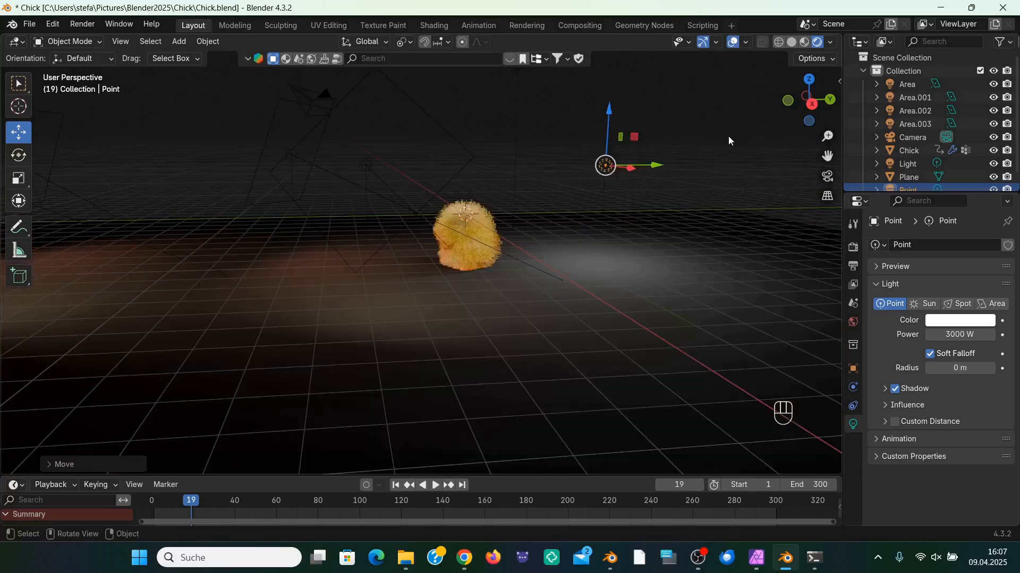
{"action": "left_click_drag", "start_coordinate": [609, 110], "coordinate": [614, 39]}
{"action": "left_click_drag", "start_coordinate": [660, 130], "coordinate": [597, 134]}
{"action": "scroll", "coordinate": [616, 168], "scroll_direction": "up", "scroll_amount": 5}
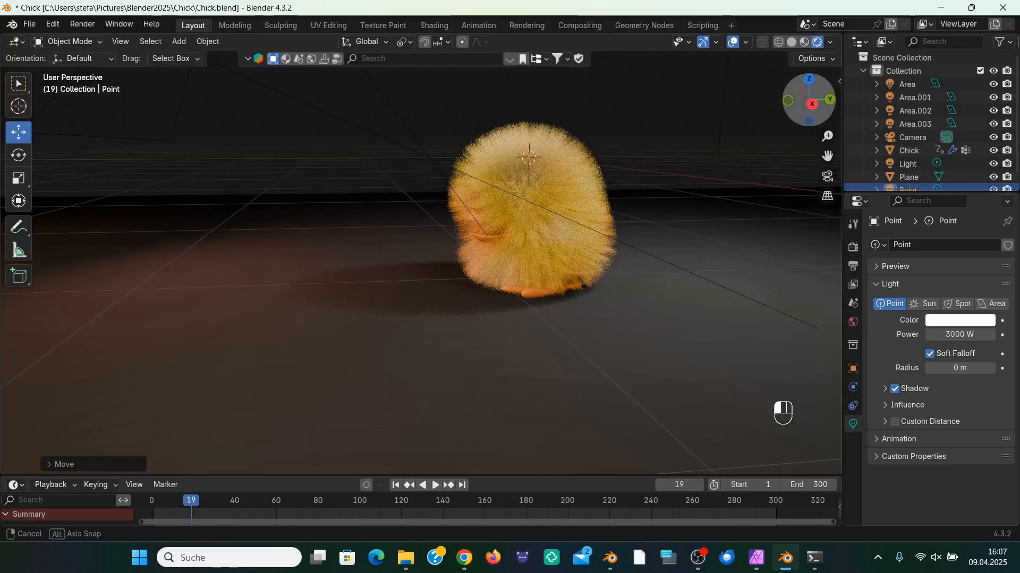
Step: Check the chick's lighting from several angles at frames 225, 283 and 293, ending with a close look at its front
{"action": "mouse_move", "coordinate": [809, 101]}
{"action": "left_mouse_down"}
{"action": "mouse_move", "coordinate": [854, 92]}
{"action": "mouse_move", "coordinate": [814, 98]}
{"action": "left_mouse_up"}
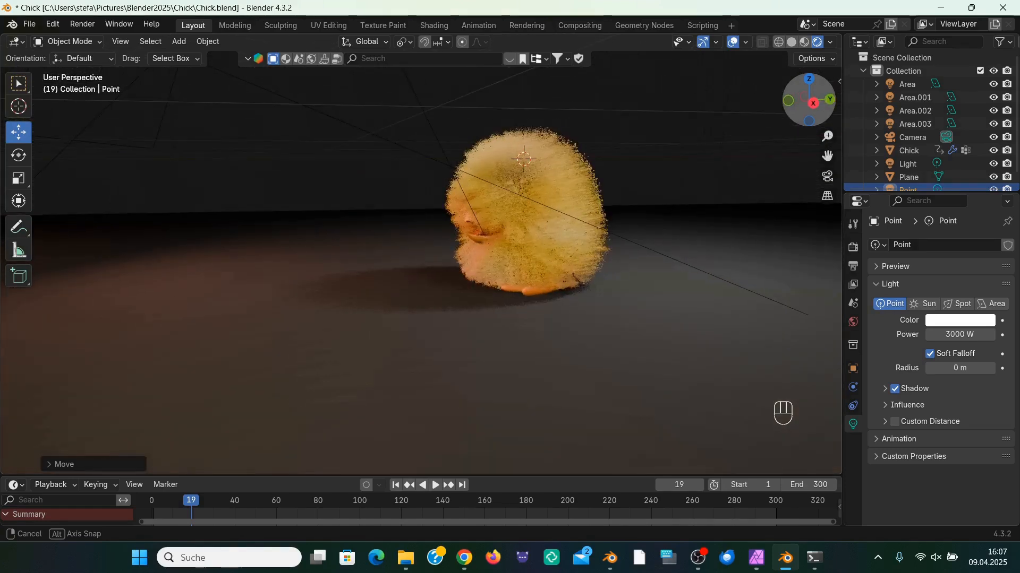
{"action": "scroll", "coordinate": [356, 428], "scroll_direction": "down", "scroll_amount": 4}
{"action": "left_click_drag", "start_coordinate": [192, 502], "coordinate": [620, 507]}
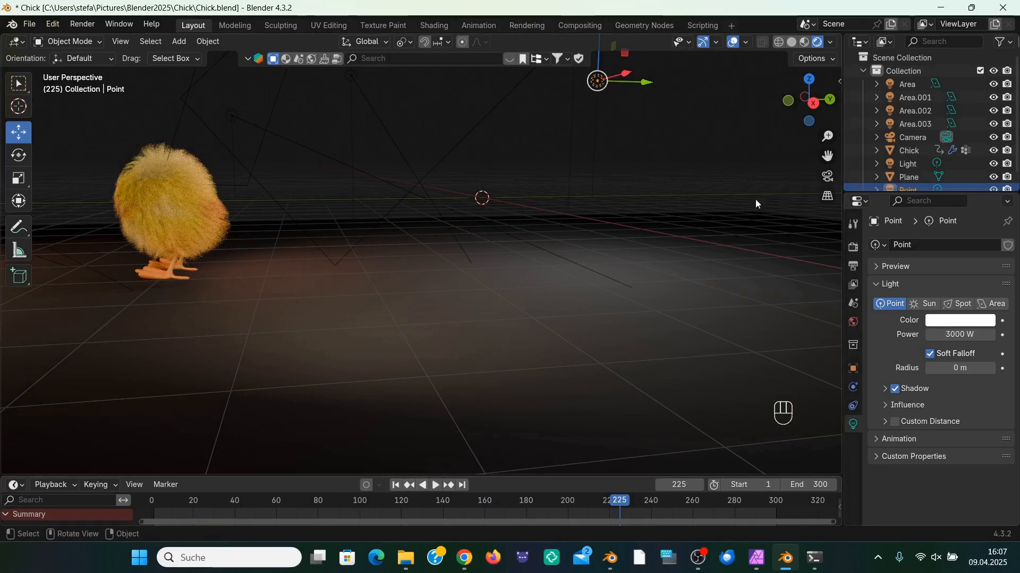
{"action": "middle_click_drag", "start_coordinate": [663, 319], "coordinate": [817, 313]}
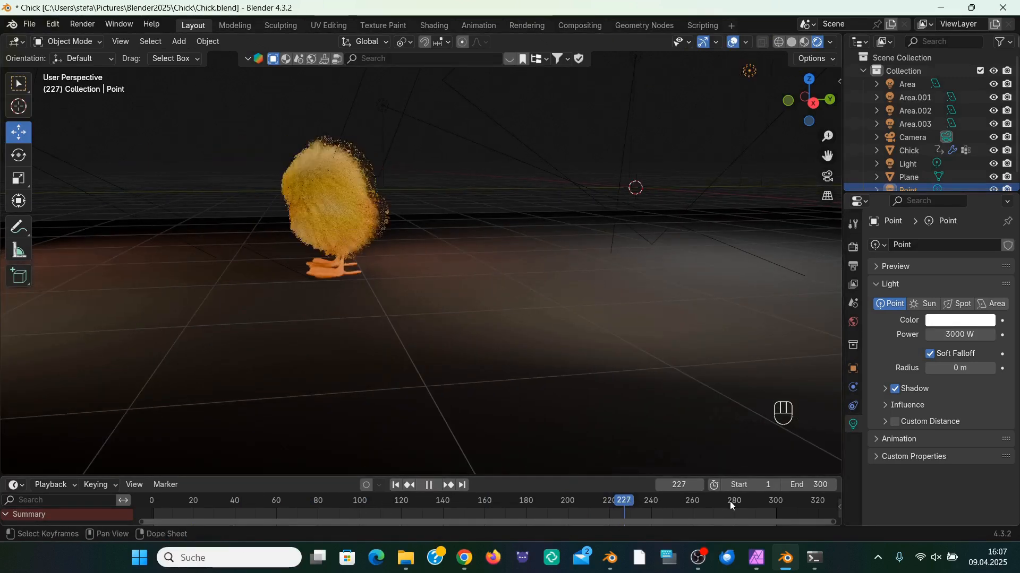
{"action": "left_click_drag", "start_coordinate": [731, 504], "coordinate": [742, 506]}
{"action": "left_click_drag", "start_coordinate": [808, 102], "coordinate": [838, 103]}
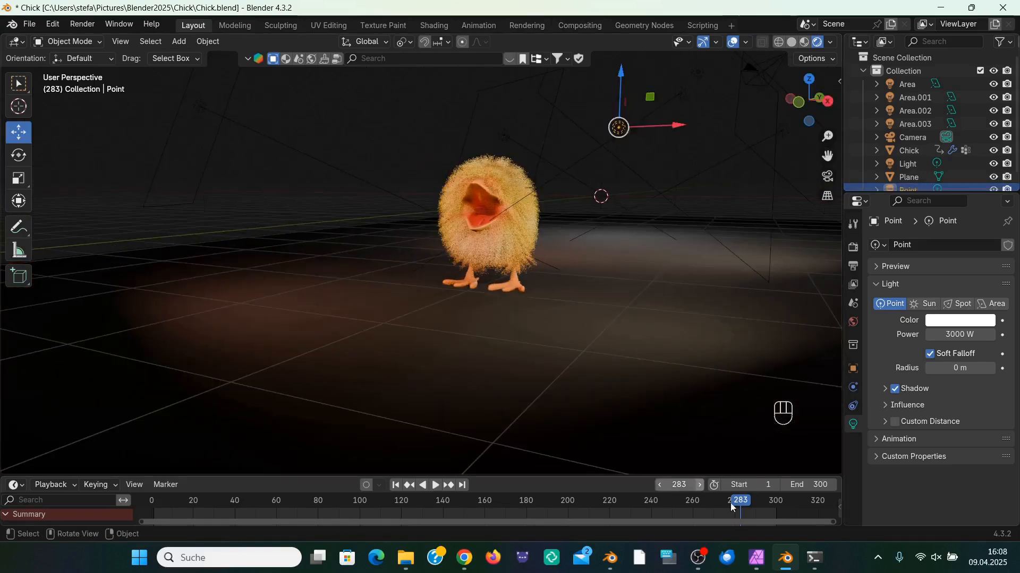
{"action": "left_click_drag", "start_coordinate": [759, 502], "coordinate": [760, 503]}
{"action": "scroll", "coordinate": [697, 219], "scroll_direction": "up", "scroll_amount": 3}
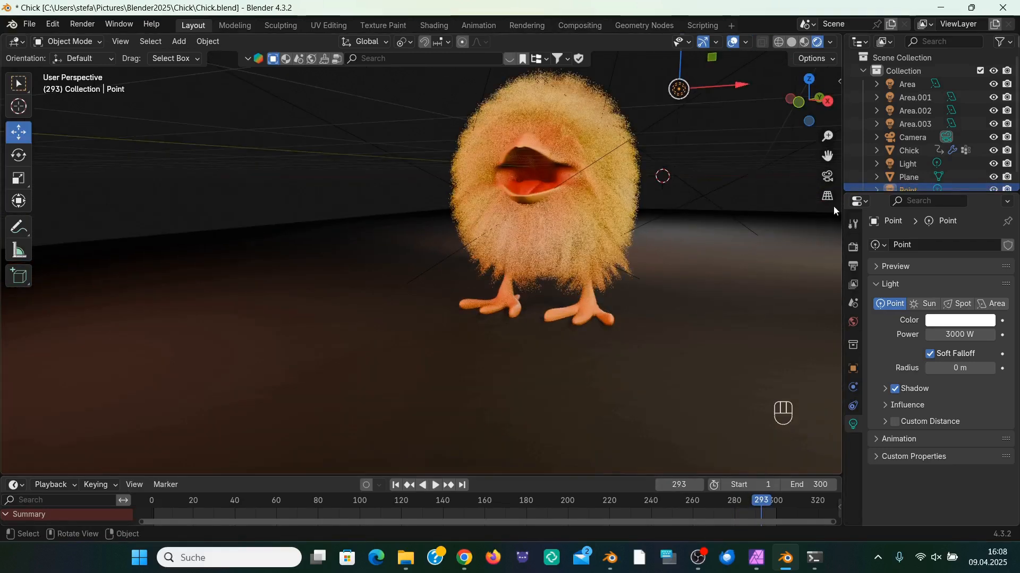
{"action": "left_click_drag", "start_coordinate": [826, 156], "coordinate": [732, 206]}
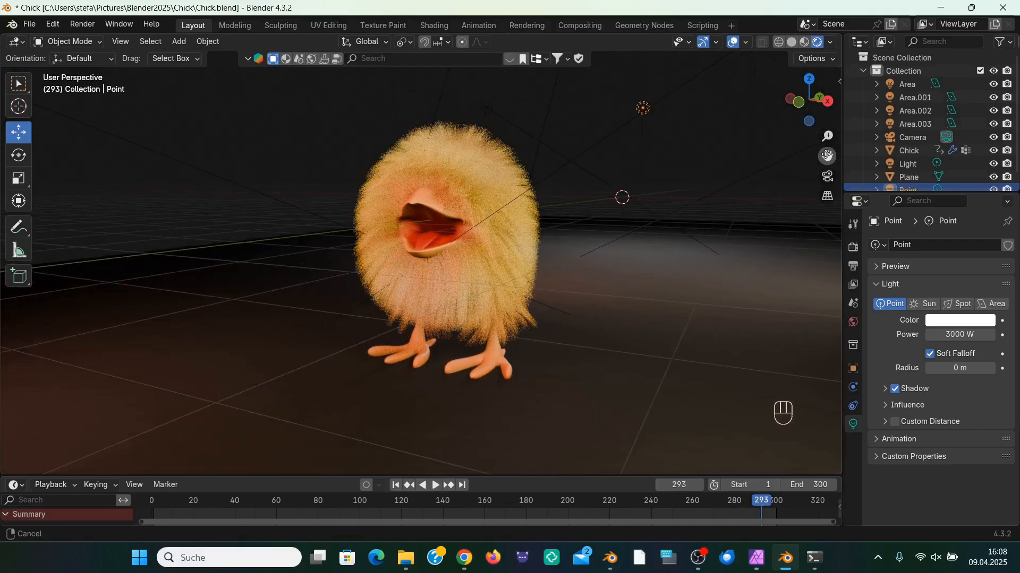